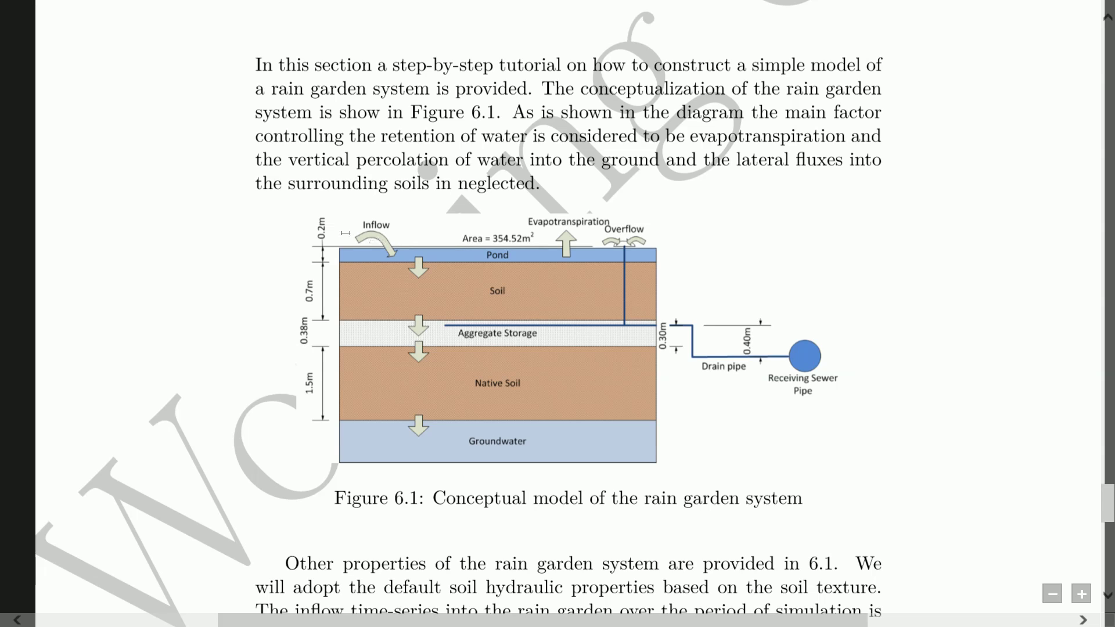
Step: Switch to GIFMod and add a pond block, placing it in the upper part of the model space
{"action": "left_click", "coordinate": [2, 5]}
{"action": "left_click", "coordinate": [365, 266]}
{"action": "left_click", "coordinate": [207, 44]}
{"action": "left_click_drag", "start_coordinate": [227, 182], "coordinate": [396, 160]}
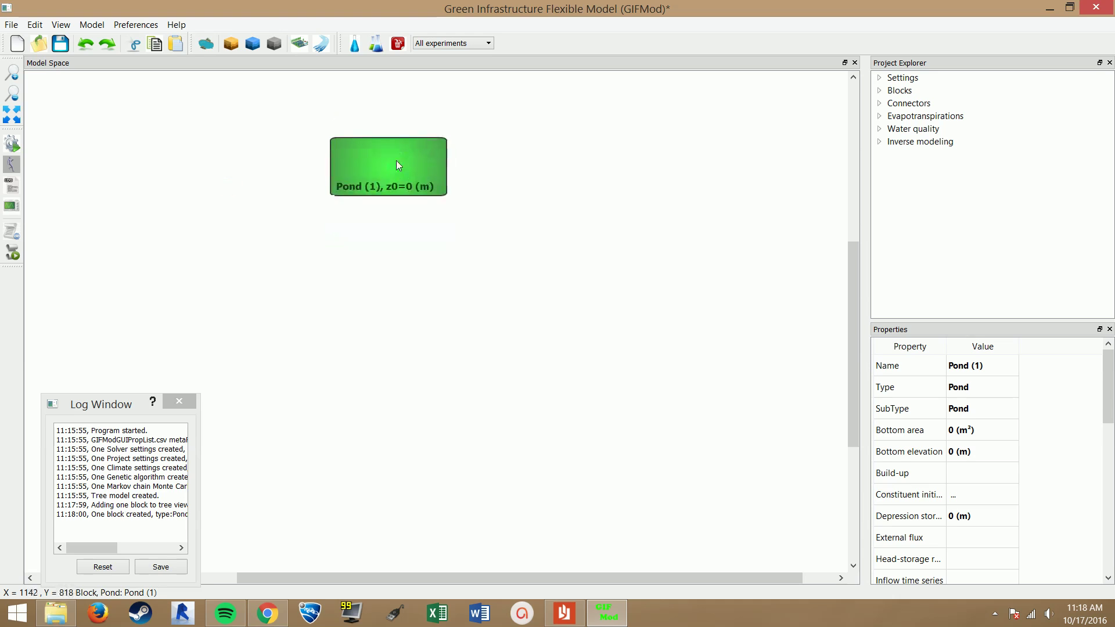
Step: Set the pond block's bottom area to 354.54 m²
{"action": "left_click", "coordinate": [987, 430]}
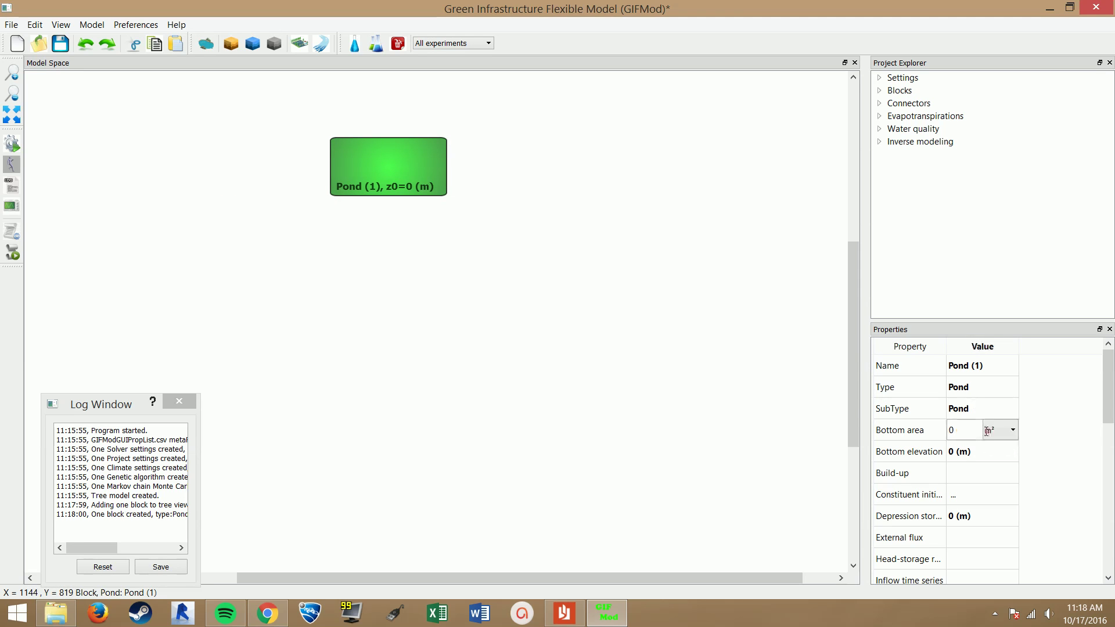
{"action": "left_click", "coordinate": [972, 433]}
{"action": "key", "text": "BackSpace"}
{"action": "type", "text": "354.54"}
{"action": "key", "text": "Return"}
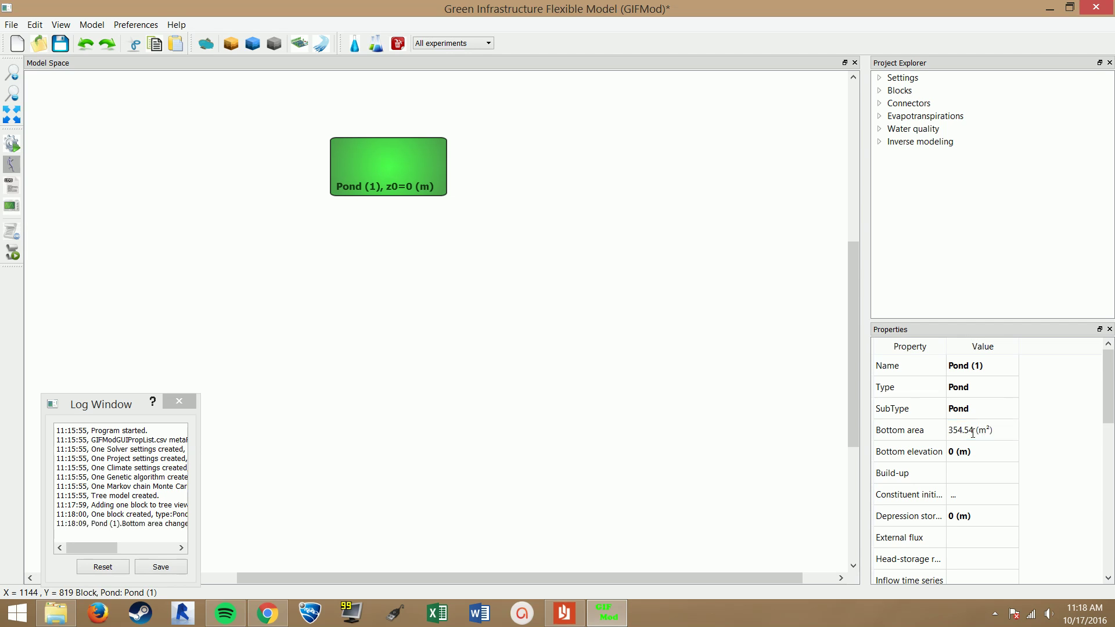
{"action": "left_click", "coordinate": [584, 308]}
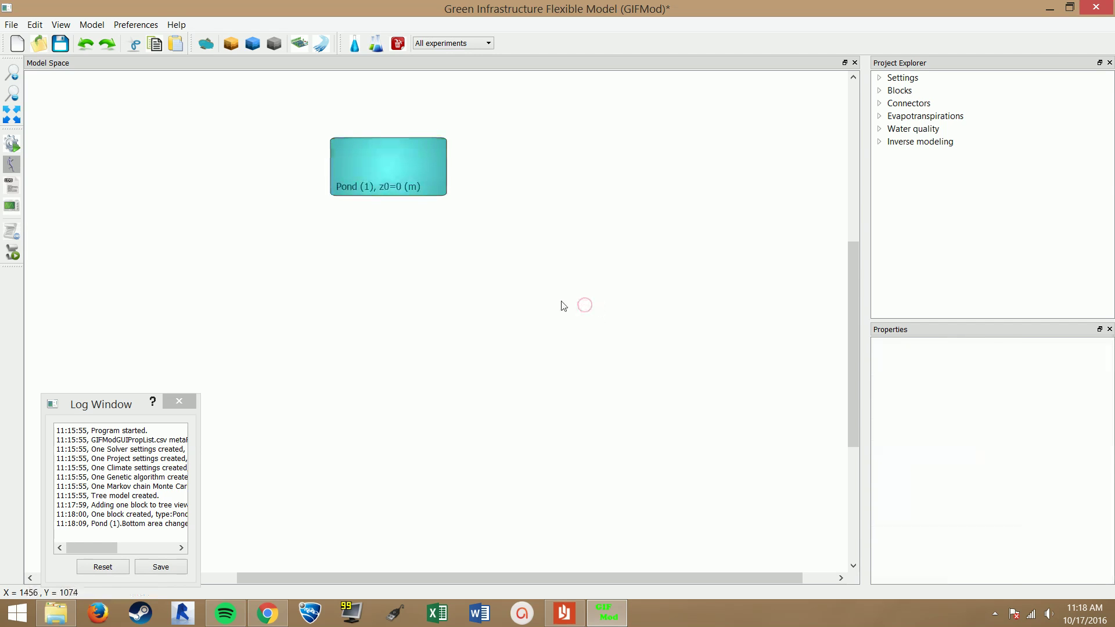
Step: Add a soil block directly below the pond and rename it Substrate (1)
{"action": "left_click", "coordinate": [231, 44]}
{"action": "left_click_drag", "start_coordinate": [245, 227], "coordinate": [360, 232]}
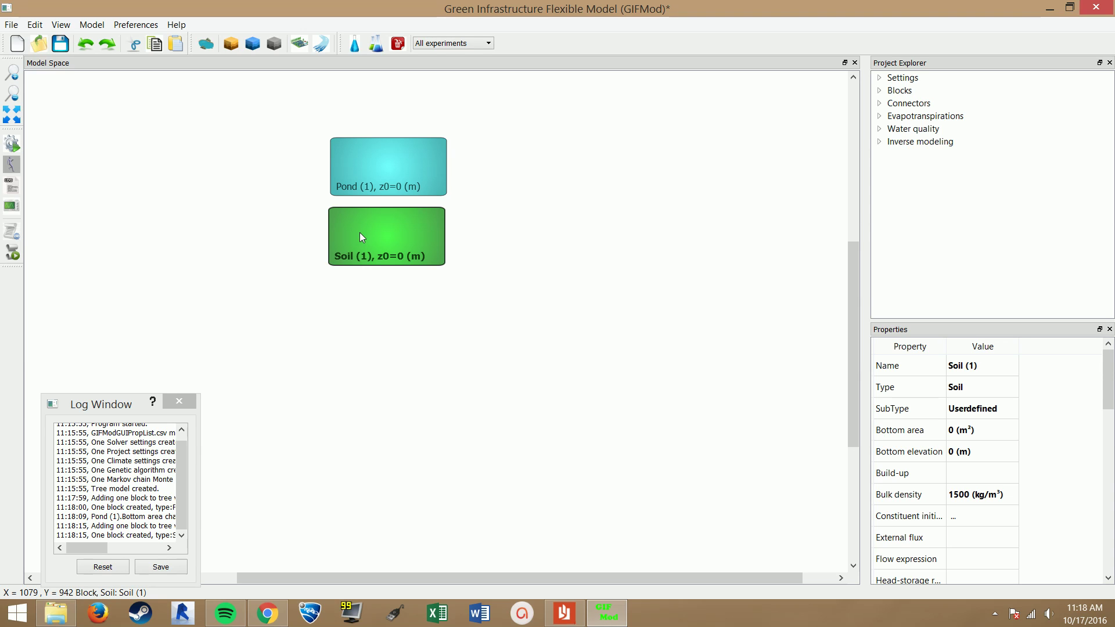
{"action": "left_click", "coordinate": [341, 497]}
{"action": "double_click", "coordinate": [995, 366]}
{"action": "type", "text": "Substrate (1"}
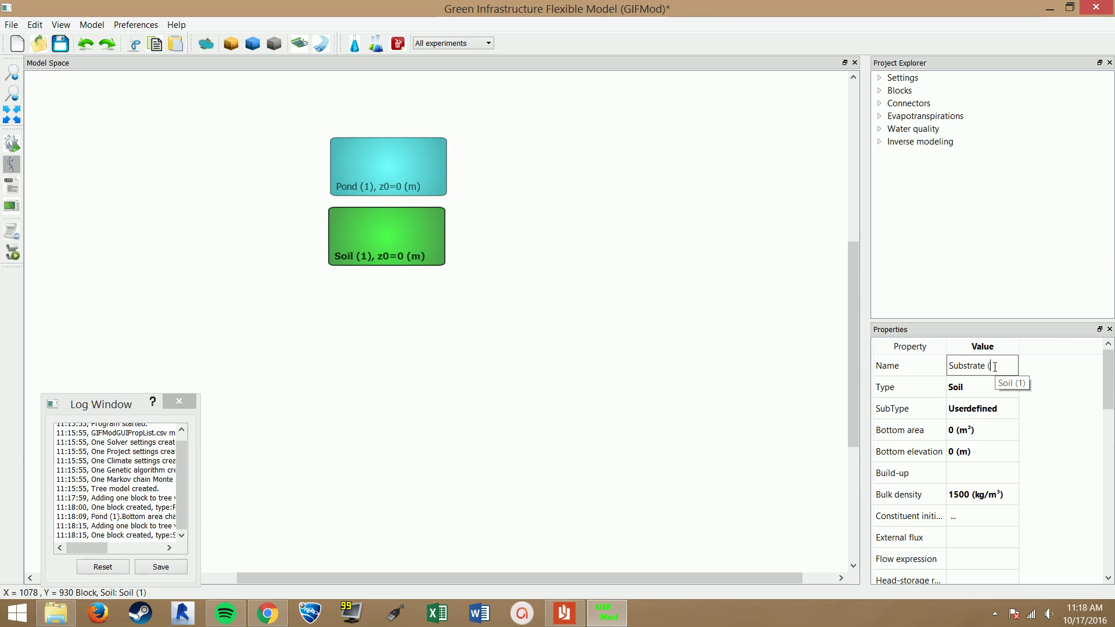
{"action": "type", "text": ")"}
{"action": "key", "text": "Return"}
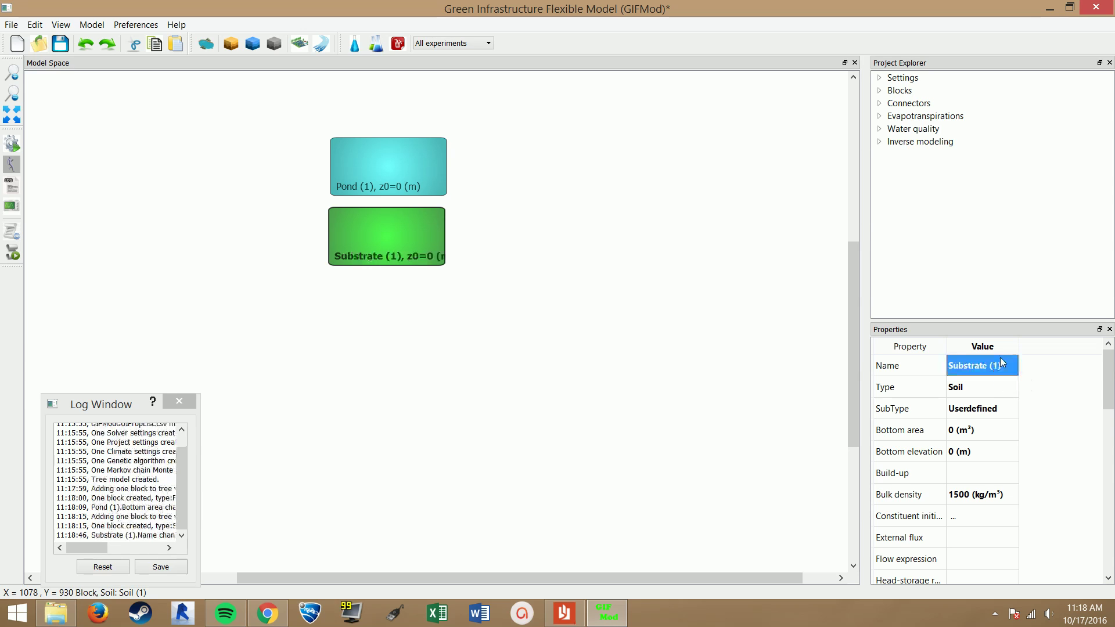
Step: Set the bottom area of Substrate (1) to 354.54 m² and its bottom elevation to -0.14 m
{"action": "left_click", "coordinate": [989, 430]}
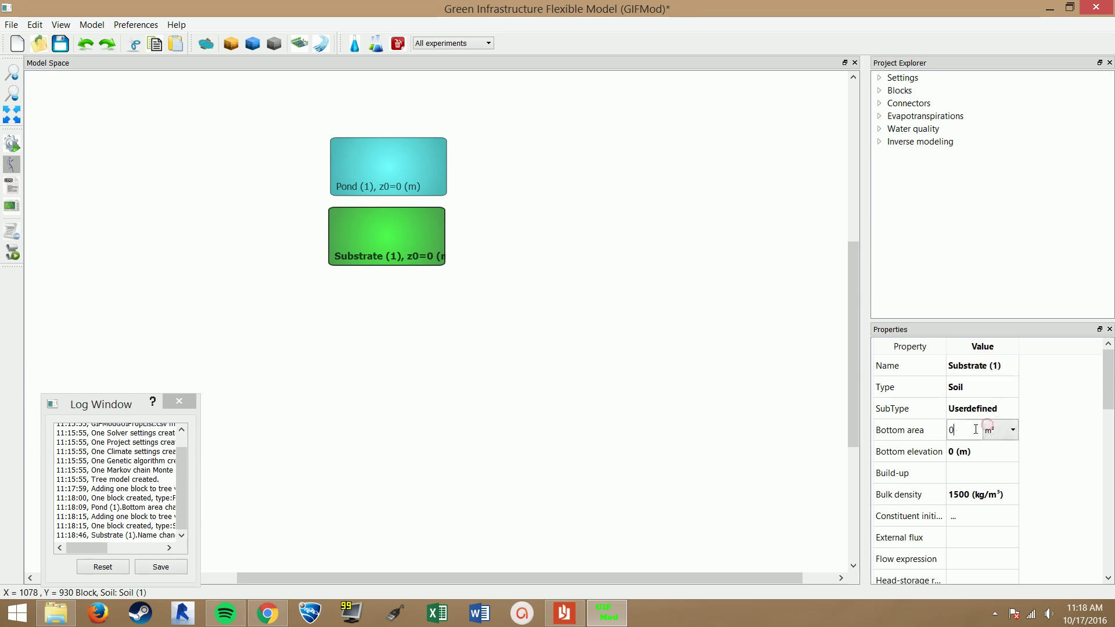
{"action": "key", "text": "BackSpace"}
{"action": "type", "text": "354.54"}
{"action": "key", "text": "Return"}
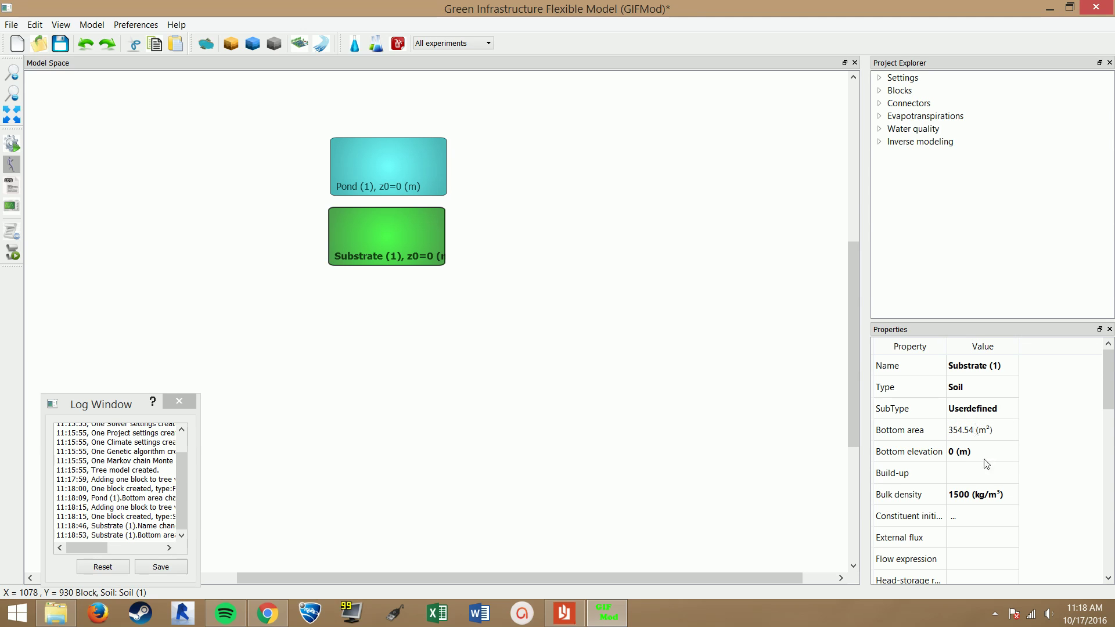
{"action": "left_click", "coordinate": [983, 455]}
{"action": "key", "text": "BackSpace"}
{"action": "type", "text": "-0.14"}
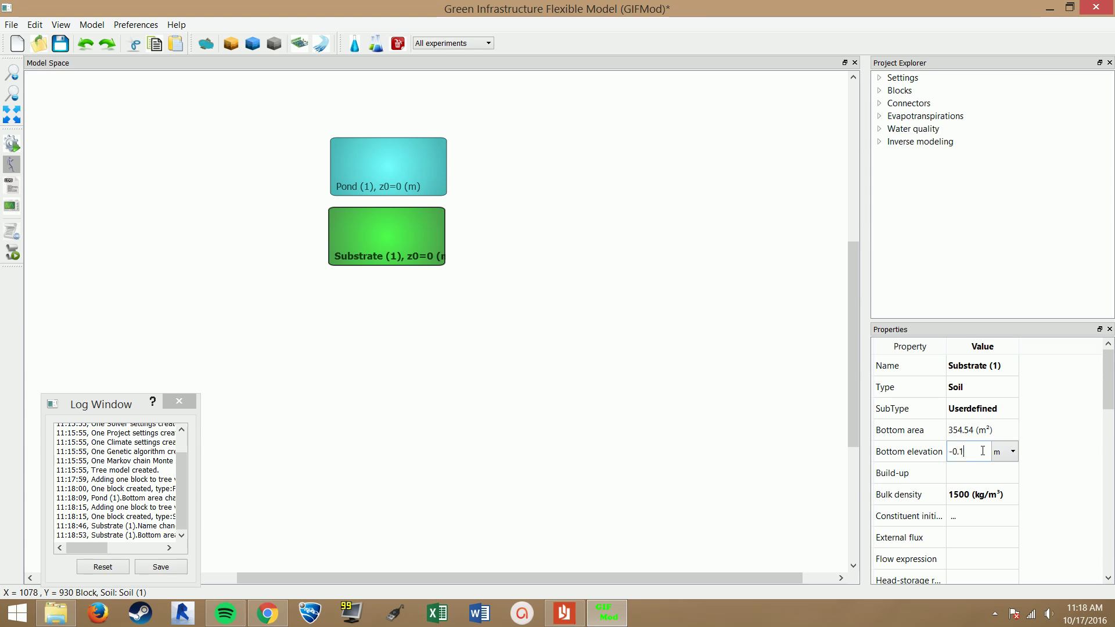
{"action": "key", "text": "Return"}
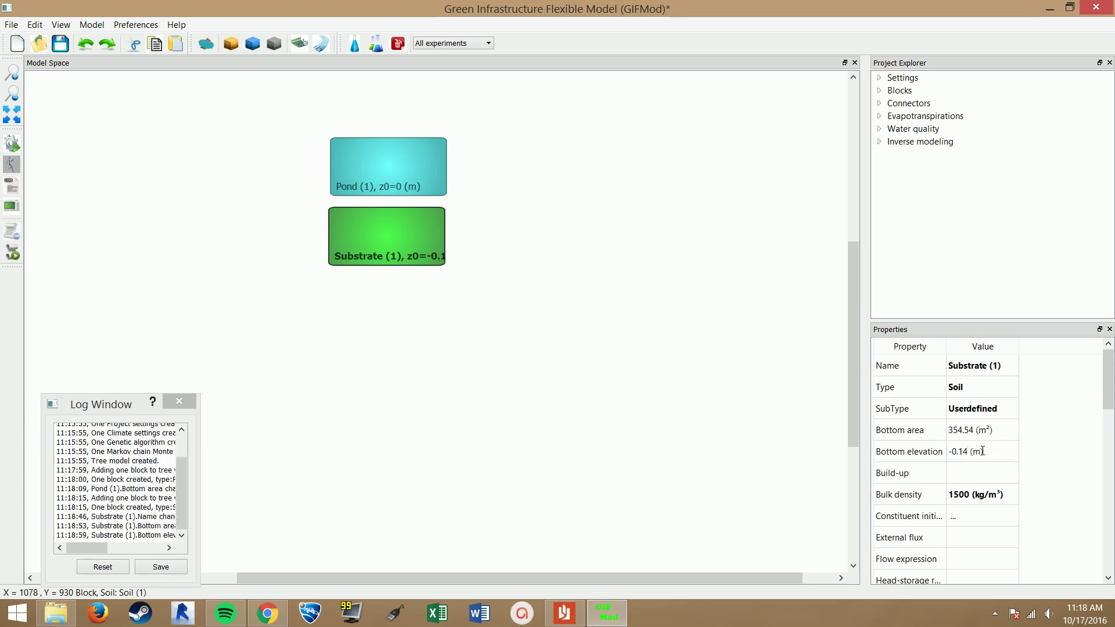
Step: Set the soil subtype of Substrate (1) to Sandy loam
{"action": "left_click", "coordinate": [969, 390]}
{"action": "left_click", "coordinate": [969, 390]}
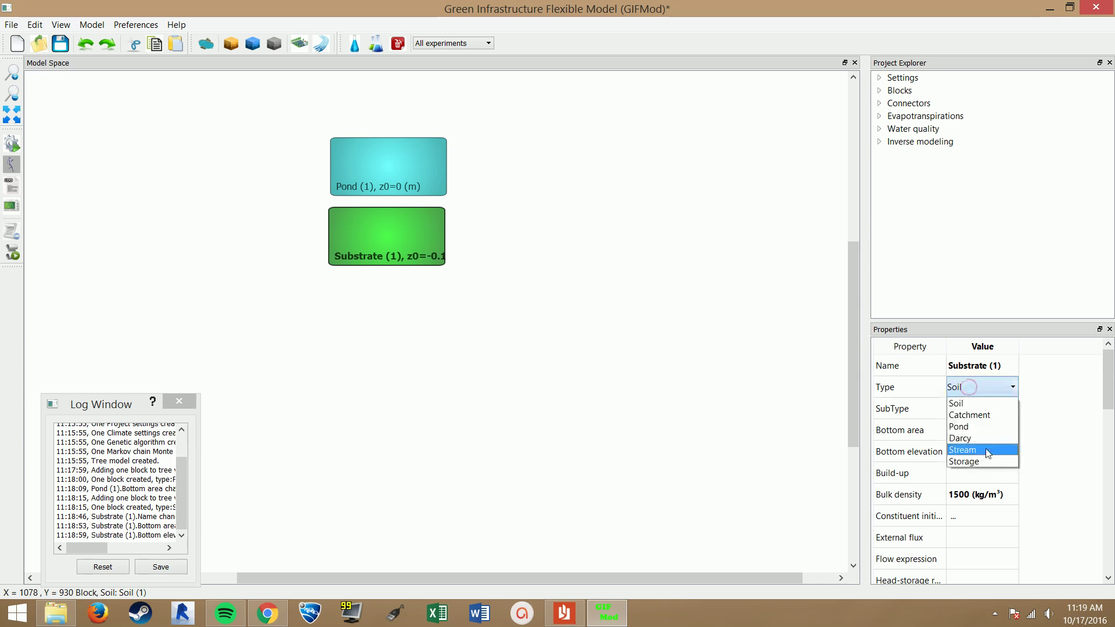
{"action": "left_click", "coordinate": [1045, 392]}
{"action": "left_click", "coordinate": [986, 406]}
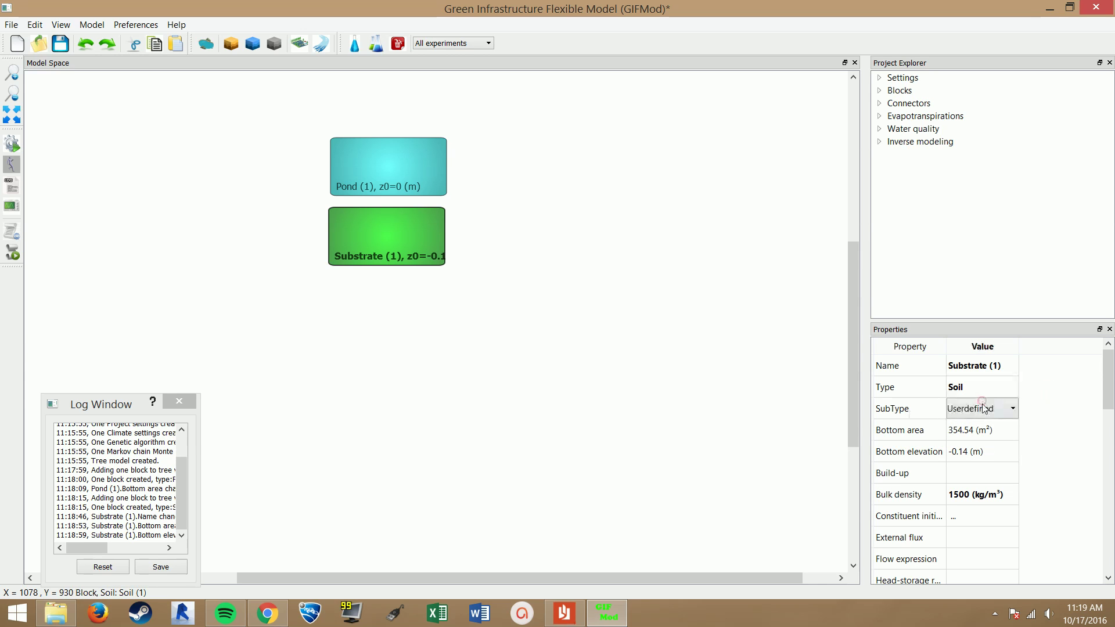
{"action": "left_click", "coordinate": [983, 409]}
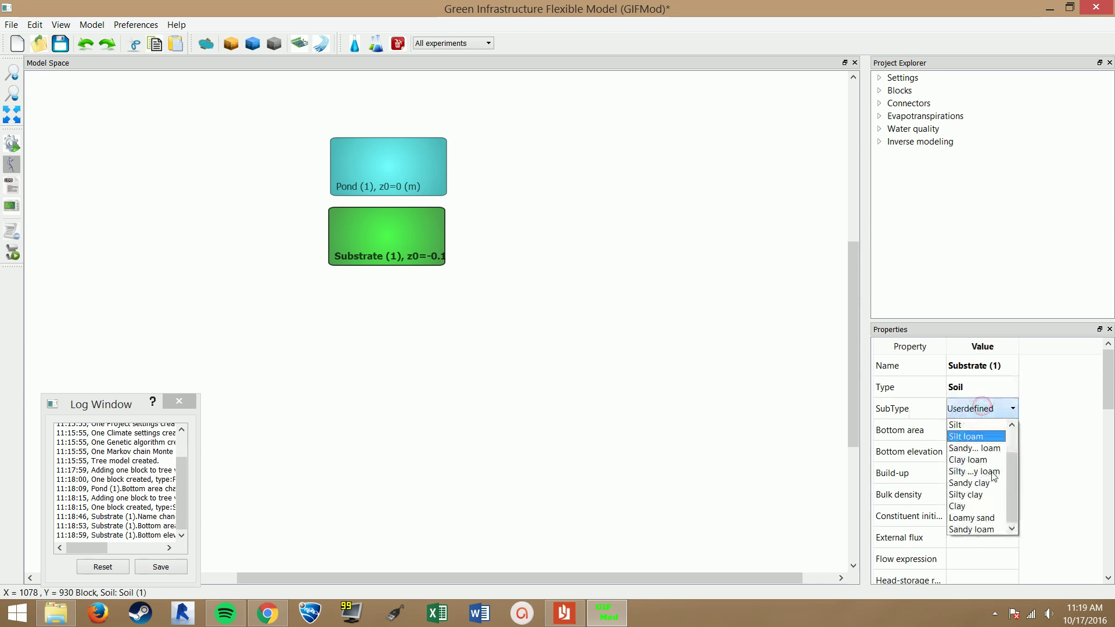
{"action": "left_click", "coordinate": [980, 529]}
{"action": "left_click", "coordinate": [1057, 472]}
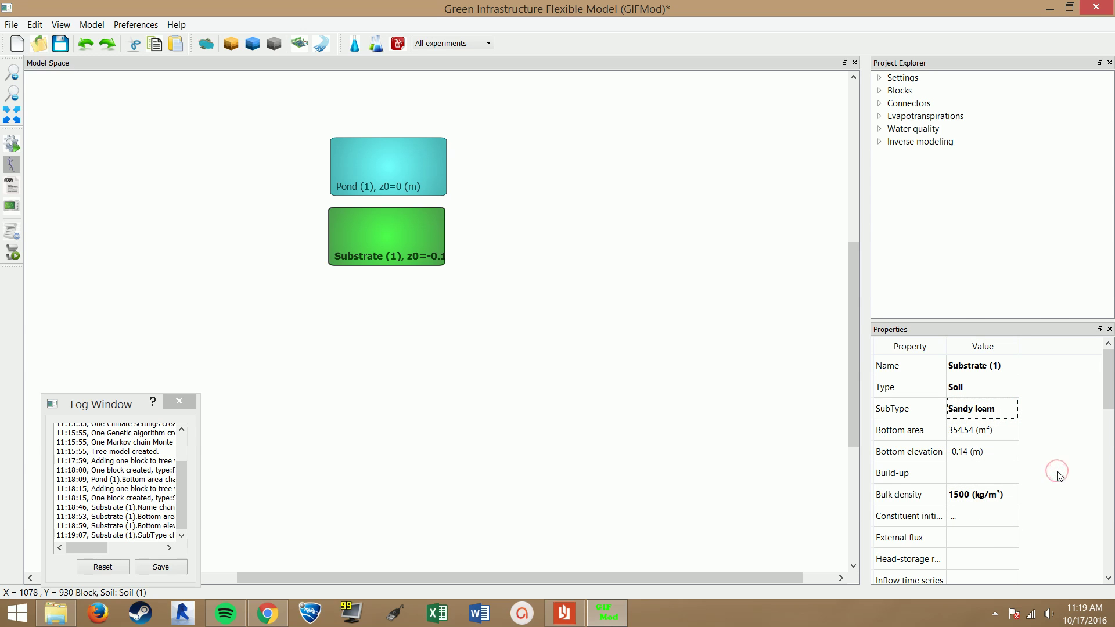
Step: Set the depth of Substrate (1) to 0.14 m and its vapor diffusion value to 0.001 m²/day
{"action": "scroll", "coordinate": [1042, 505], "scroll_direction": "down", "scroll_amount": 2}
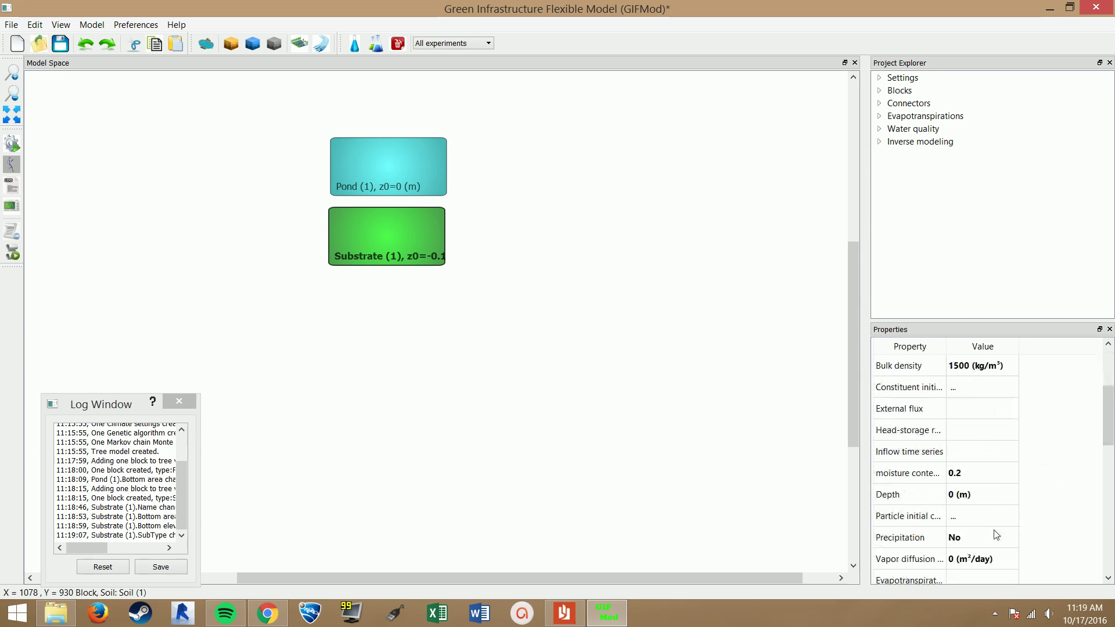
{"action": "left_click", "coordinate": [970, 495]}
{"action": "type", "text": ".14"}
{"action": "key", "text": "Return"}
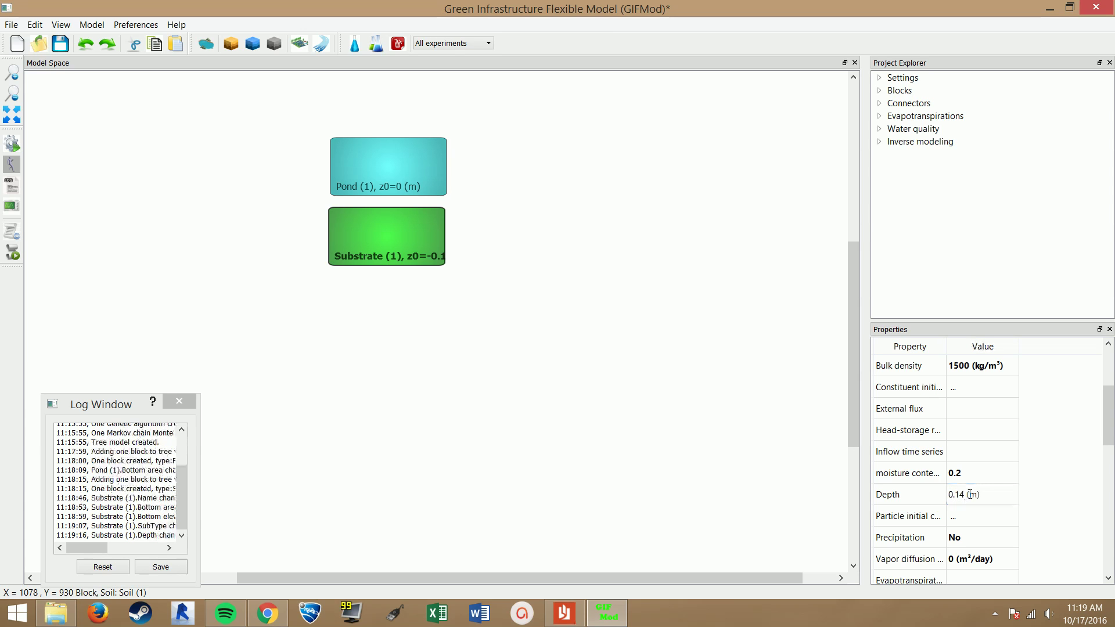
{"action": "left_click", "coordinate": [958, 561]}
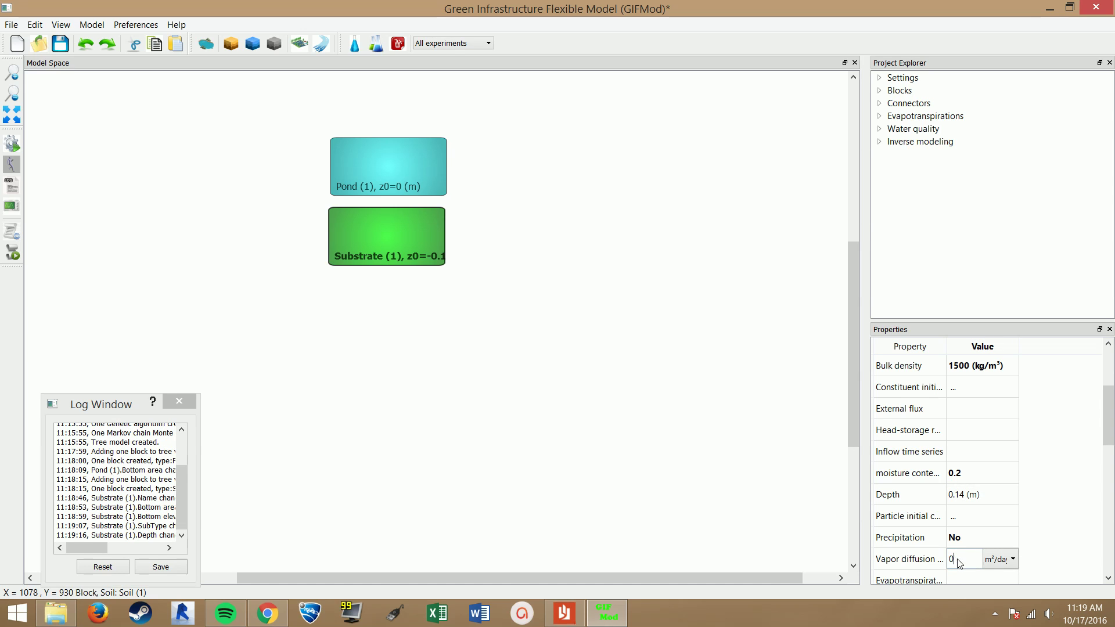
{"action": "type", "text": ".001"}
{"action": "key", "text": "Return"}
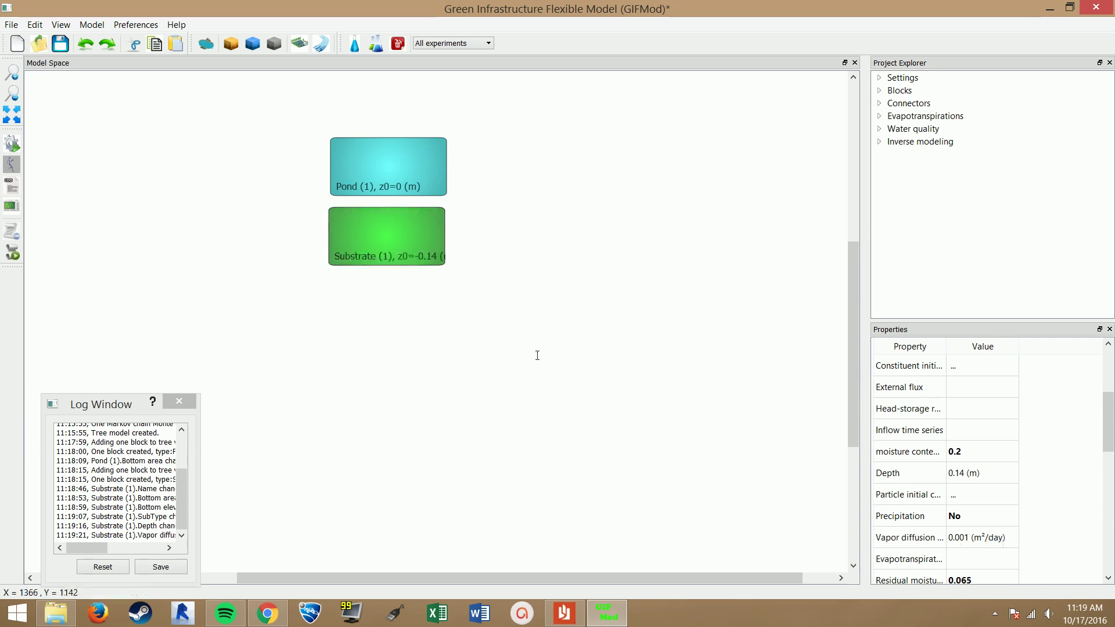
Step: Move Substrate (1) farther below the pond and connect the pond to it with a connector
{"action": "left_click_drag", "start_coordinate": [389, 195], "coordinate": [390, 283]}
{"action": "left_click", "coordinate": [390, 283]}
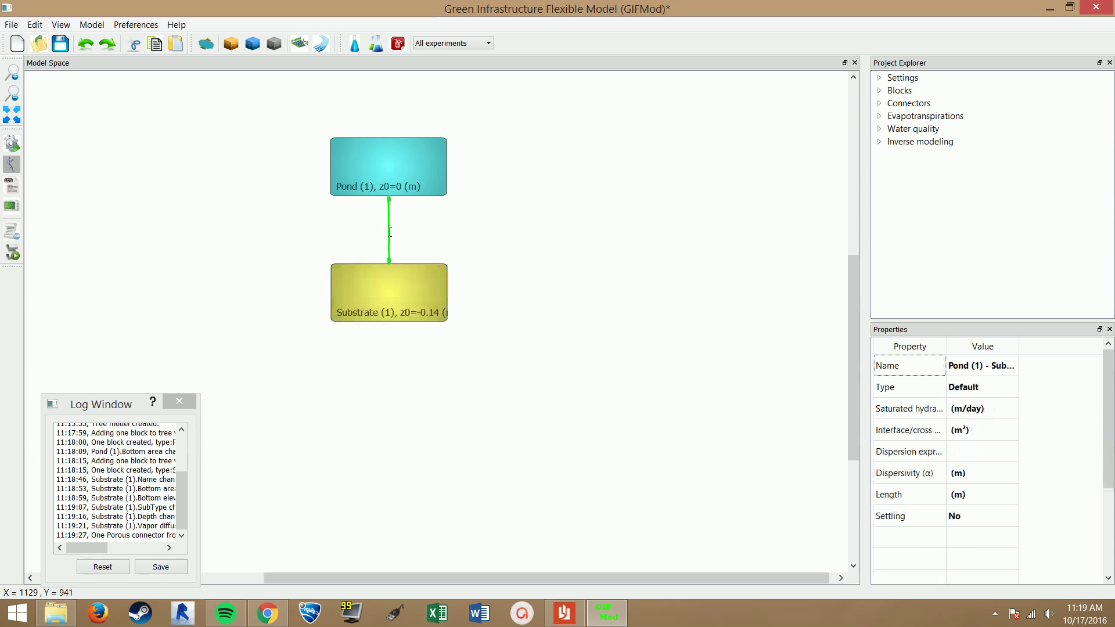
{"action": "left_click", "coordinate": [978, 494]}
{"action": "type", "text": "0"}
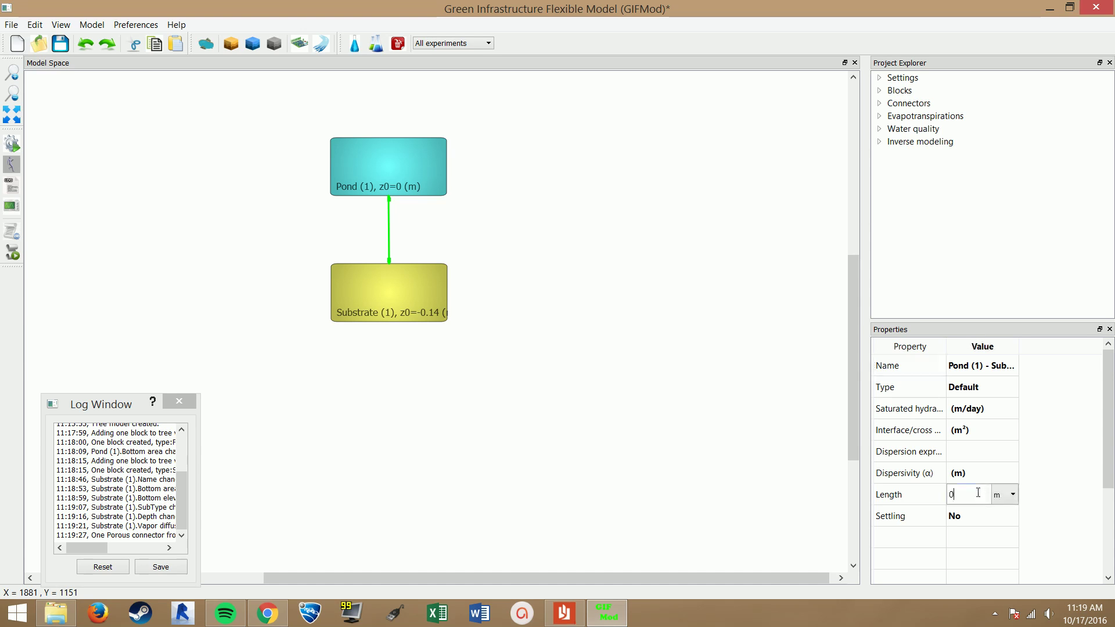
{"action": "type", "text": ".0"}
{"action": "left_click_drag", "start_coordinate": [962, 491], "coordinate": [933, 495]}
{"action": "key", "text": "BackSpace"}
{"action": "left_click", "coordinate": [782, 472]}
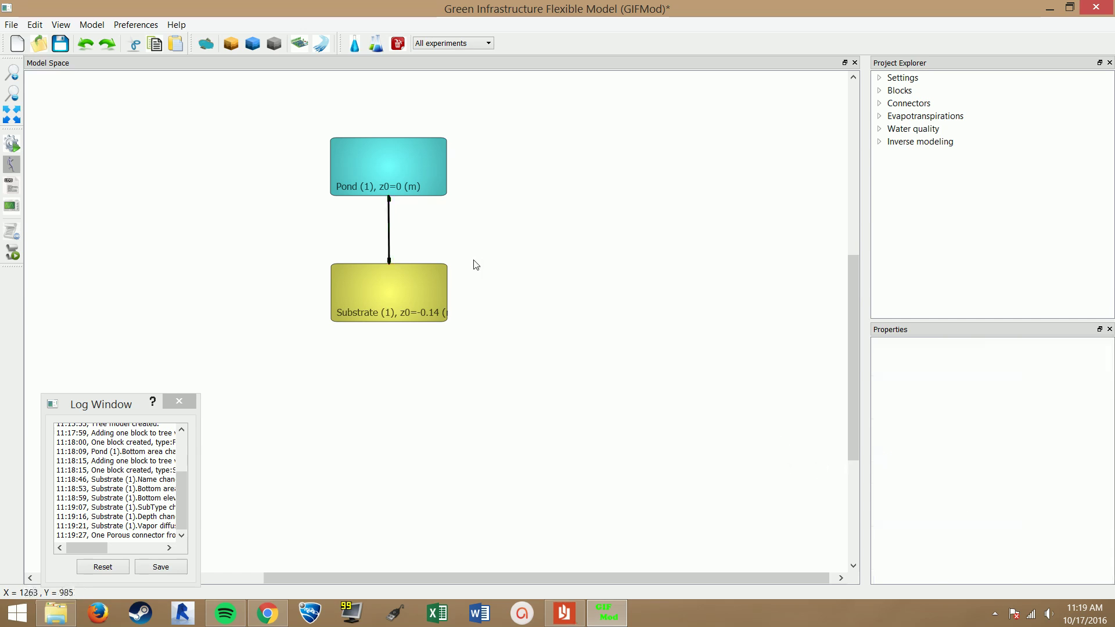
Step: Set the length of the connector between the pond and Substrate (1) to 0.07 m
{"action": "left_click", "coordinate": [389, 232]}
{"action": "left_click", "coordinate": [982, 495]}
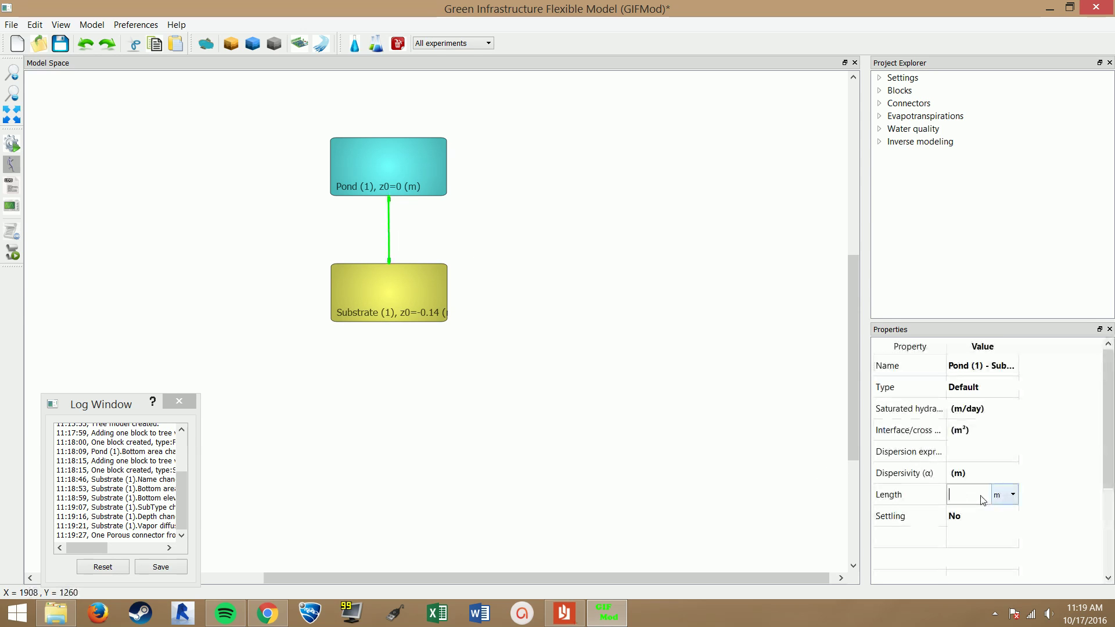
{"action": "type", "text": "0.07"}
{"action": "key", "text": "Return"}
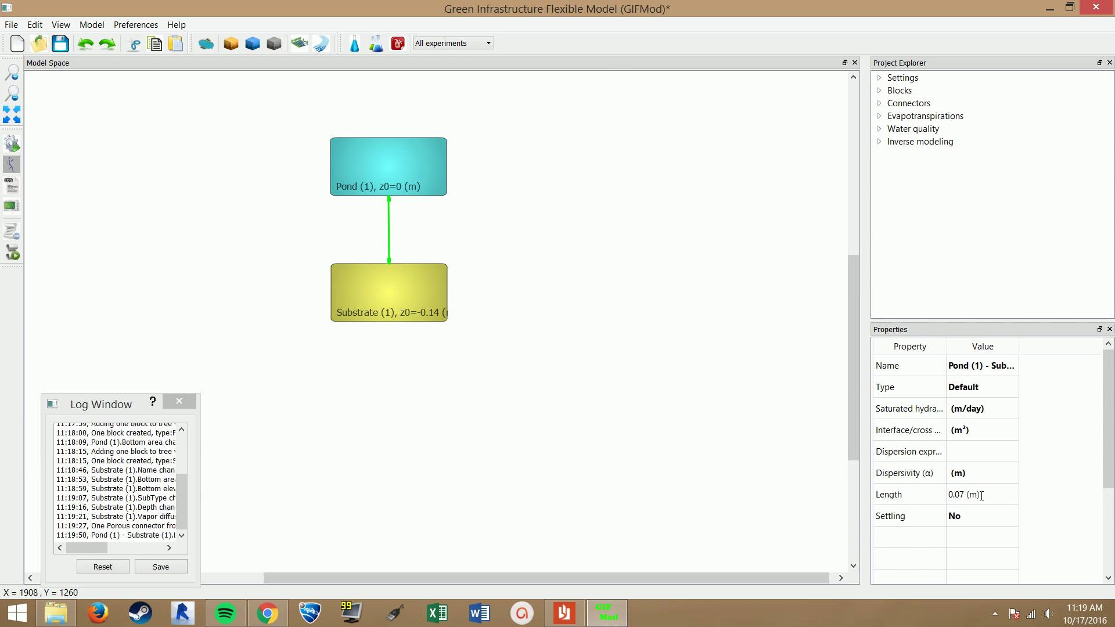
{"action": "left_click", "coordinate": [592, 326]}
Step: Make a vertical 2D array from Substrate (1) with five rows and one column
{"action": "left_click", "coordinate": [387, 279]}
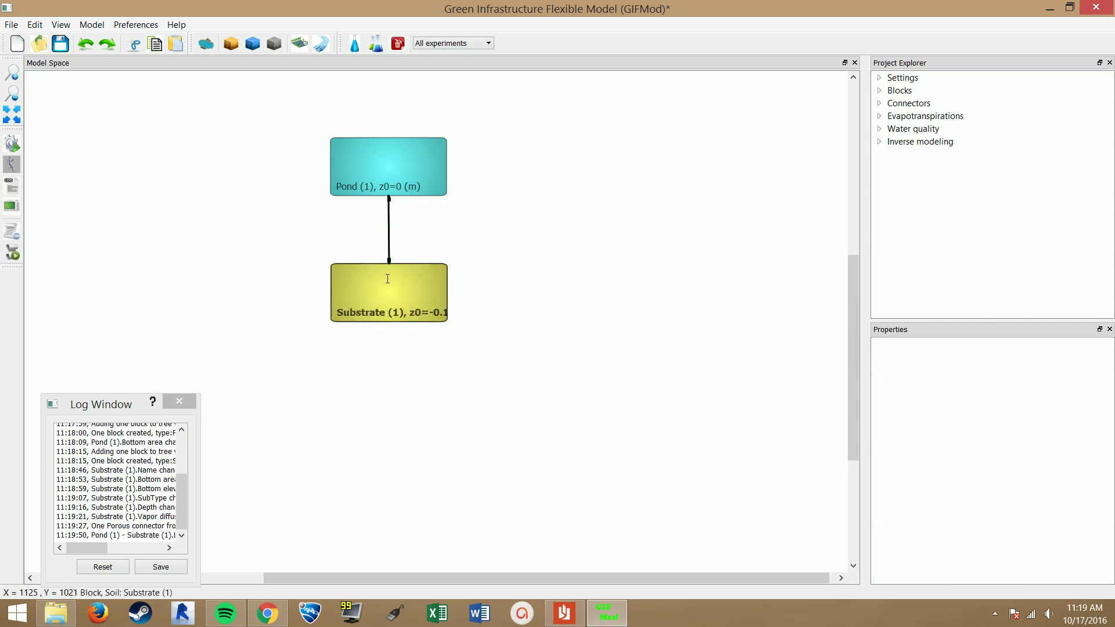
{"action": "right_click", "coordinate": [387, 279]}
{"action": "left_click", "coordinate": [445, 317]}
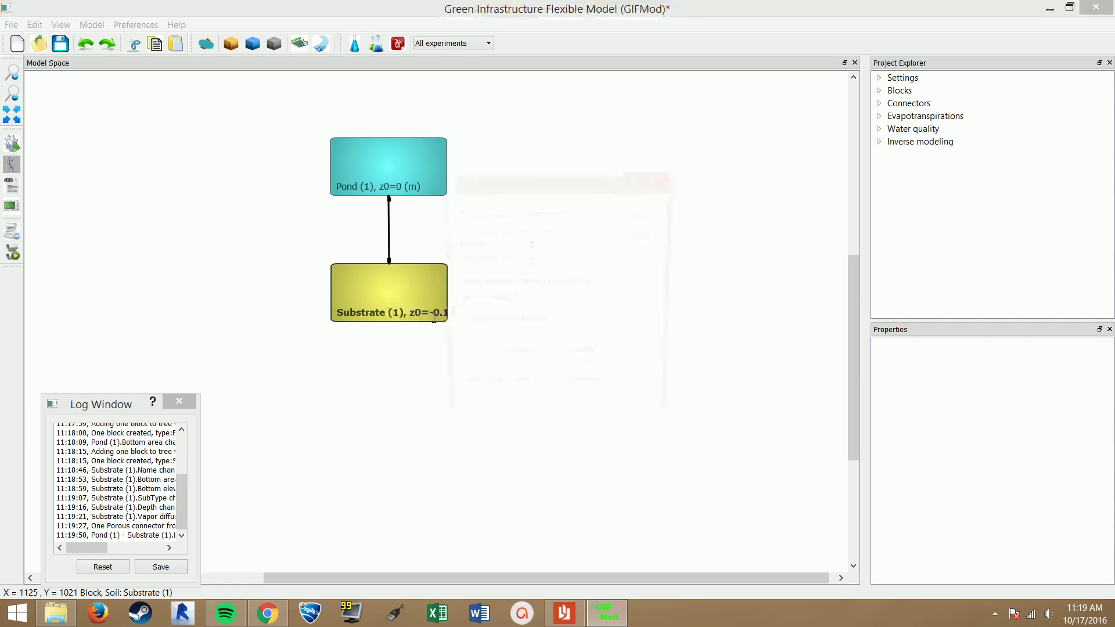
{"action": "left_click", "coordinate": [530, 241]}
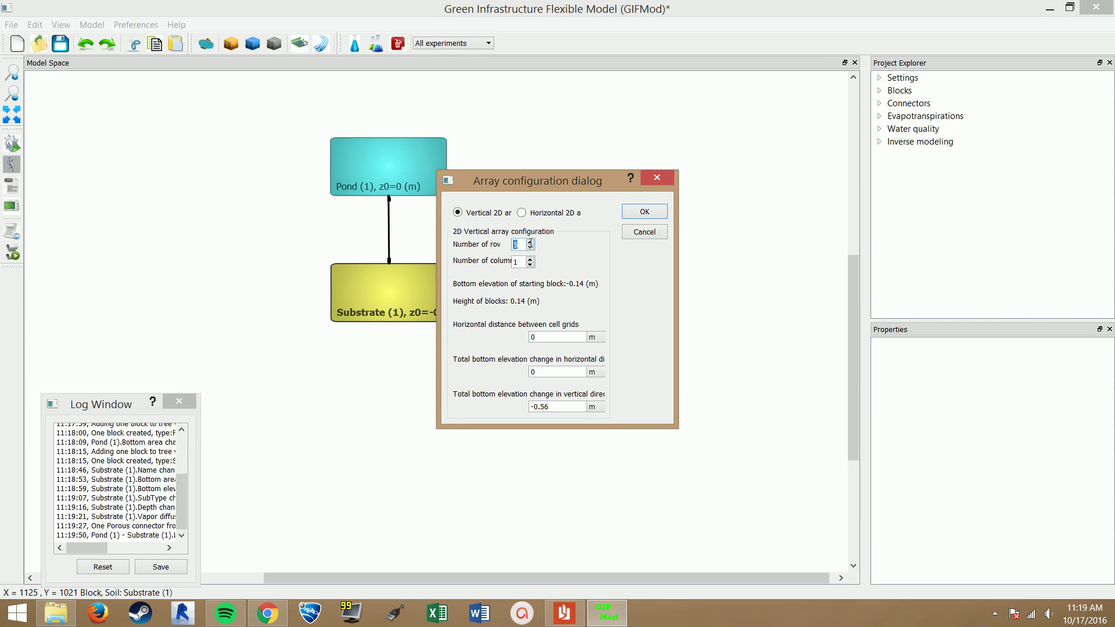
{"action": "left_click", "coordinate": [644, 211]}
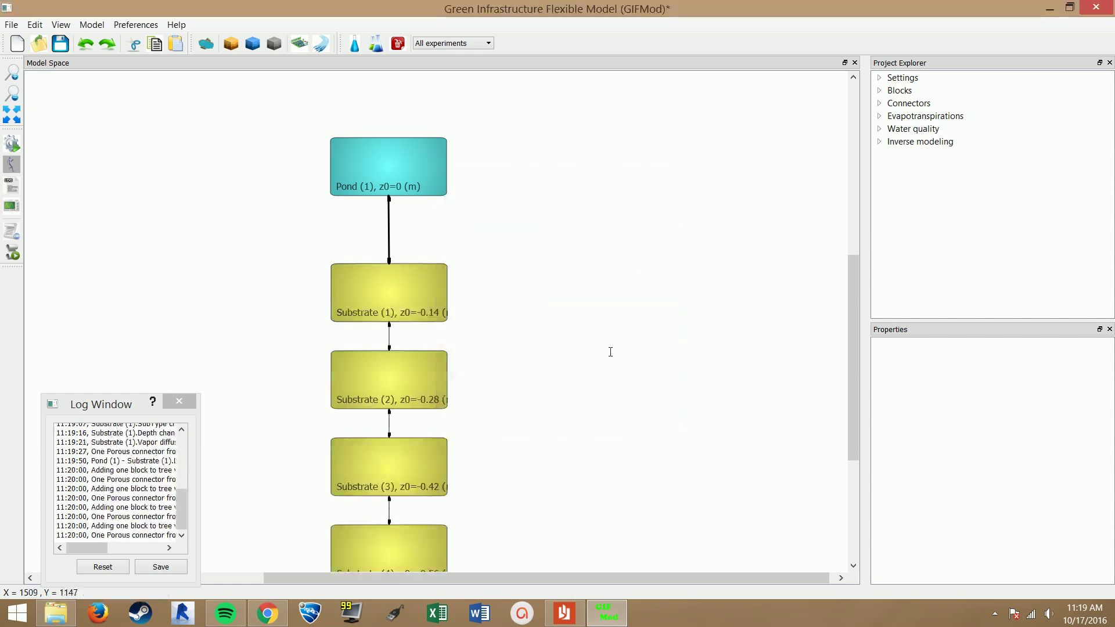
Step: Add a storage block and place it directly below Substrate (5)
{"action": "left_click_drag", "start_coordinate": [852, 299], "coordinate": [869, 411]}
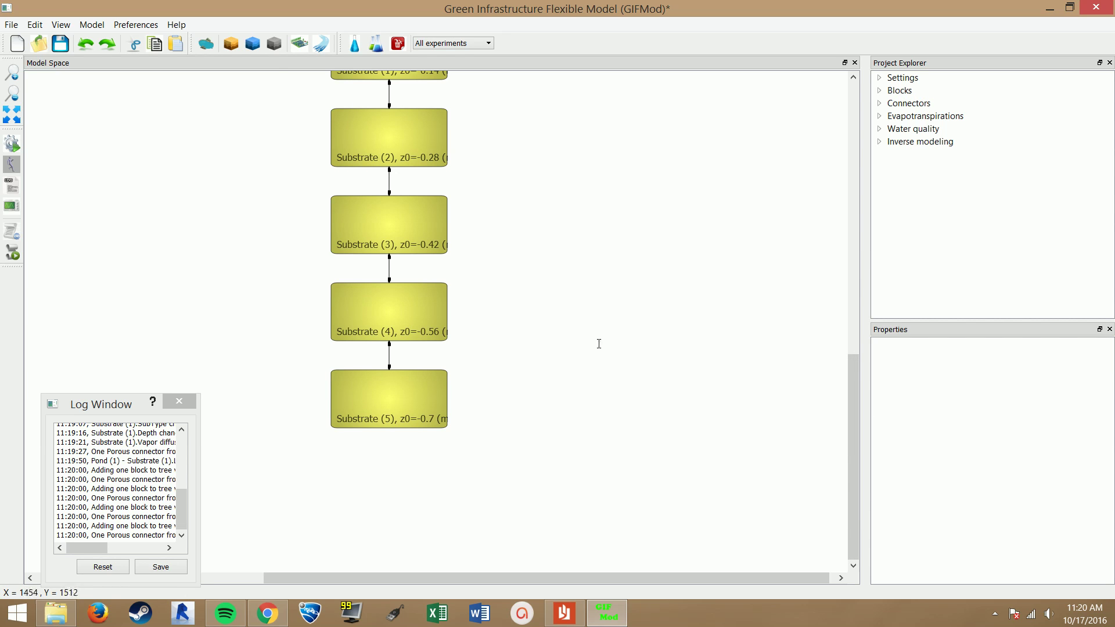
{"action": "left_click", "coordinate": [274, 43]}
{"action": "left_click_drag", "start_coordinate": [853, 409], "coordinate": [843, 377]}
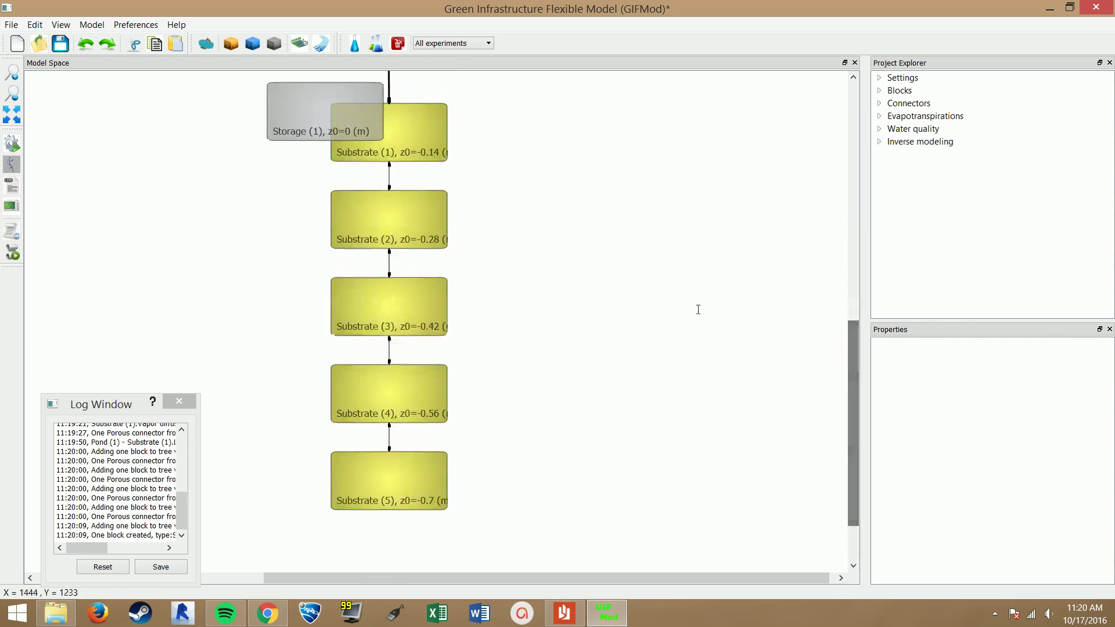
{"action": "left_click_drag", "start_coordinate": [298, 99], "coordinate": [363, 554]}
{"action": "left_click_drag", "start_coordinate": [852, 419], "coordinate": [851, 452]}
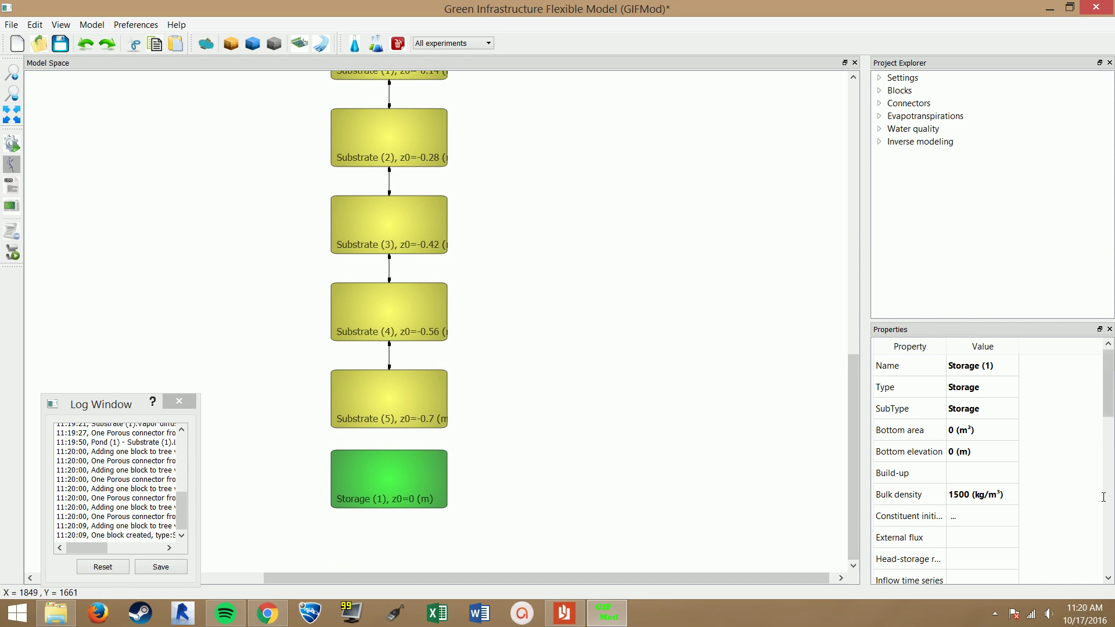
Step: Set the storage block's bottom area to 354.54 m² and its bottom elevation to -1.08 m
{"action": "left_click", "coordinate": [976, 428]}
{"action": "type", "text": "354.54"}
{"action": "key", "text": "Return"}
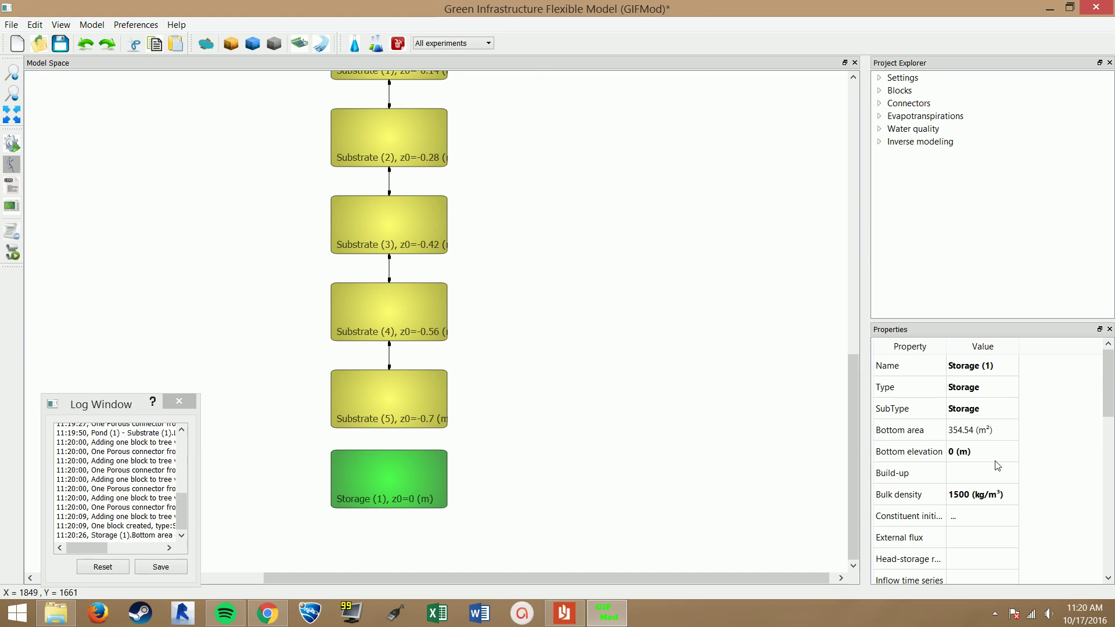
{"action": "left_click", "coordinate": [969, 452]}
{"action": "key", "text": "BackSpace"}
{"action": "type", "text": "-1.08"}
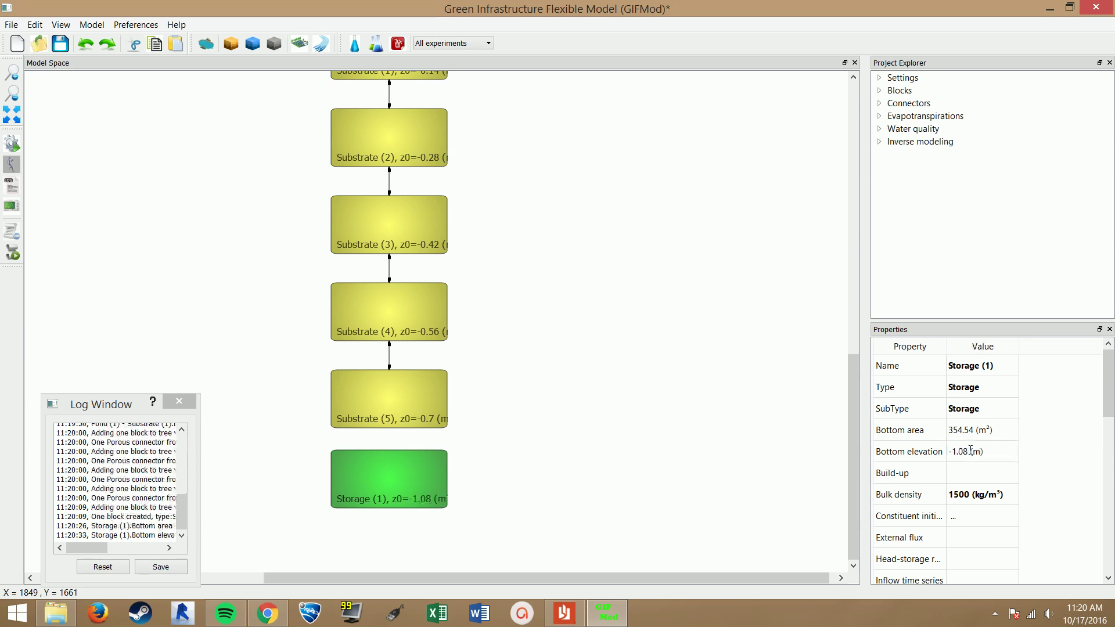
Step: Set the storage block's depth to 0.38 m and its saturated hydraulic conductivity to 80 m/day
{"action": "scroll", "coordinate": [1066, 538], "scroll_direction": "down", "scroll_amount": 2}
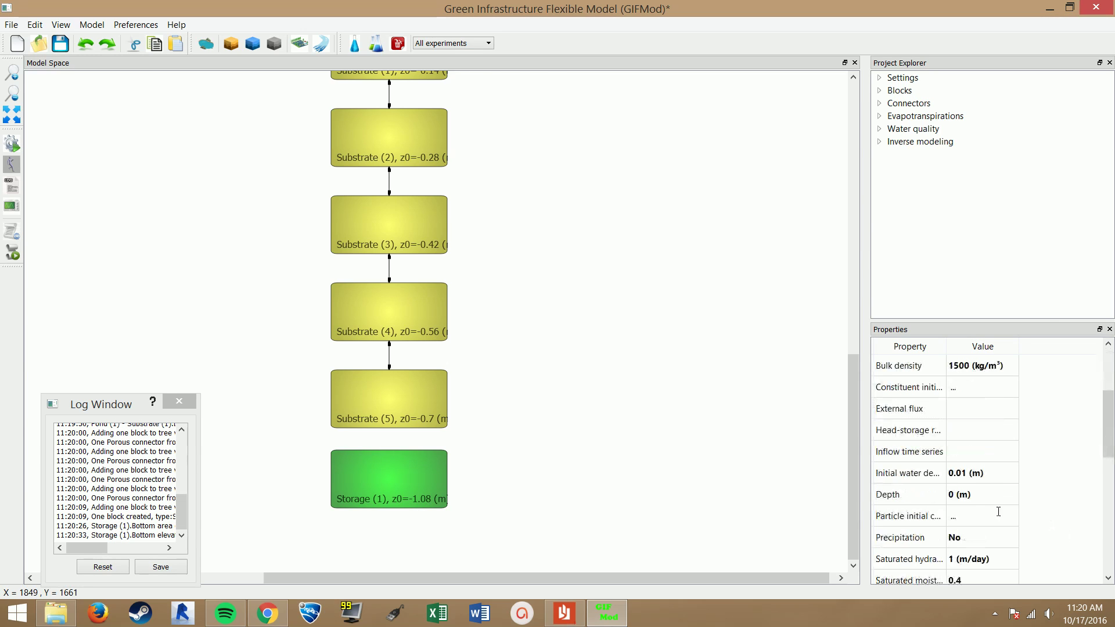
{"action": "left_click", "coordinate": [982, 494]}
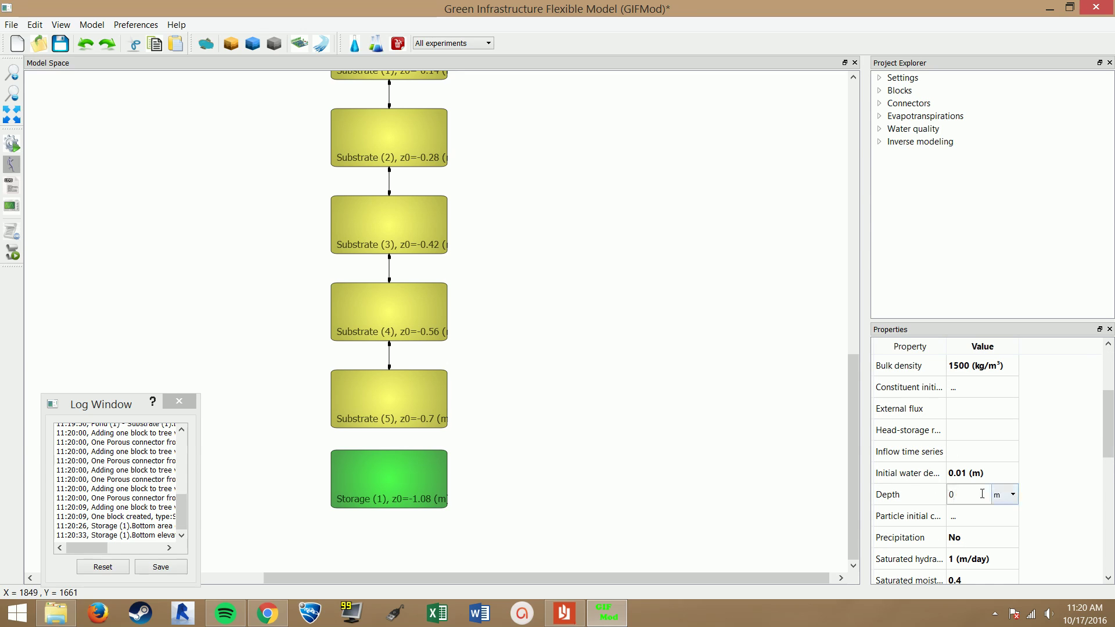
{"action": "type", "text": ".38"}
{"action": "key", "text": "Return"}
{"action": "scroll", "coordinate": [1074, 528], "scroll_direction": "down", "scroll_amount": 1}
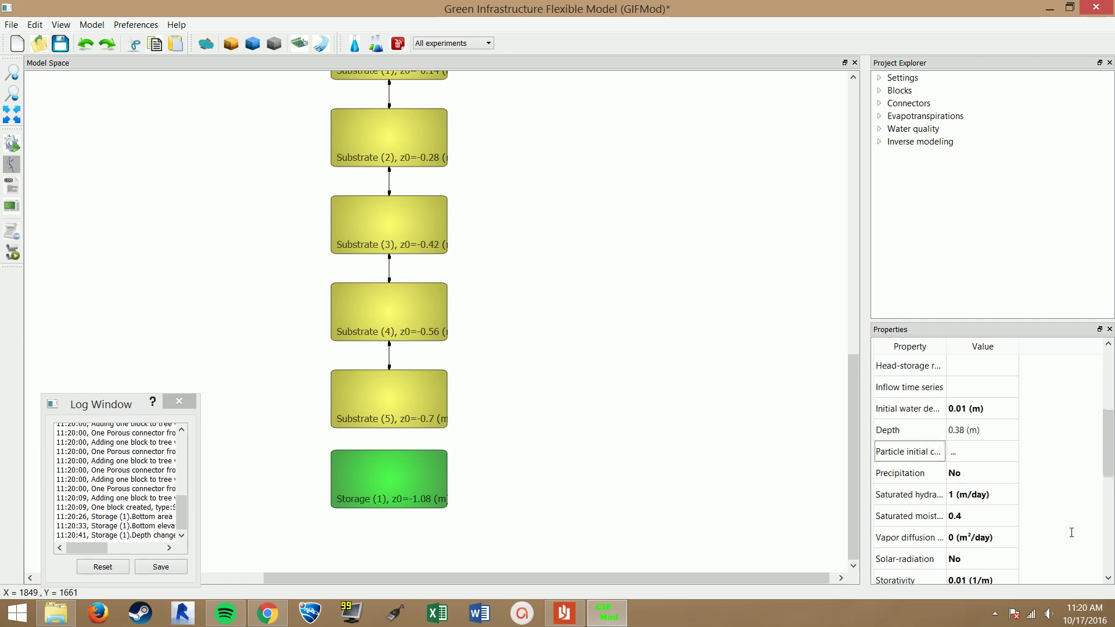
{"action": "double_click", "coordinate": [999, 495]}
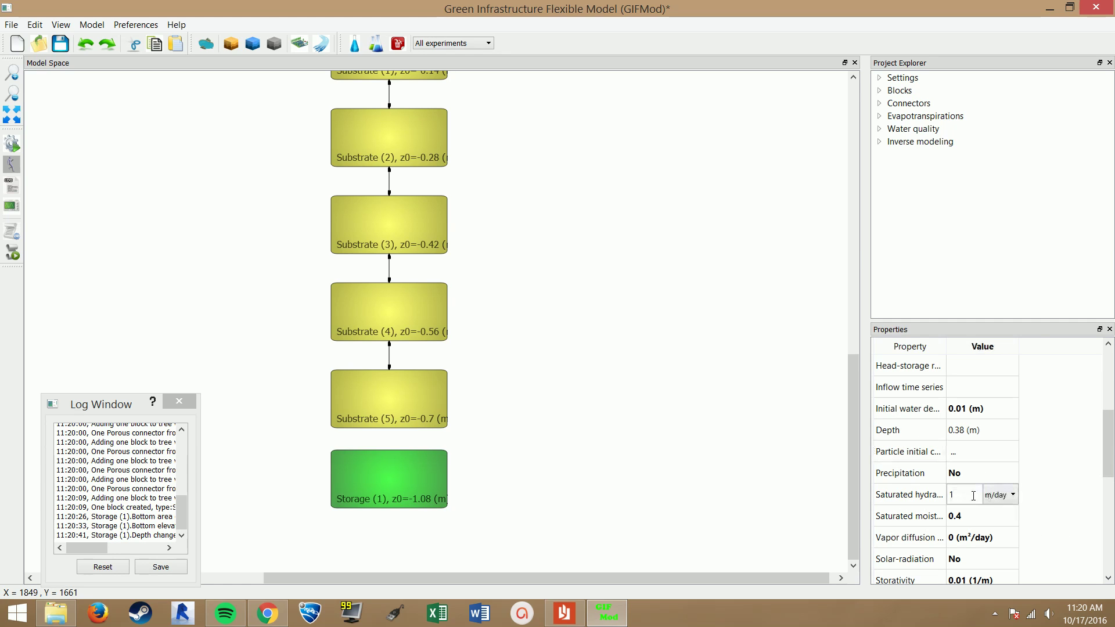
{"action": "type", "text": "80"}
{"action": "key", "text": "Return"}
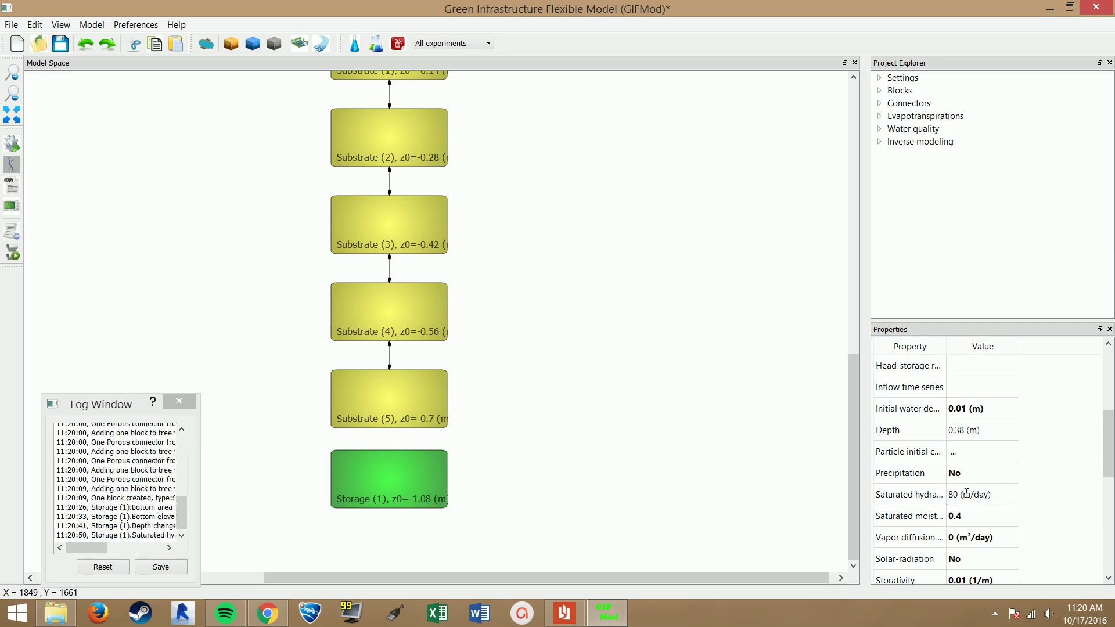
Step: Set the storage block's saturated moisture content to 0.45 and its vapor diffusion to 0.001 m²/day
{"action": "double_click", "coordinate": [978, 516]}
{"action": "left_click", "coordinate": [979, 516]}
{"action": "type", "text": "5"}
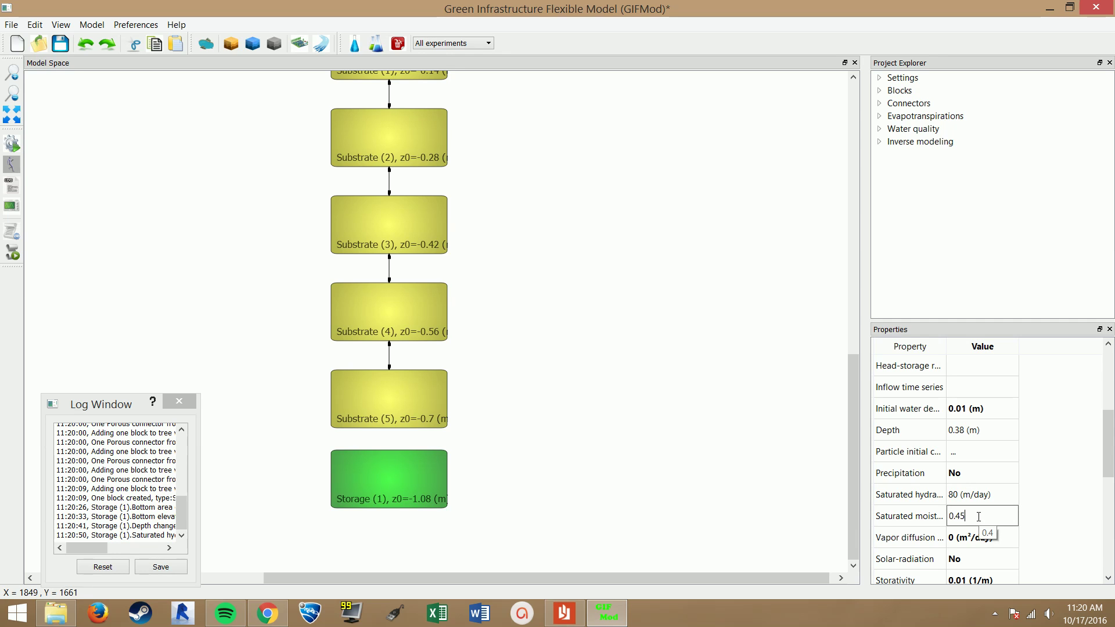
{"action": "key", "text": "Return"}
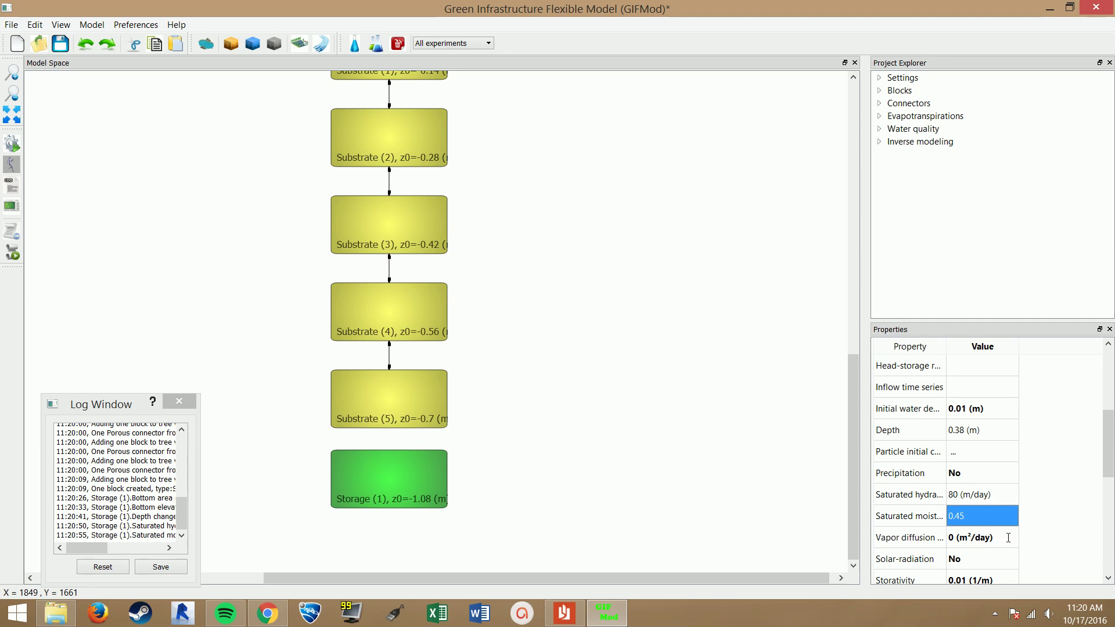
{"action": "double_click", "coordinate": [968, 537]}
{"action": "type", "text": ".001"}
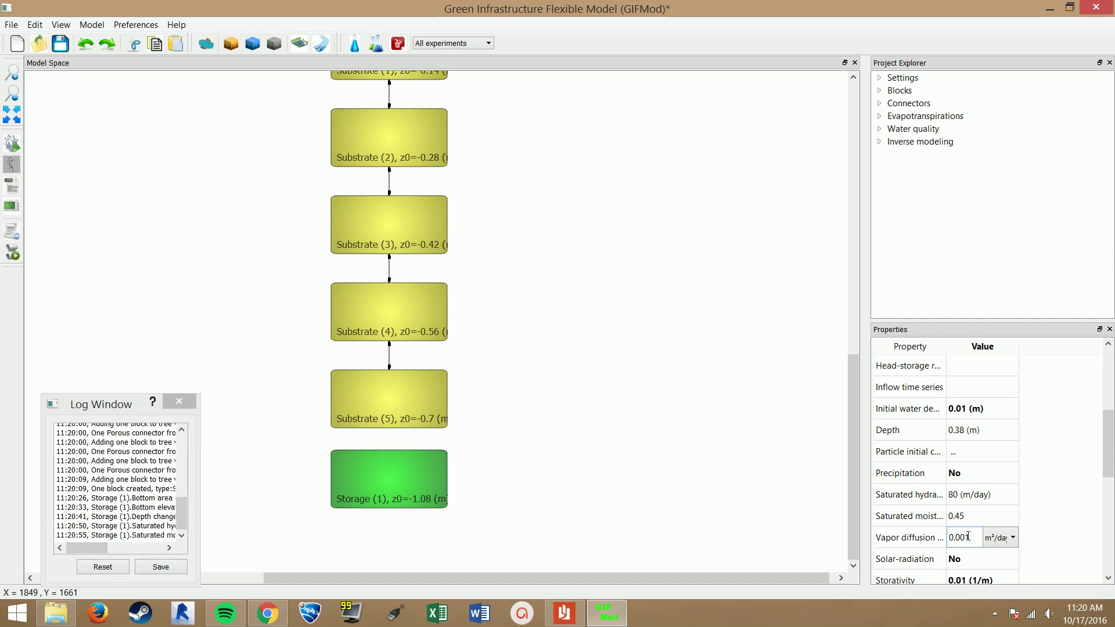
{"action": "key", "text": "Return"}
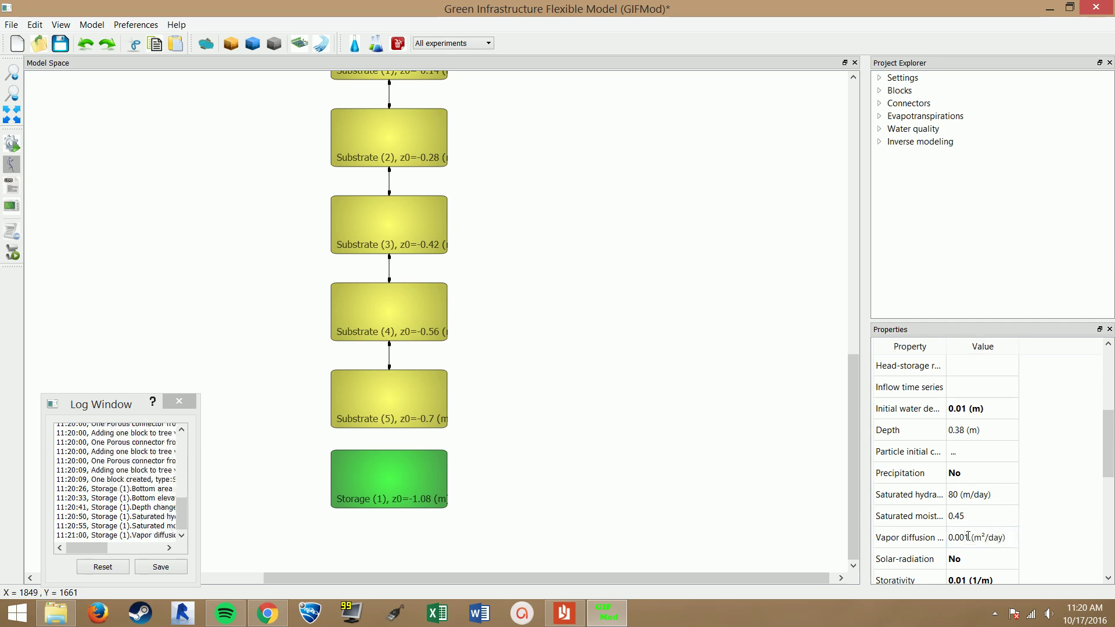
Step: Connect Substrate (5) to Storage (1) and set the connector's length to 0.07 m
{"action": "left_click", "coordinate": [390, 427]}
{"action": "left_click_drag", "start_coordinate": [389, 445], "coordinate": [389, 470]}
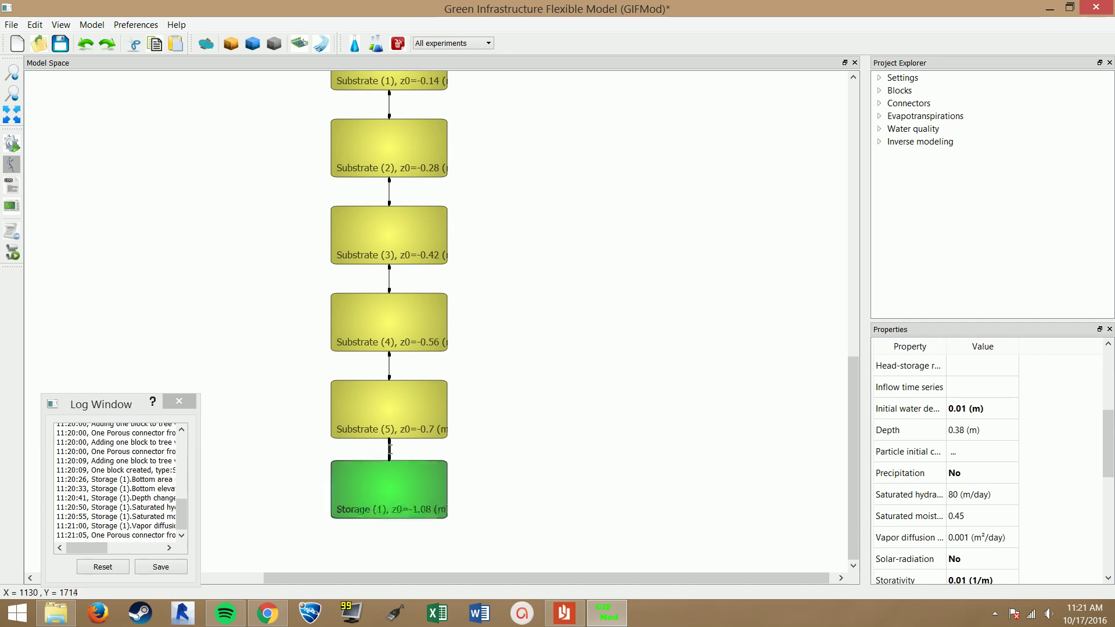
{"action": "left_click", "coordinate": [389, 450]}
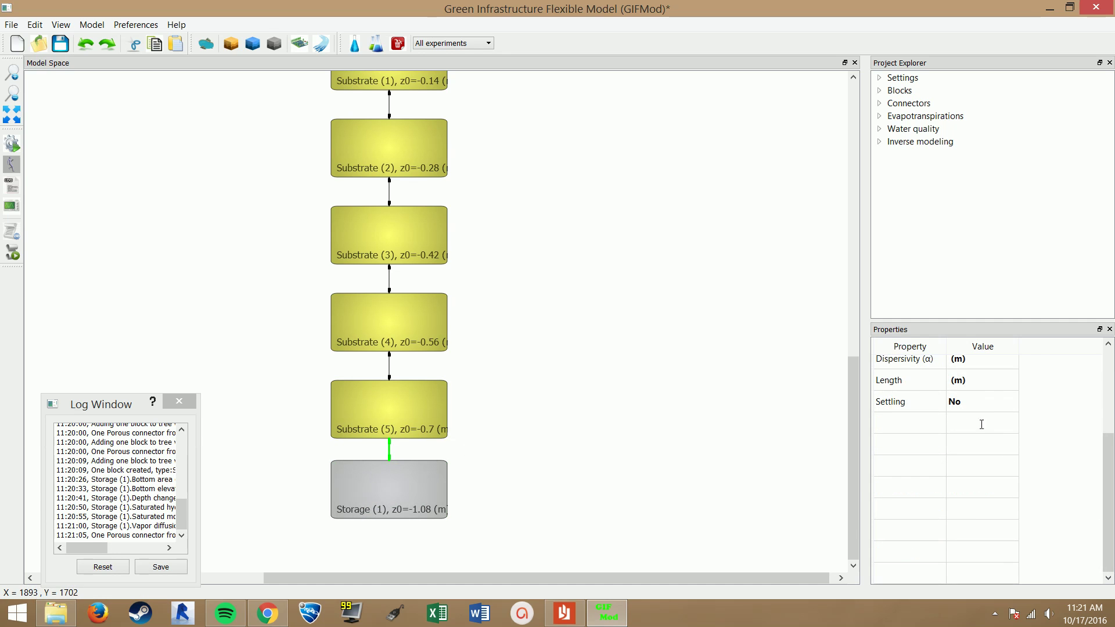
{"action": "scroll", "coordinate": [1013, 421], "scroll_direction": "up", "scroll_amount": 3}
{"action": "left_click", "coordinate": [981, 492]}
{"action": "type", "text": "0.00"}
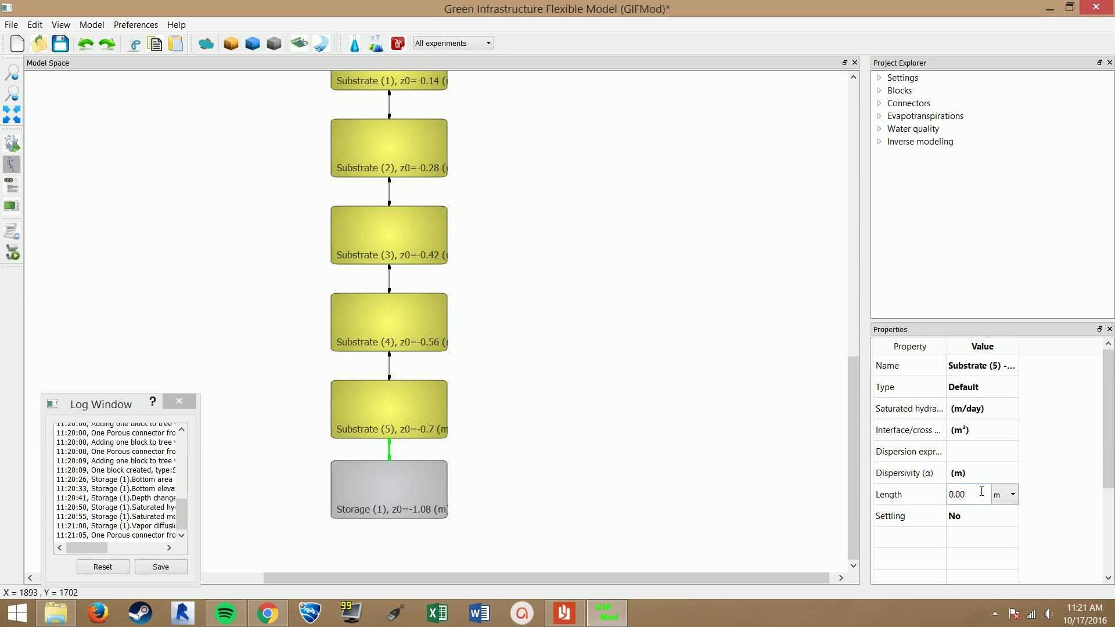
{"action": "type", "text": "7"}
{"action": "key", "text": "Return"}
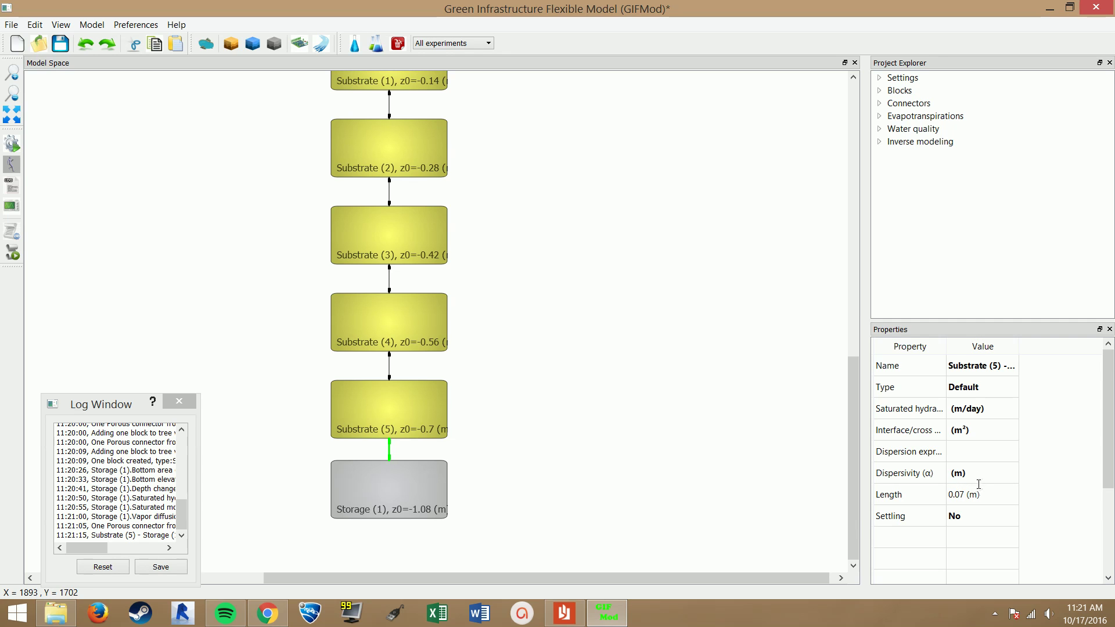
{"action": "left_click", "coordinate": [662, 476]}
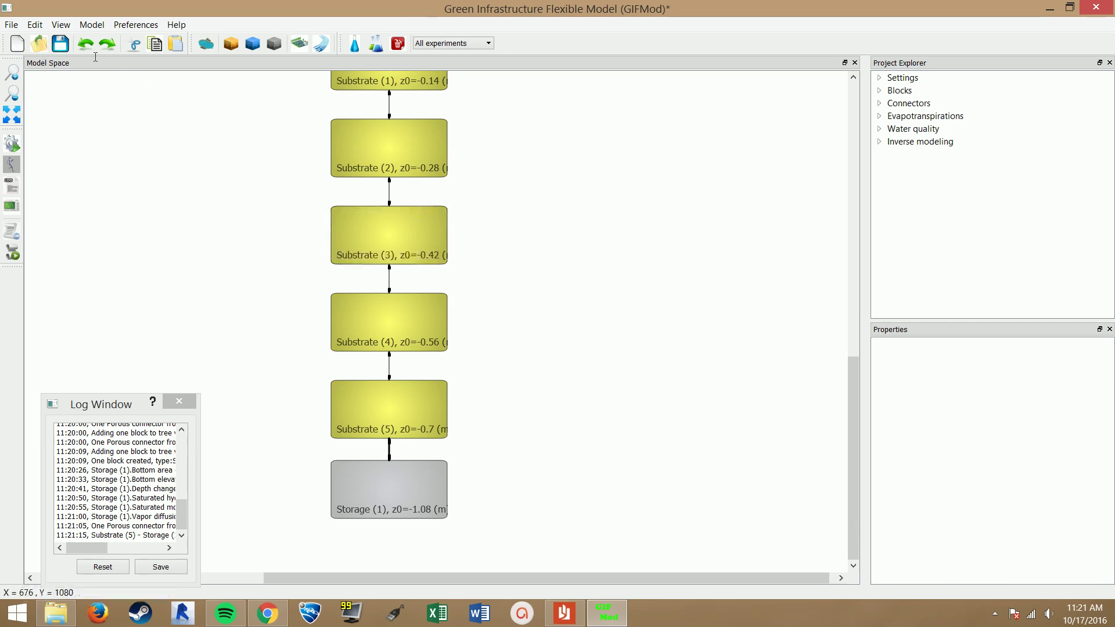
Step: Consult the rain garden diagram in the PDF manual, then add a soil block in GIFMod directly below Storage (1)
{"action": "left_click", "coordinate": [3, 3]}
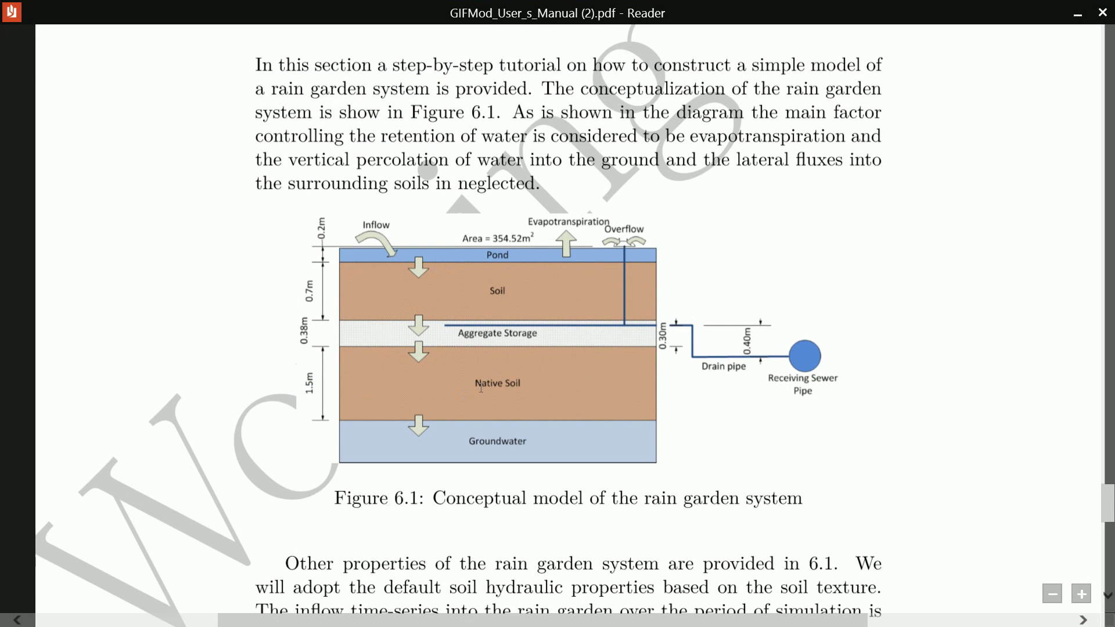
{"action": "left_click", "coordinate": [2, 2]}
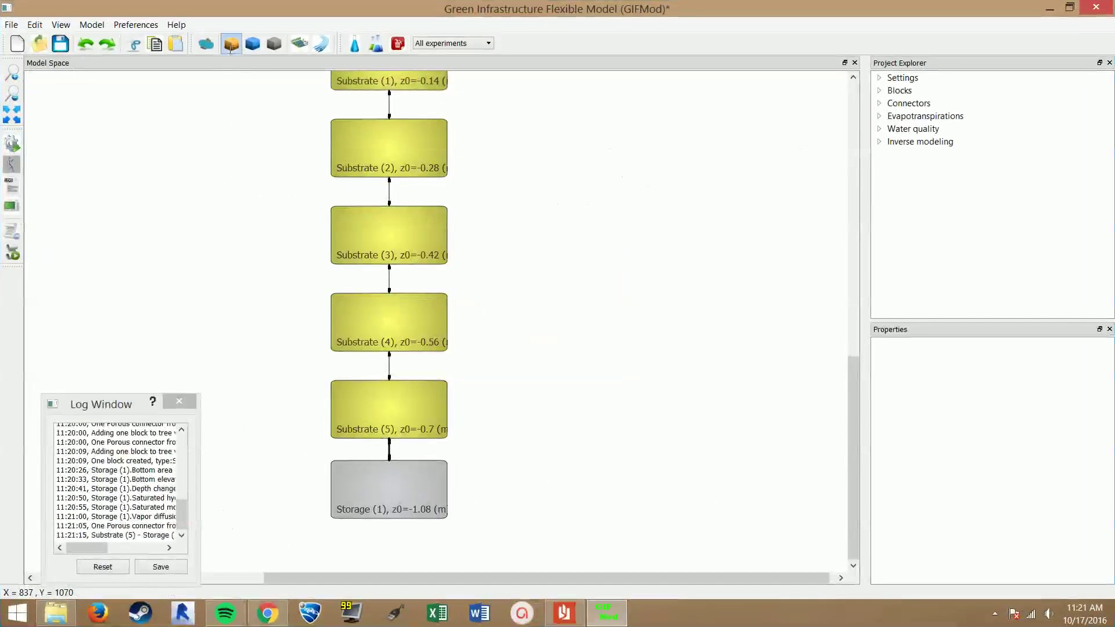
{"action": "left_click", "coordinate": [231, 45]}
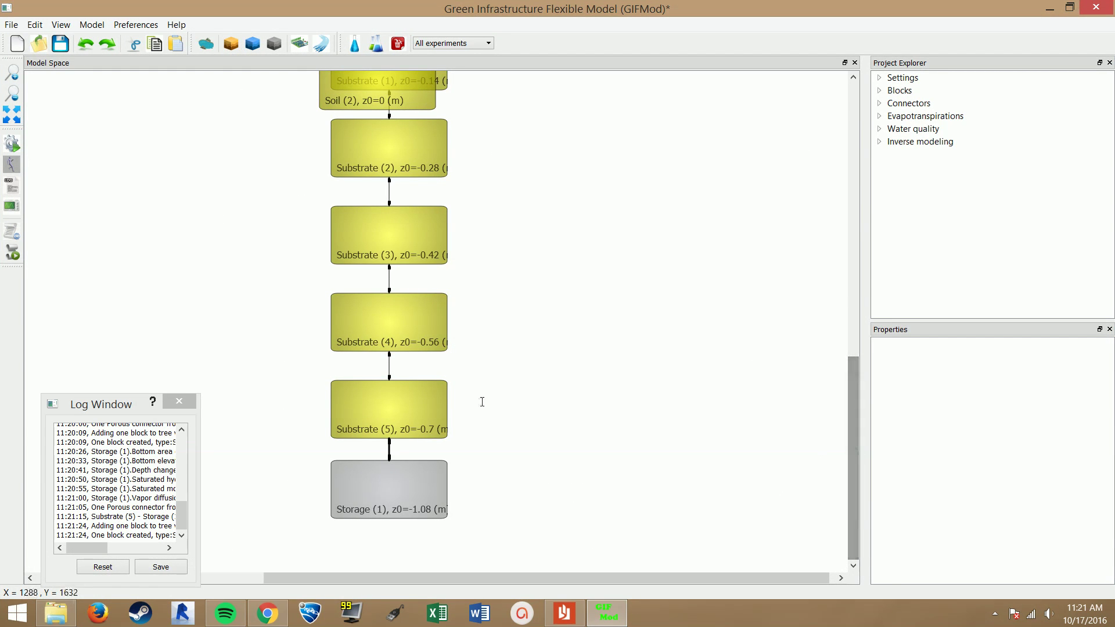
{"action": "left_click_drag", "start_coordinate": [353, 101], "coordinate": [364, 579]}
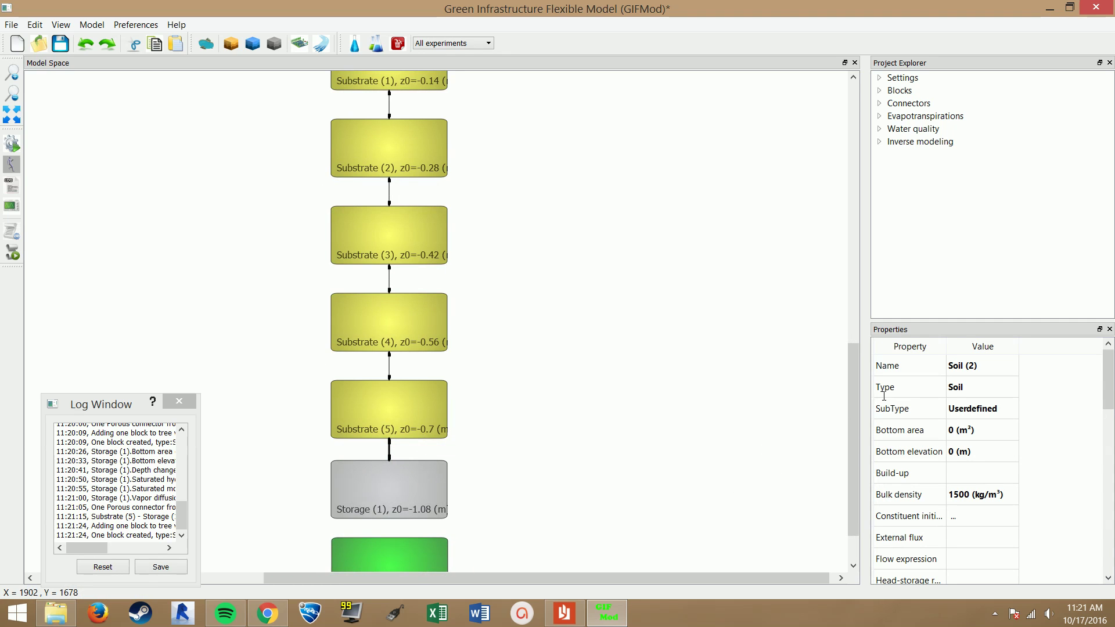
{"action": "left_click_drag", "start_coordinate": [855, 397], "coordinate": [859, 422]}
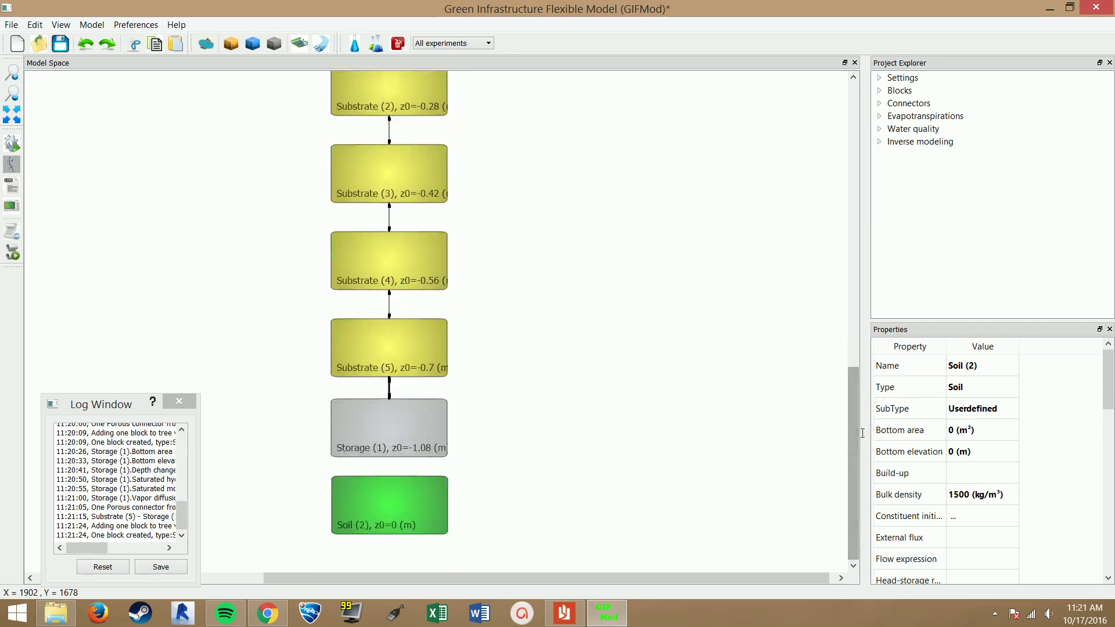
Step: Rename the new soil block as Soil (1) and set its subtype to Clay loam
{"action": "double_click", "coordinate": [980, 366]}
{"action": "left_click", "coordinate": [980, 366]}
{"action": "key", "text": "BackSpace"}
{"action": "key", "text": "BackSpace"}
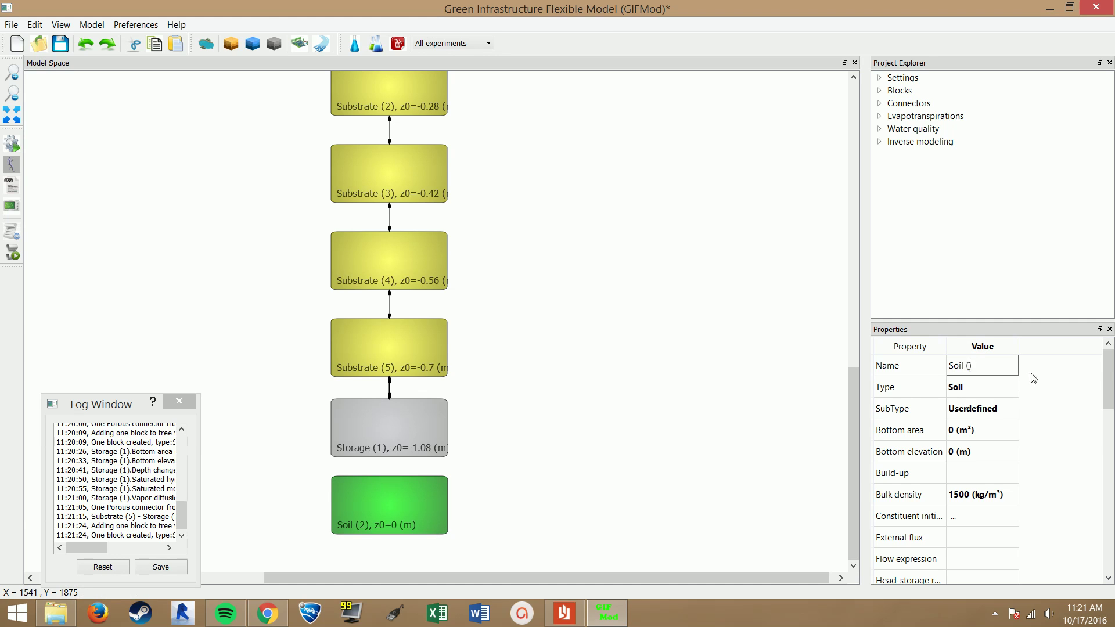
{"action": "type", "text": "1"}
{"action": "key", "text": "Return"}
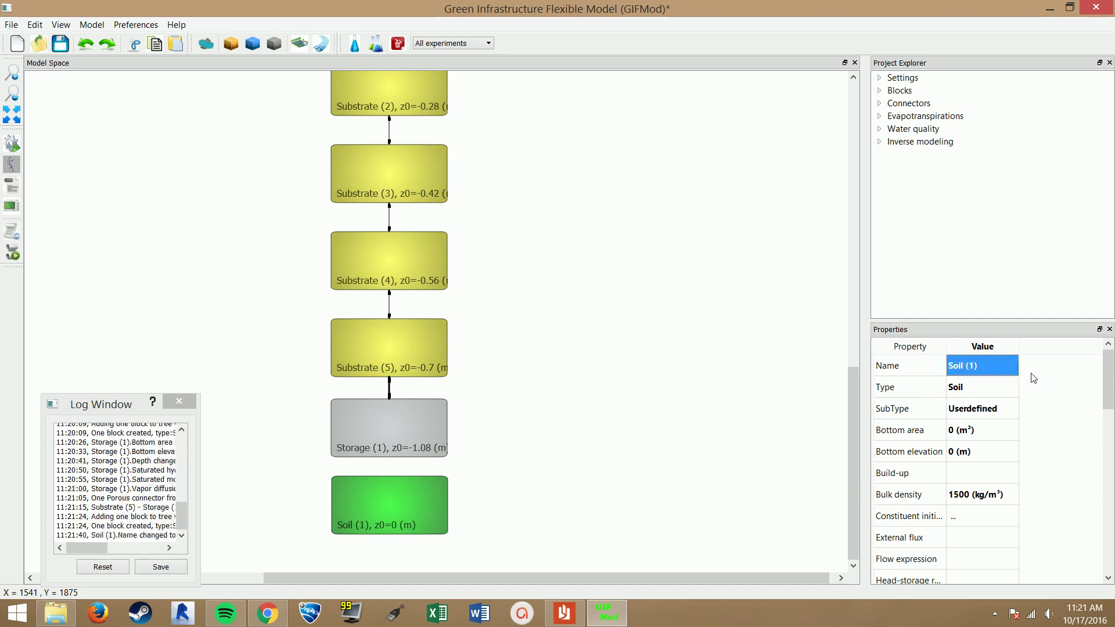
{"action": "left_click", "coordinate": [992, 409]}
{"action": "left_click", "coordinate": [992, 409]}
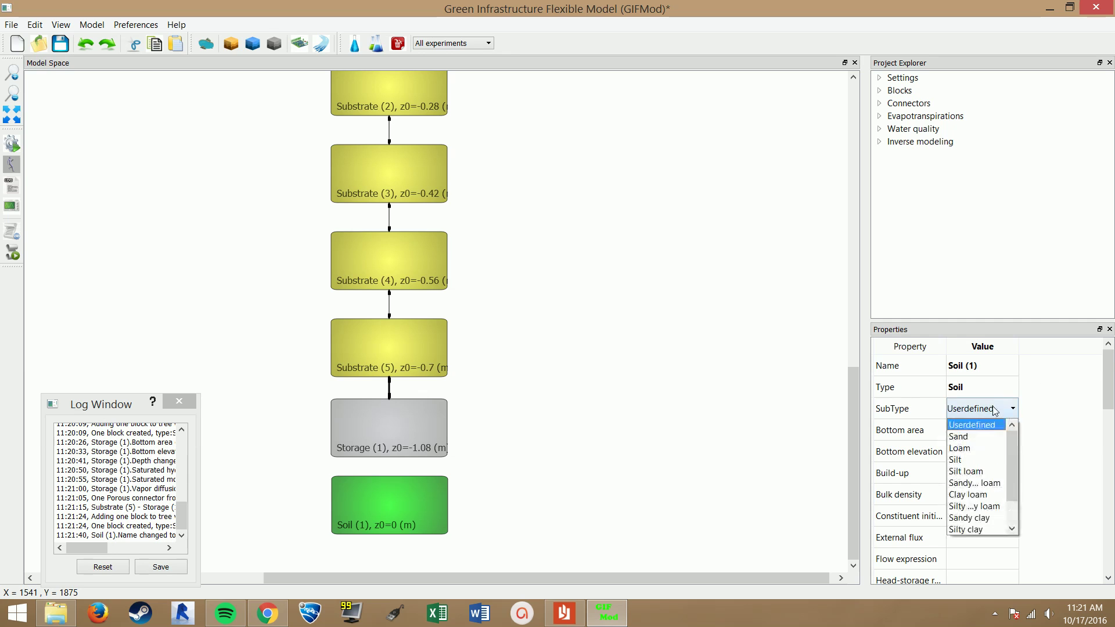
{"action": "left_click", "coordinate": [984, 495]}
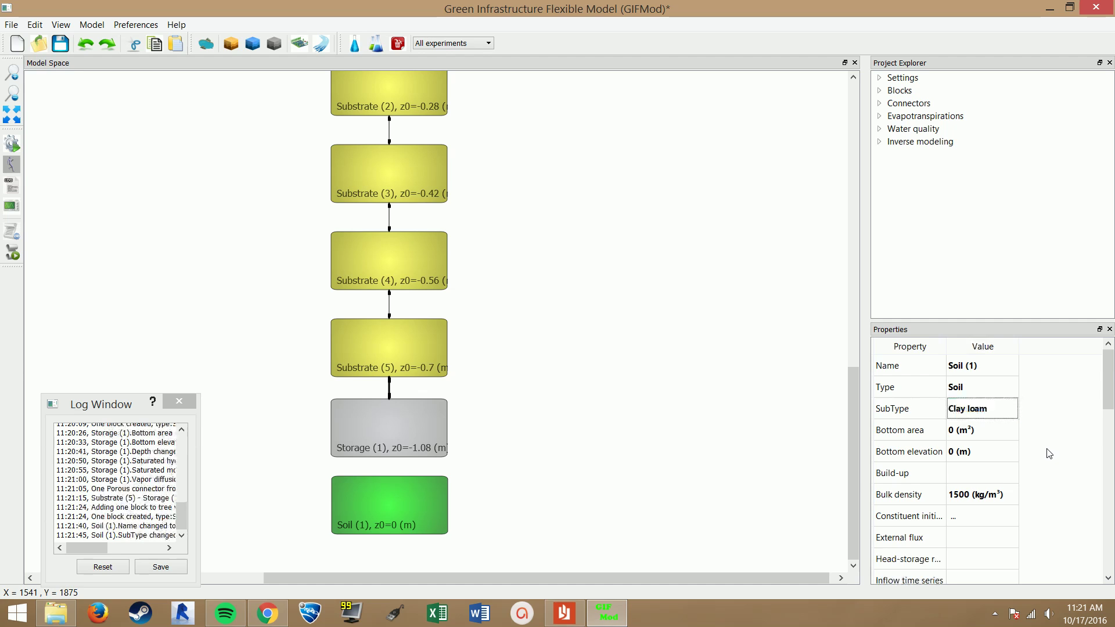
Step: Set the bottom area of Soil (1) to 354.54 m² and its bottom elevation to -1.58 m
{"action": "left_click", "coordinate": [991, 436]}
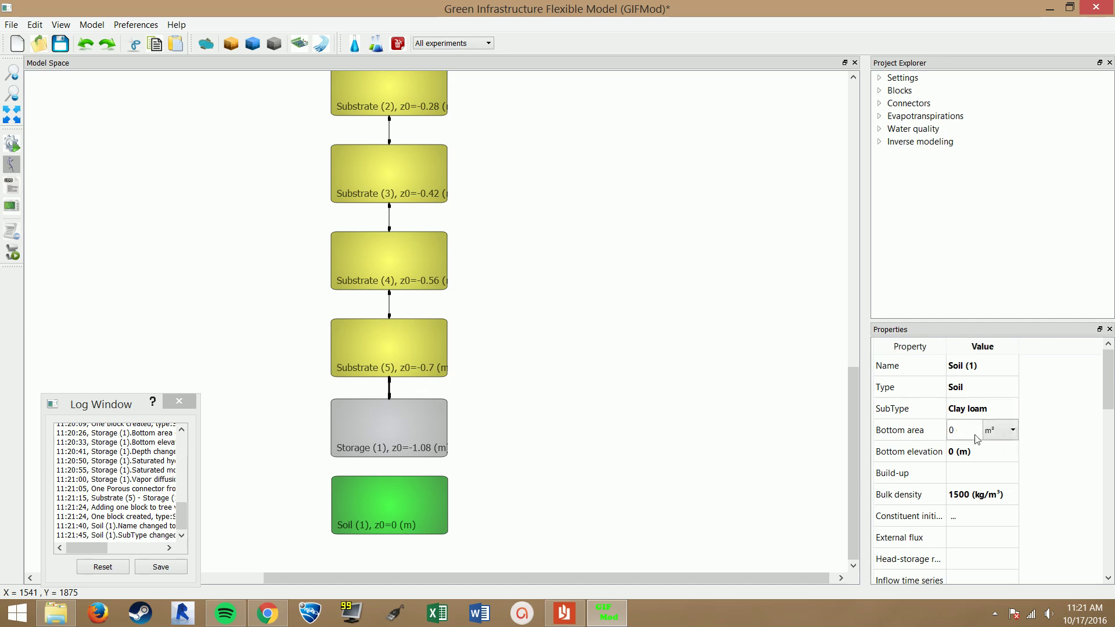
{"action": "key", "text": "BackSpace"}
{"action": "type", "text": "354.54"}
{"action": "key", "text": "Return"}
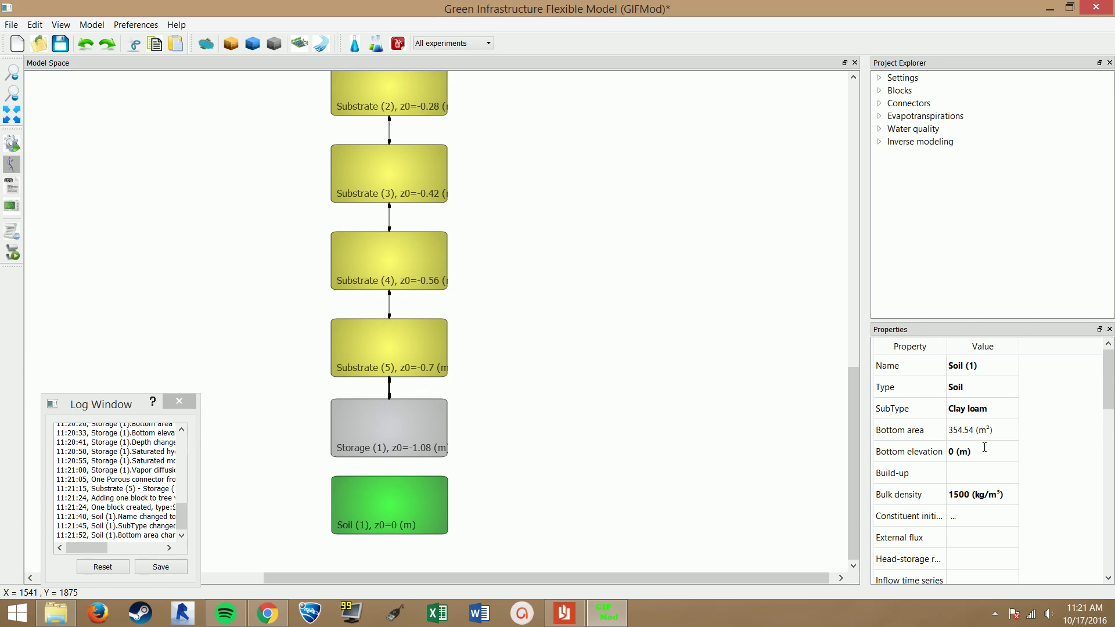
{"action": "left_click", "coordinate": [985, 452]}
{"action": "key", "text": "BackSpace"}
{"action": "type", "text": "-1.58"}
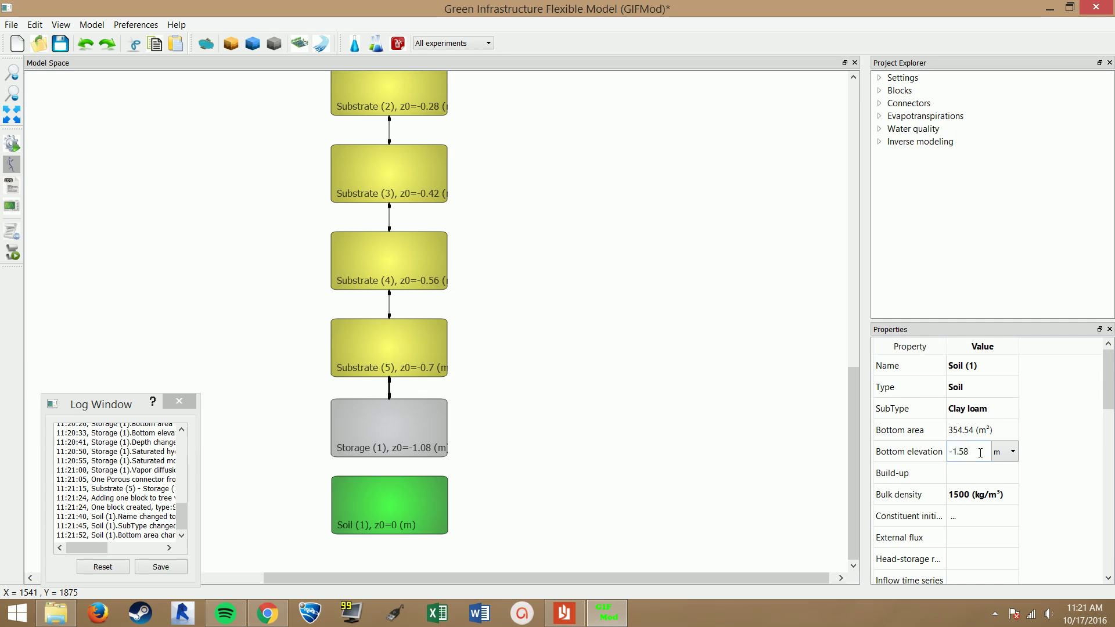
{"action": "key", "text": "Return"}
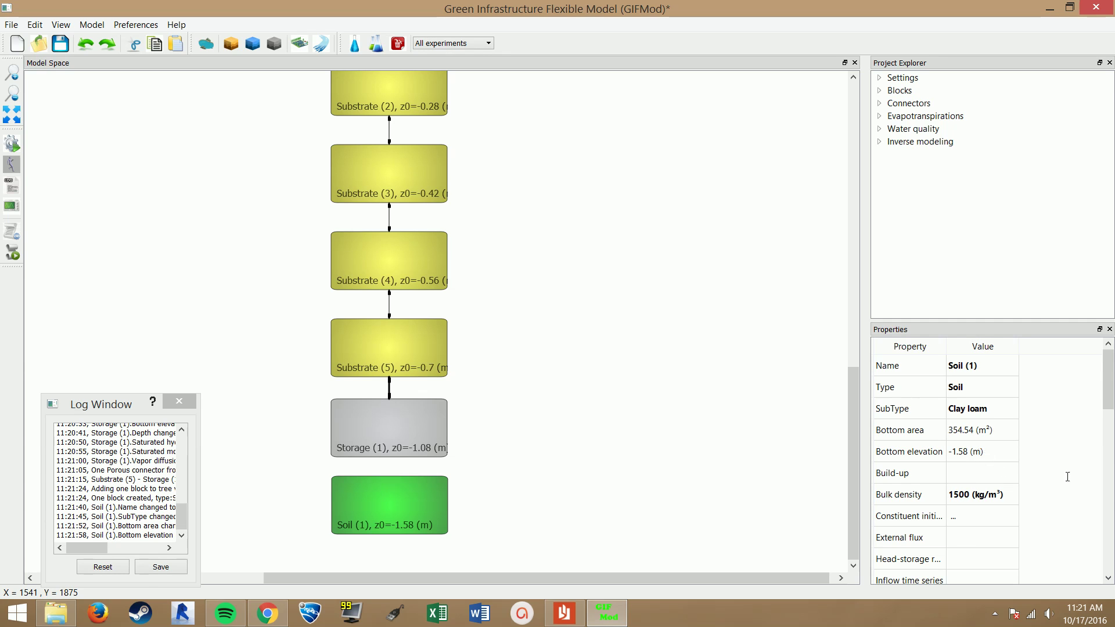
Step: Set the depth of Soil (1) to 0.5 m and its vapor diffusion to 0.001 m²/day
{"action": "scroll", "coordinate": [1083, 476], "scroll_direction": "down", "scroll_amount": 2}
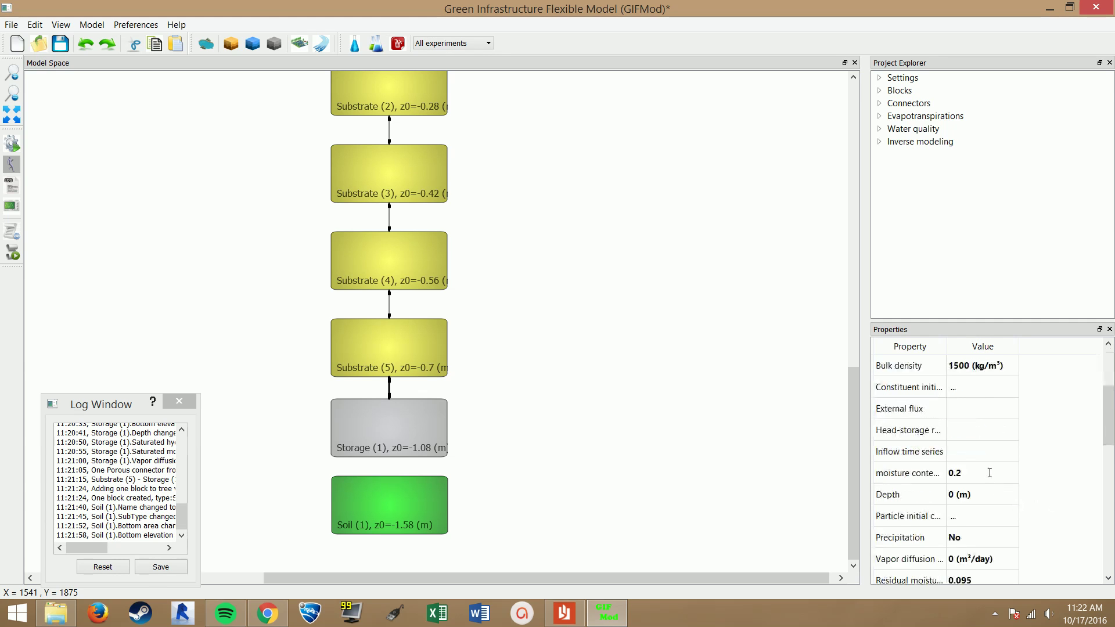
{"action": "left_click", "coordinate": [965, 495]}
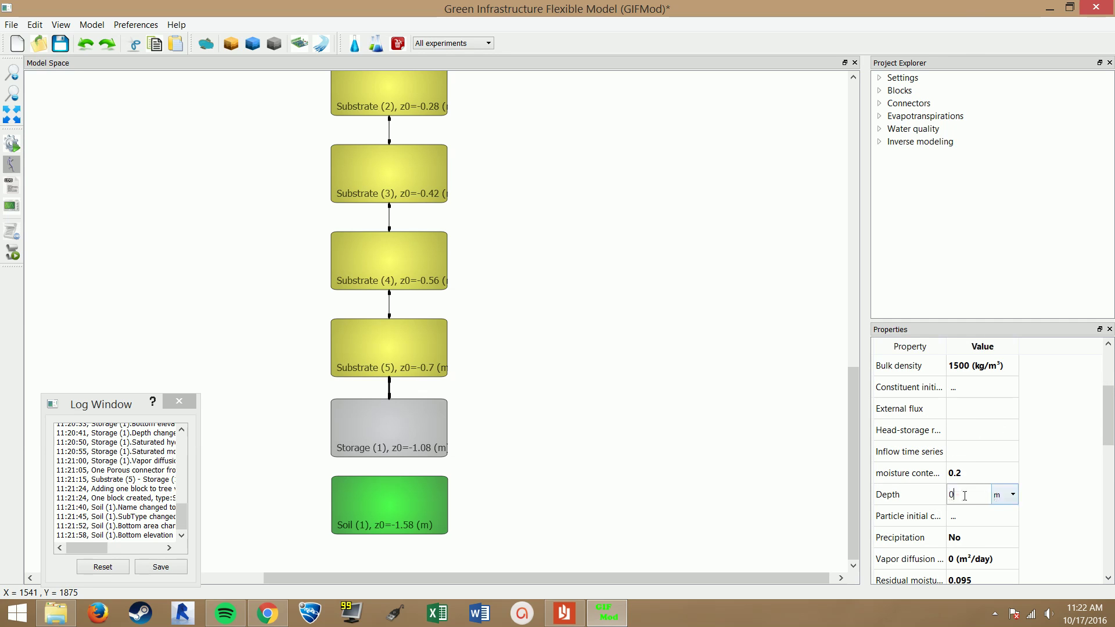
{"action": "type", "text": ".5"}
{"action": "key", "text": "Return"}
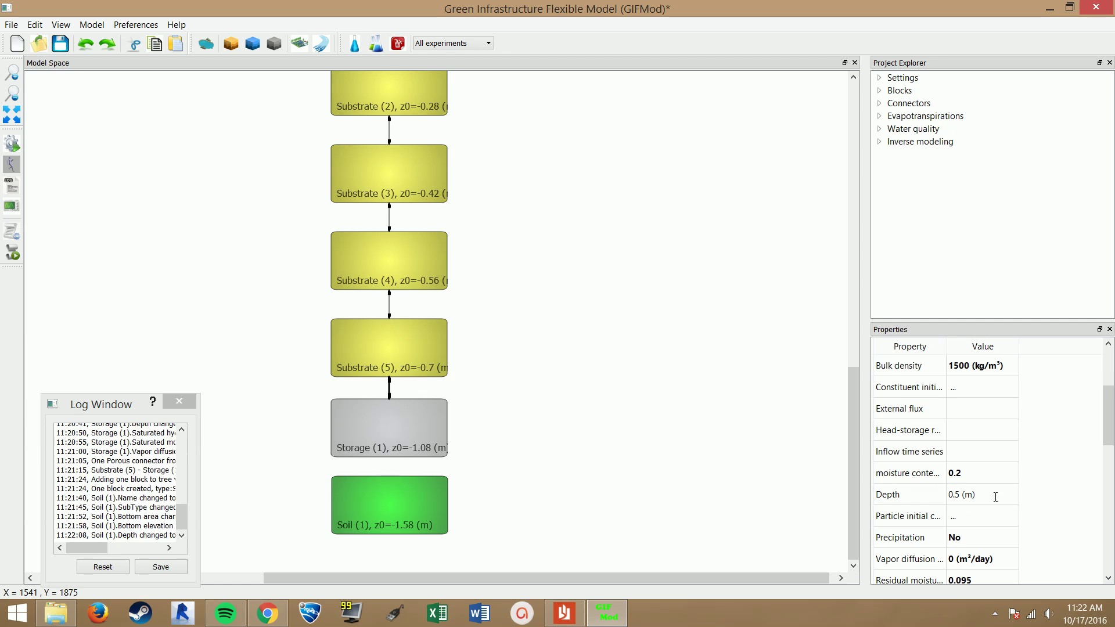
{"action": "scroll", "coordinate": [1048, 483], "scroll_direction": "down", "scroll_amount": 1}
{"action": "left_click", "coordinate": [962, 494]}
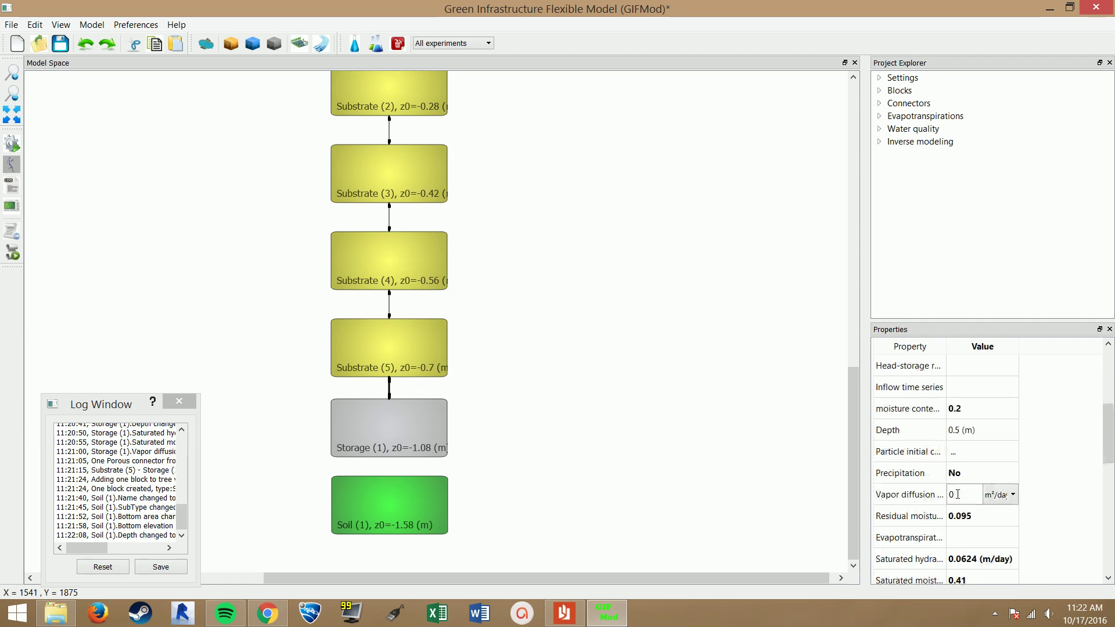
{"action": "type", "text": ".001"}
{"action": "key", "text": "Return"}
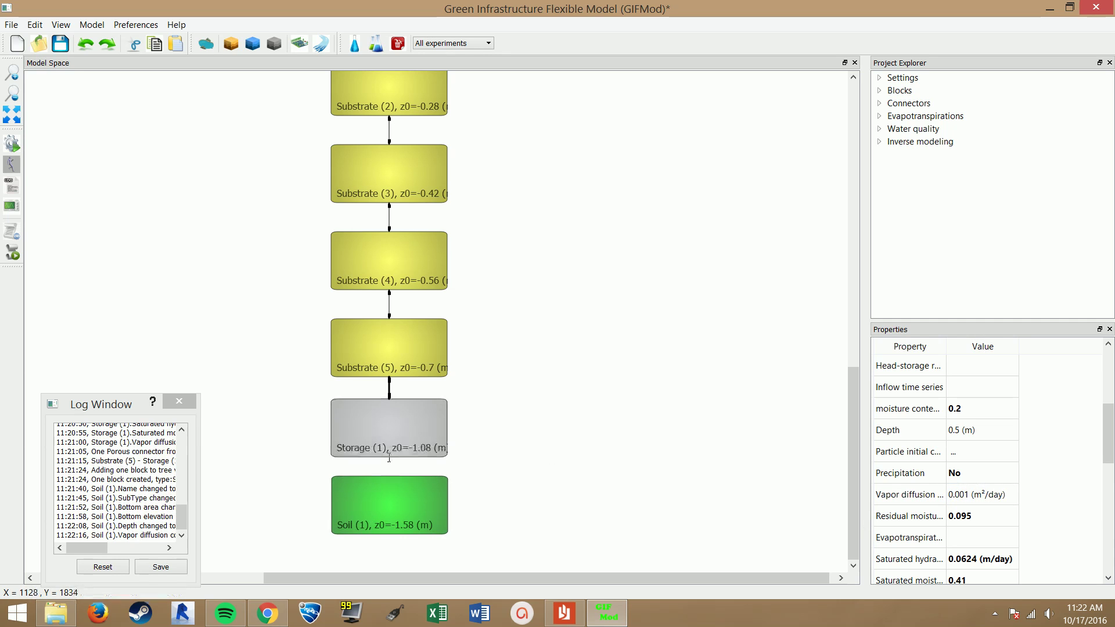
Step: Connect Storage (1) to Soil (1) and set the connector's length to 0.25 m
{"action": "left_click_drag", "start_coordinate": [389, 458], "coordinate": [392, 482]}
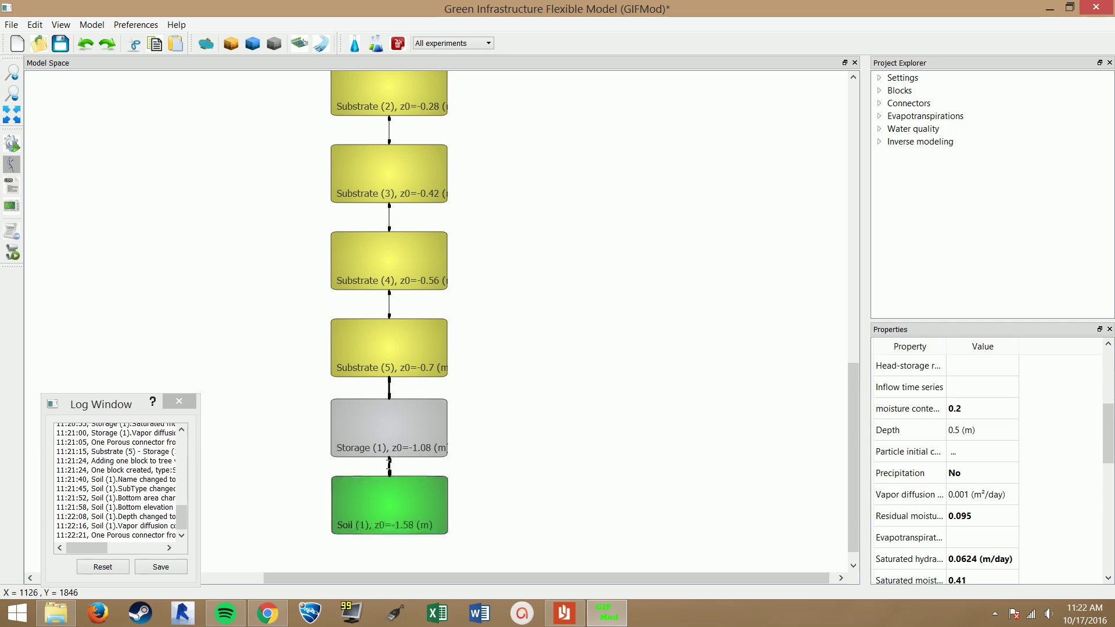
{"action": "left_click", "coordinate": [390, 463]}
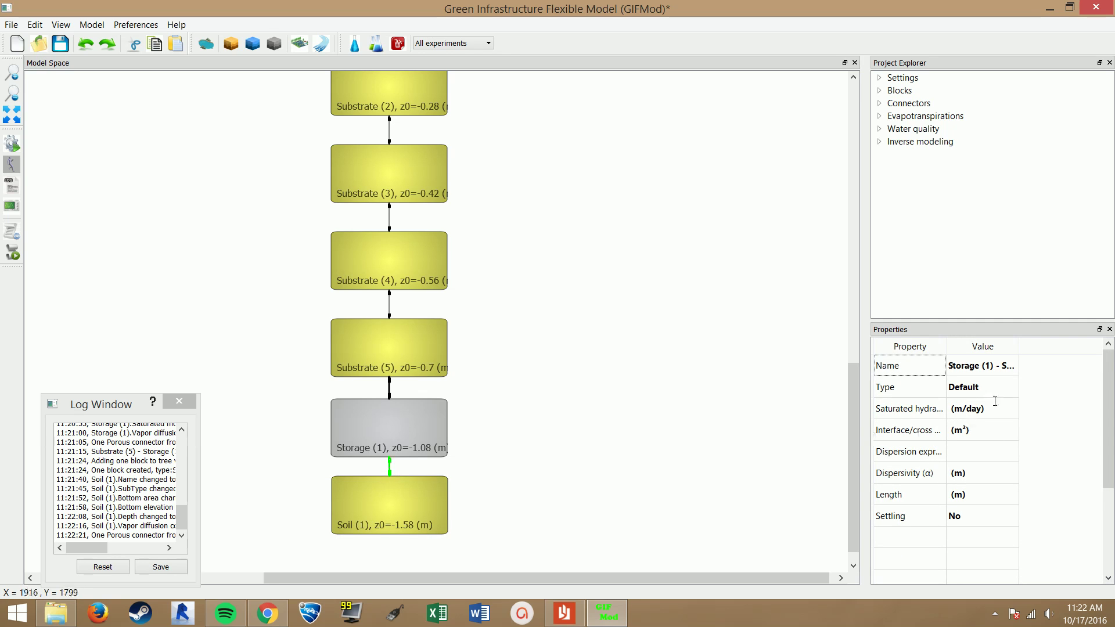
{"action": "left_click", "coordinate": [995, 493]}
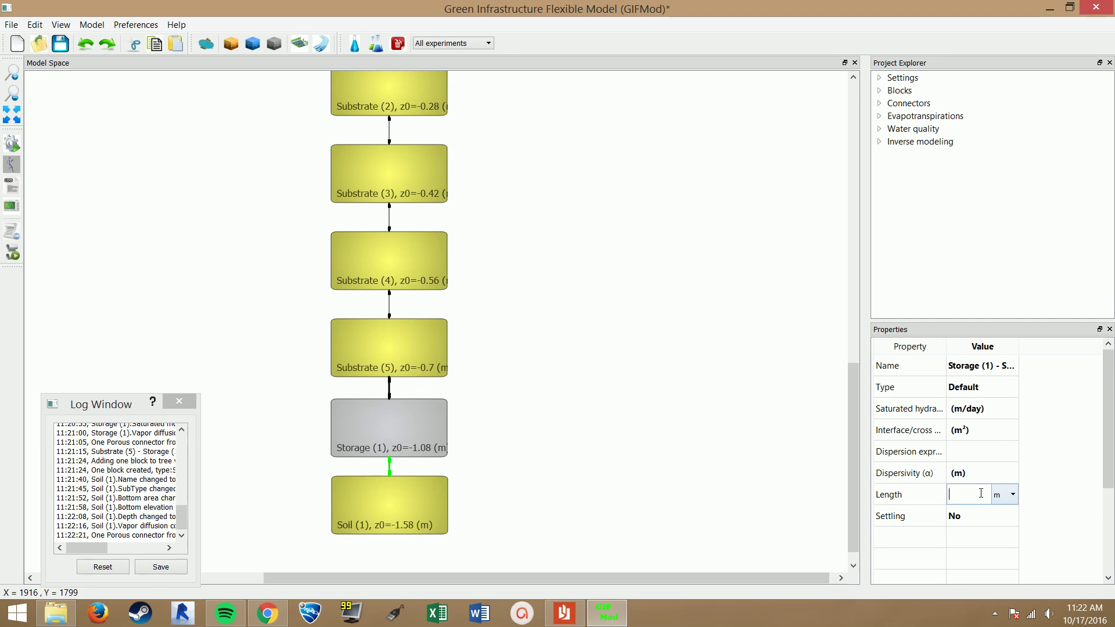
{"action": "type", "text": "0.25"}
{"action": "key", "text": "Return"}
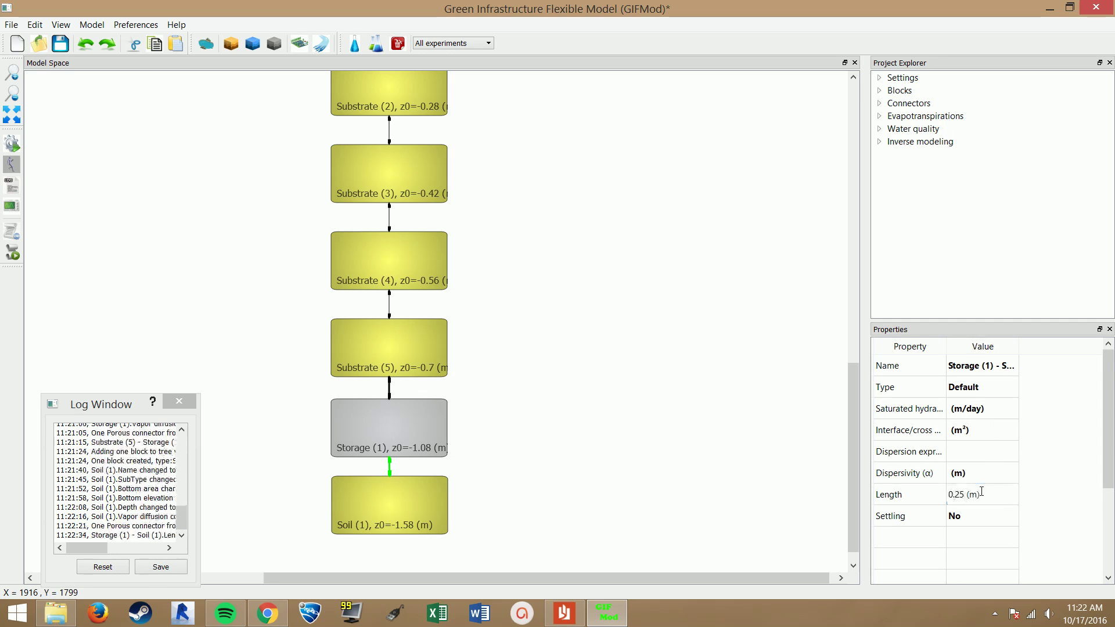
{"action": "left_click", "coordinate": [730, 473]}
Step: Make a vertical 2D array of three rows and one column from Soil (1)
{"action": "scroll", "coordinate": [443, 472], "scroll_direction": "down", "scroll_amount": 2}
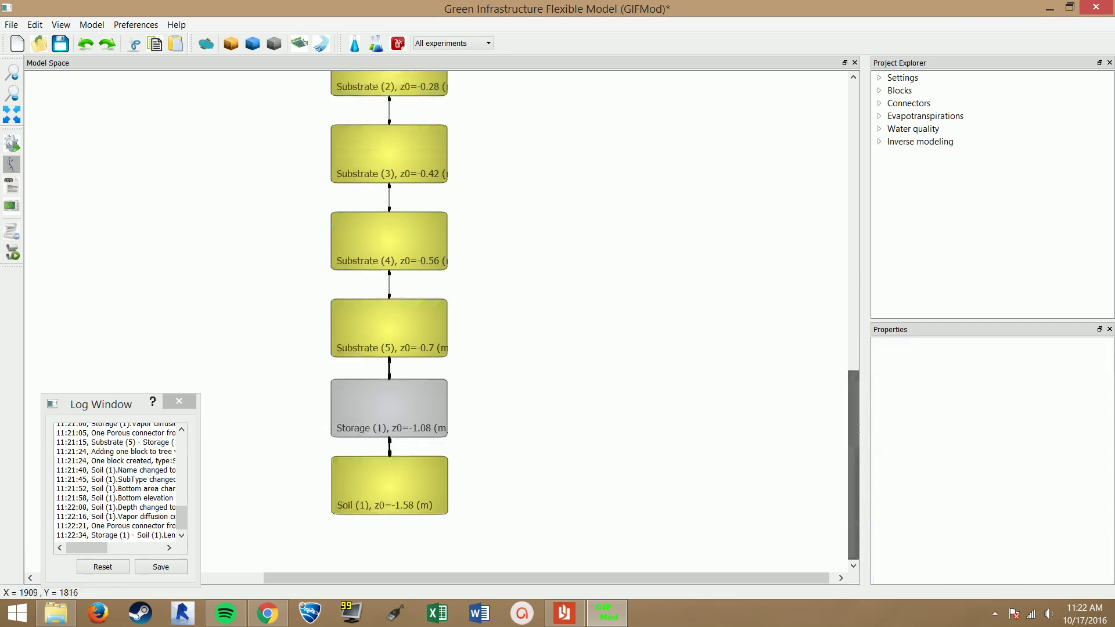
{"action": "left_click", "coordinate": [443, 471]}
{"action": "right_click", "coordinate": [413, 472]}
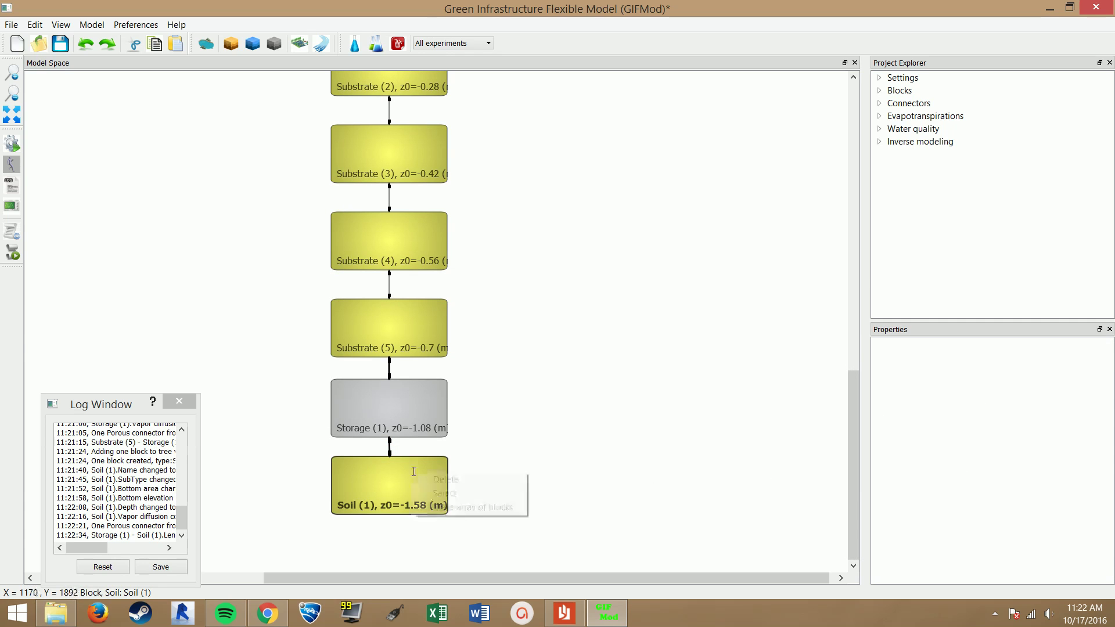
{"action": "left_click", "coordinate": [452, 507]}
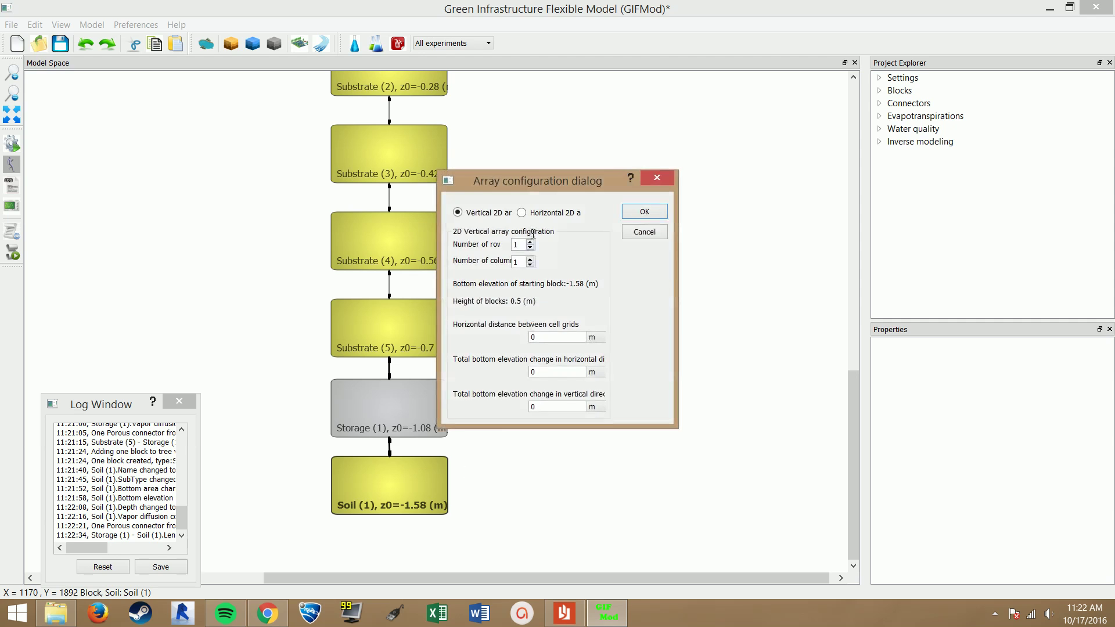
{"action": "left_click", "coordinate": [530, 242]}
{"action": "left_click", "coordinate": [530, 241]}
{"action": "left_click", "coordinate": [638, 209]}
{"action": "left_click_drag", "start_coordinate": [853, 369], "coordinate": [851, 422]}
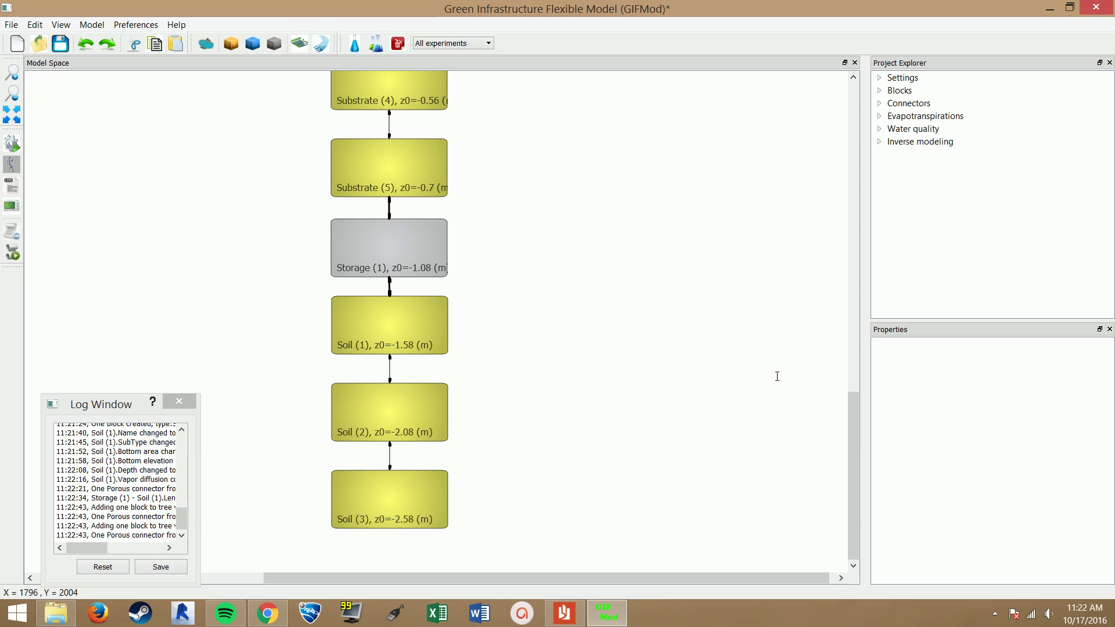
Step: Add a Darcy block and place it directly below Soil (3)
{"action": "left_click", "coordinate": [273, 43]}
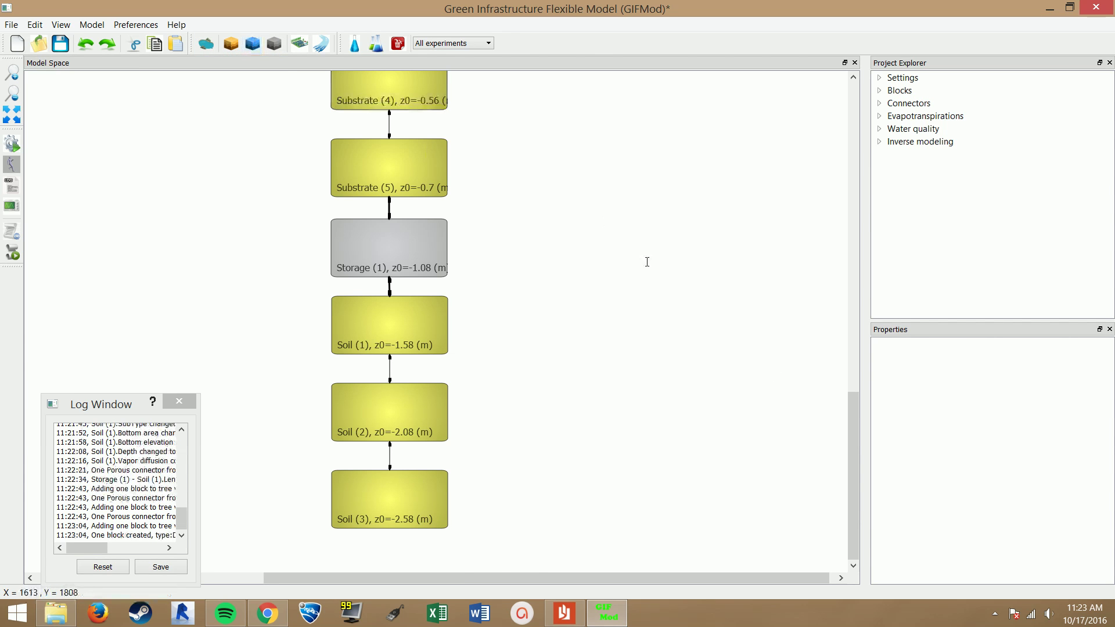
{"action": "scroll", "coordinate": [608, 241], "scroll_direction": "up", "scroll_amount": 3}
{"action": "scroll", "coordinate": [607, 241], "scroll_direction": "down", "scroll_amount": 5}
{"action": "left_click_drag", "start_coordinate": [534, 238], "coordinate": [498, 579]}
{"action": "left_click_drag", "start_coordinate": [853, 405], "coordinate": [858, 440]}
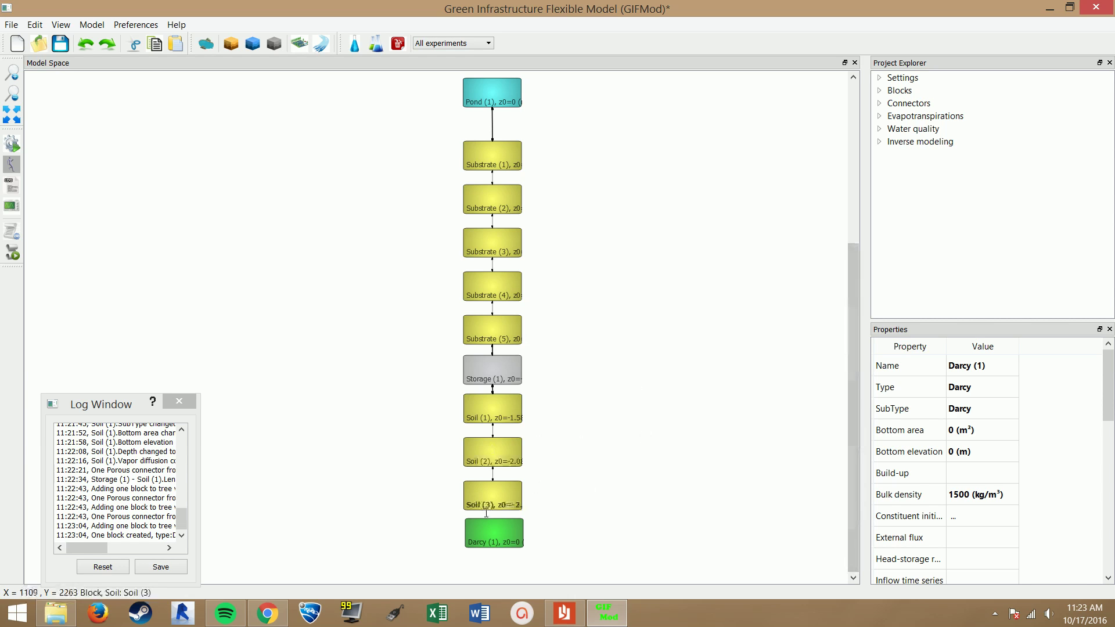
Step: Rename the Darcy block as GW and set its bottom area to 354.54 m²
{"action": "double_click", "coordinate": [996, 366]}
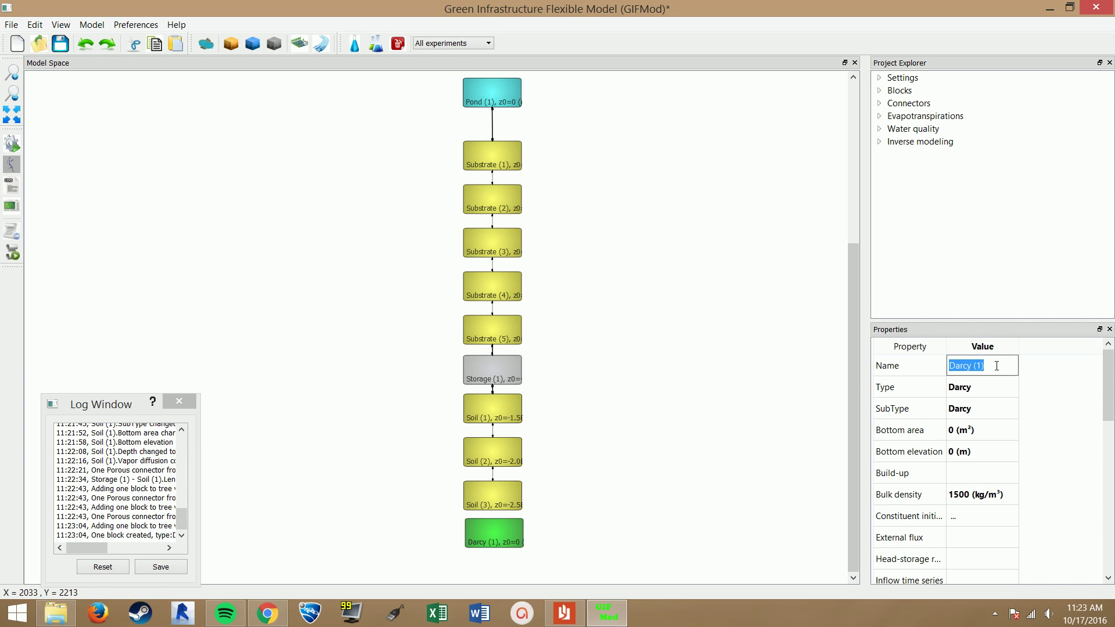
{"action": "type", "text": "GW"}
{"action": "key", "text": "Return"}
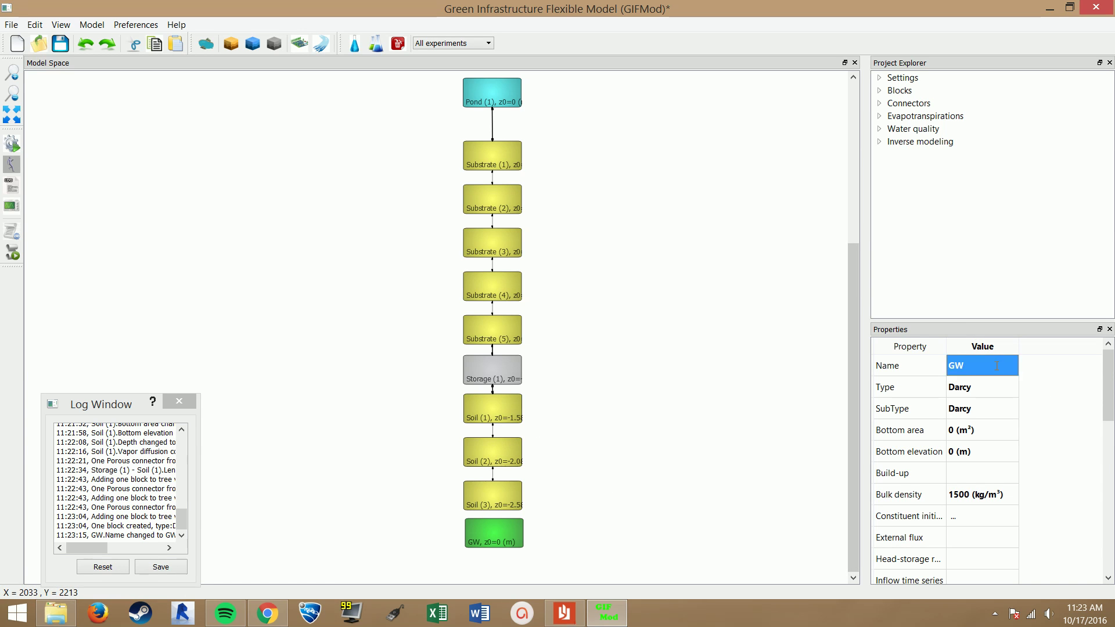
{"action": "double_click", "coordinate": [981, 430]}
{"action": "key", "text": "BackSpace"}
{"action": "type", "text": "354.54"}
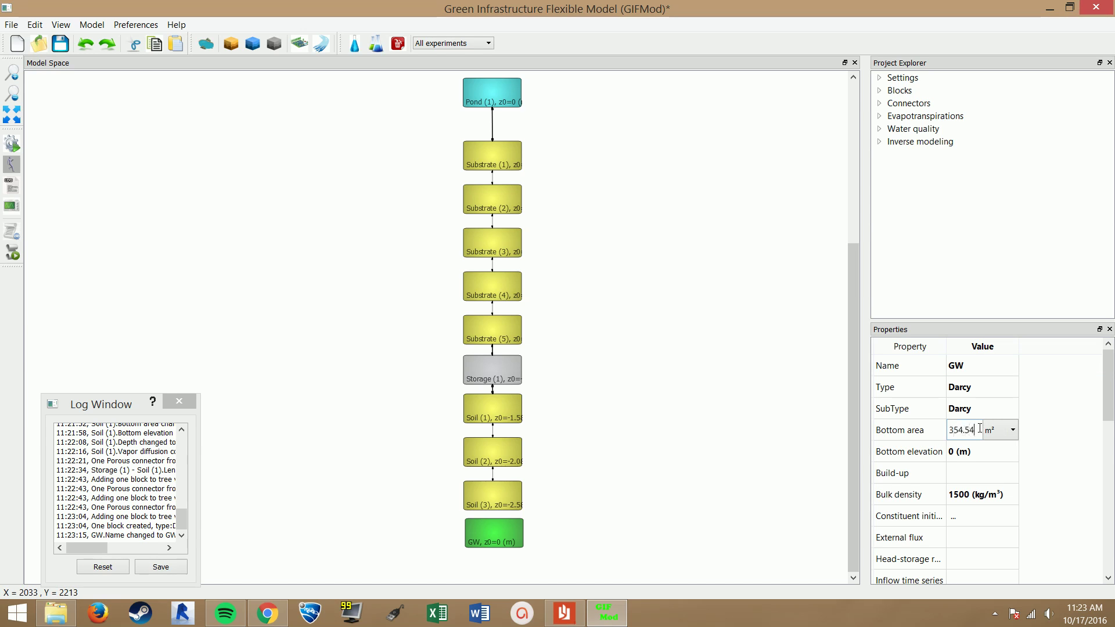
{"action": "key", "text": "Return"}
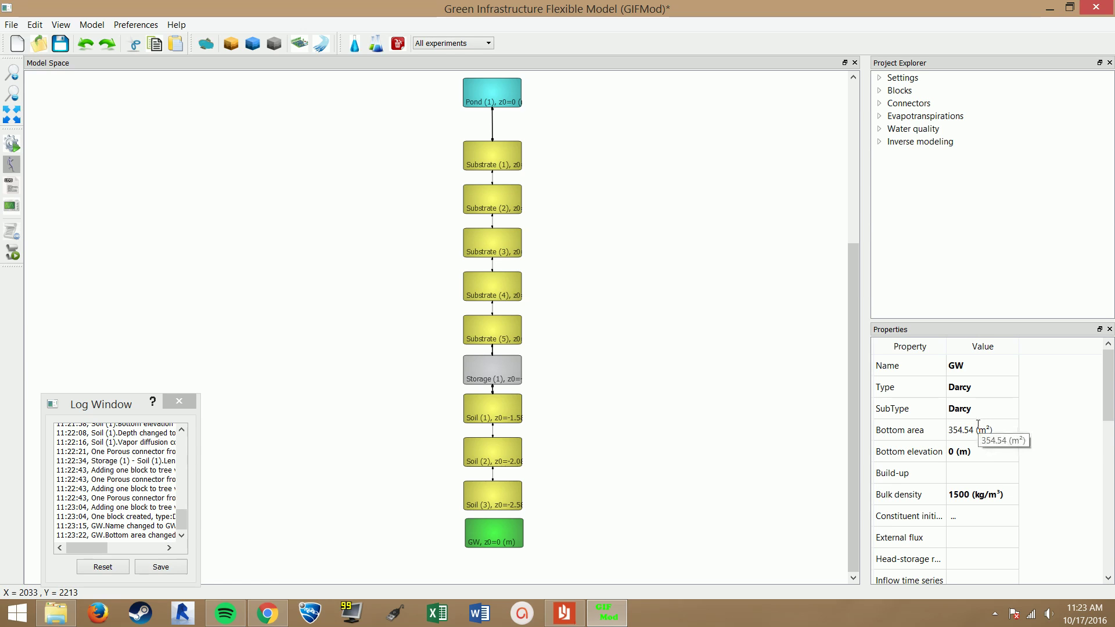
Step: Set the GW block's bottom elevation to -3.58 m and its depth to 1 m
{"action": "double_click", "coordinate": [970, 451]}
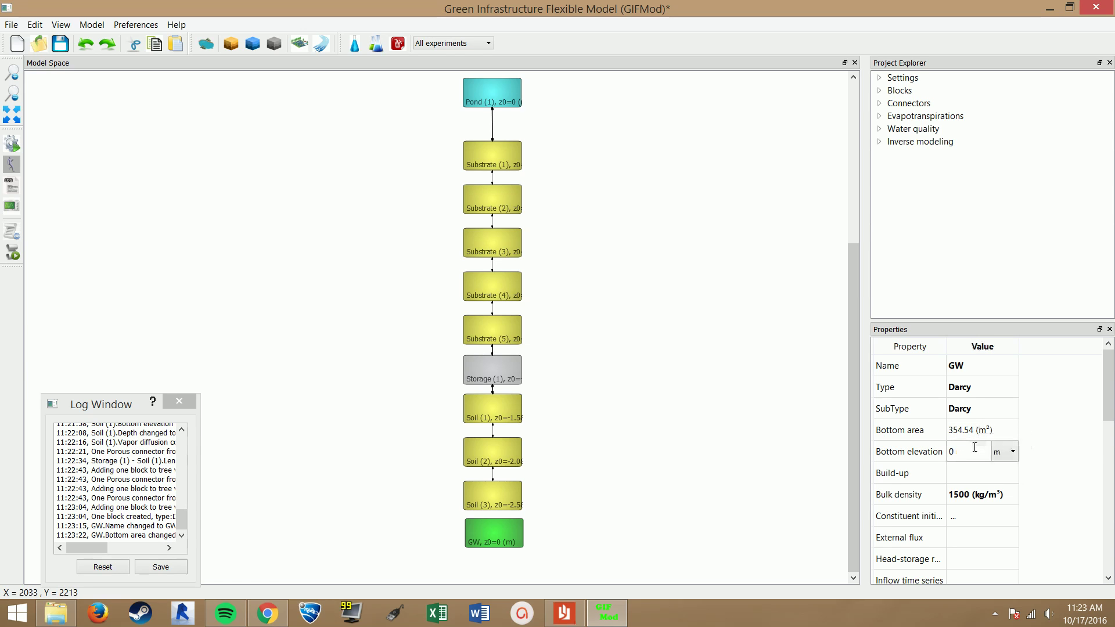
{"action": "key", "text": "BackSpace"}
{"action": "type", "text": "-3.58"}
{"action": "key", "text": "Return"}
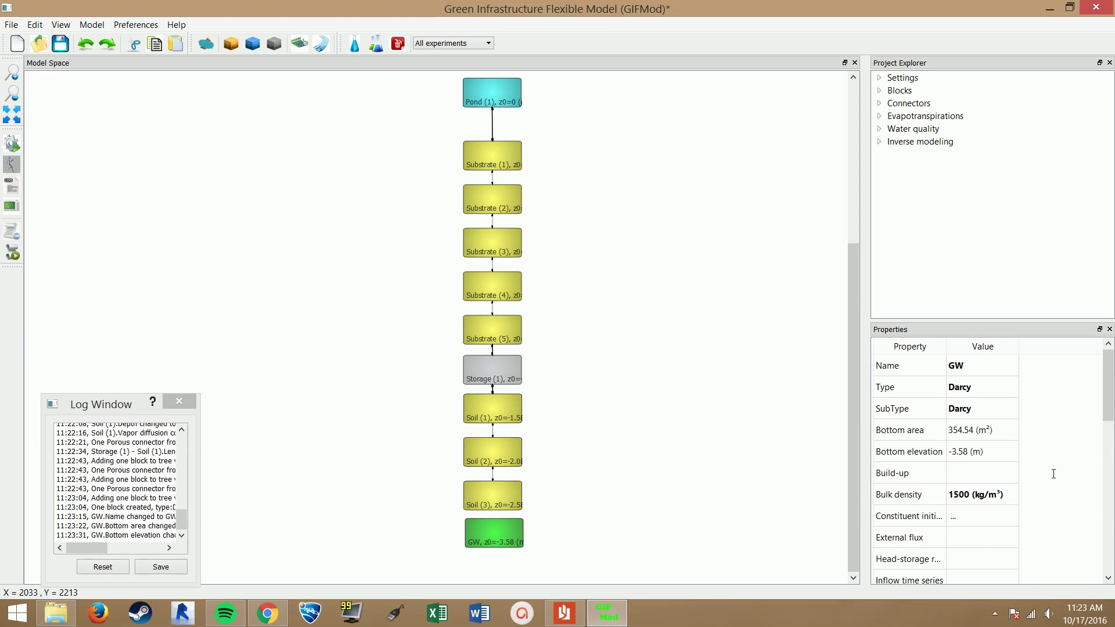
{"action": "scroll", "coordinate": [929, 473], "scroll_direction": "down", "scroll_amount": 1}
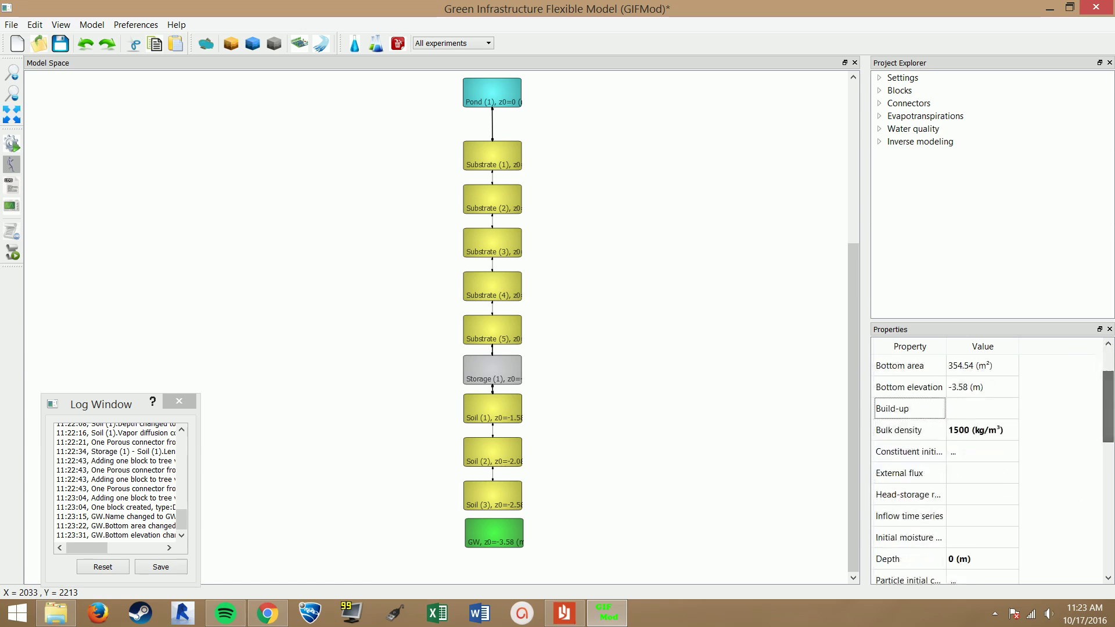
{"action": "left_click", "coordinate": [965, 558]}
{"action": "key", "text": "BackSpace"}
{"action": "type", "text": "1"}
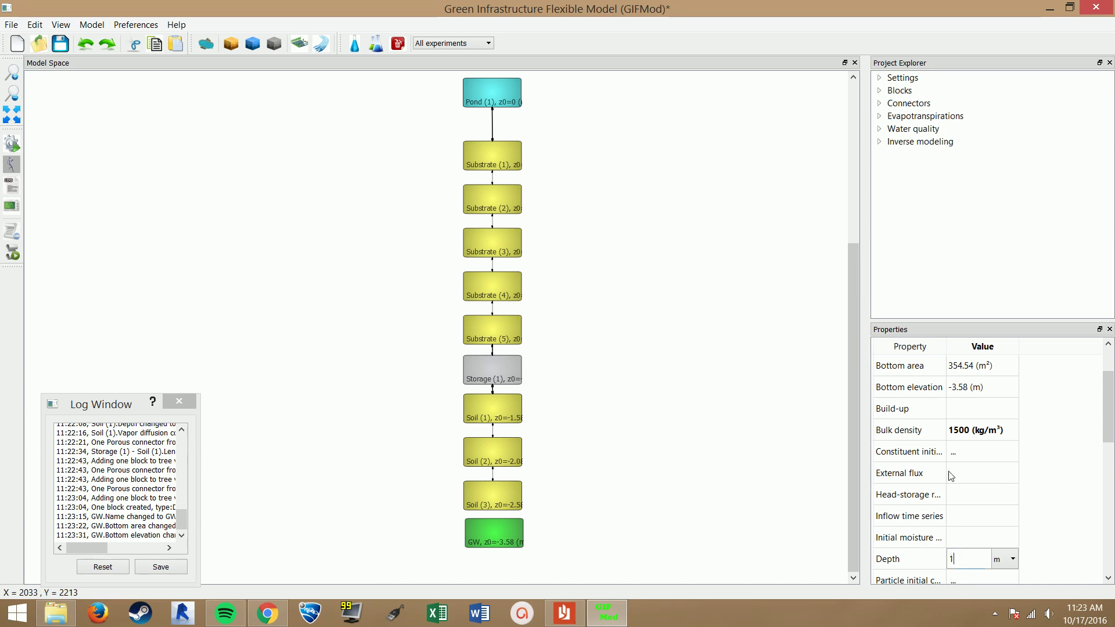
{"action": "key", "text": "Return"}
Step: Set the GW block's head-storage relationship to -2.58 and its vapor diffusion coefficient to 0.001 m²/day
{"action": "scroll", "coordinate": [952, 471], "scroll_direction": "down", "scroll_amount": 1}
{"action": "left_click_drag", "start_coordinate": [1108, 421], "coordinate": [1109, 456]}
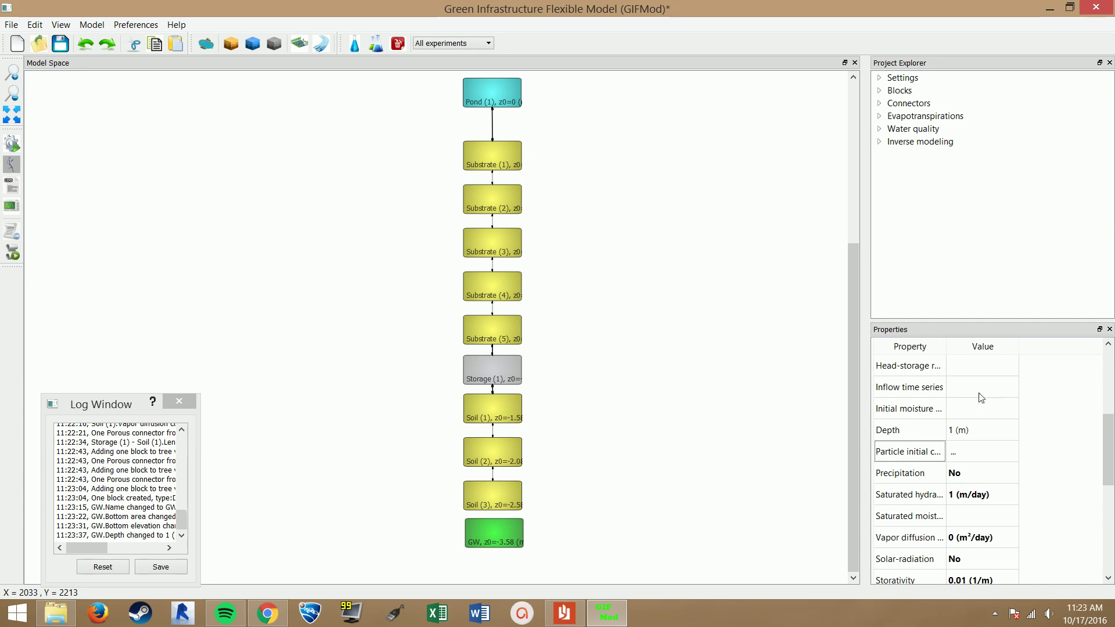
{"action": "left_click", "coordinate": [964, 365]}
{"action": "left_click_drag", "start_coordinate": [946, 347], "coordinate": [989, 344]}
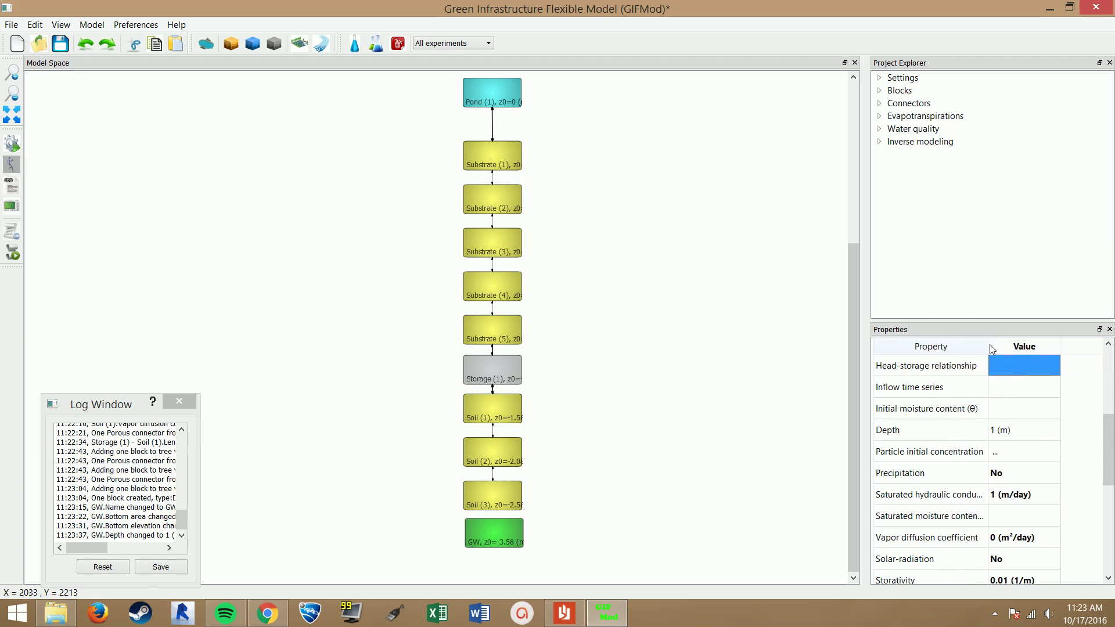
{"action": "left_click", "coordinate": [1018, 367]}
{"action": "type", "text": "-2.58"}
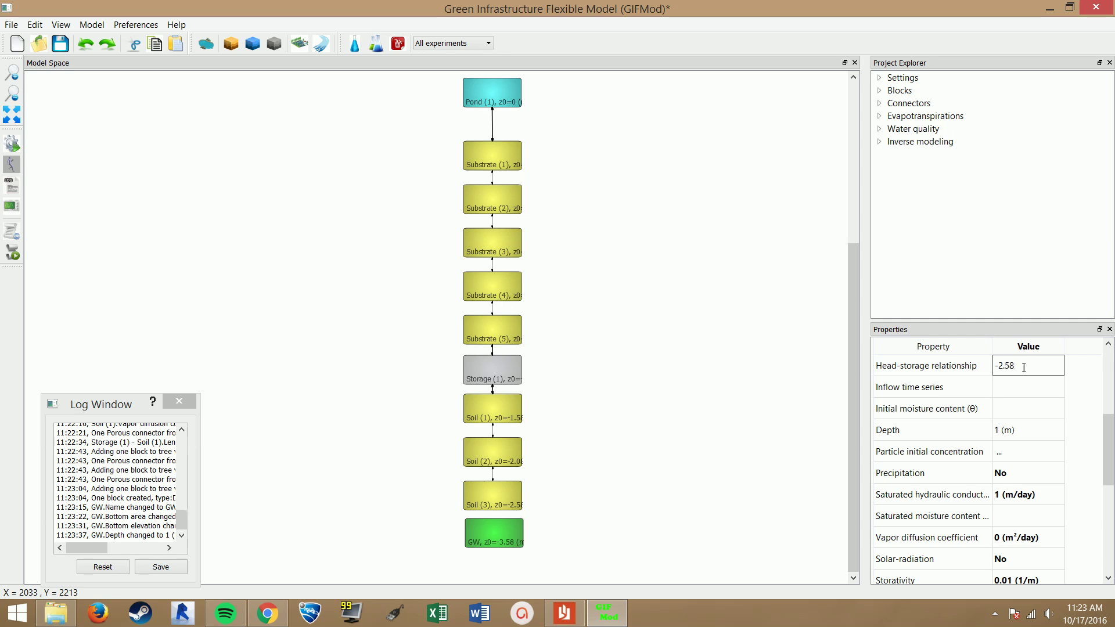
{"action": "key", "text": "Return"}
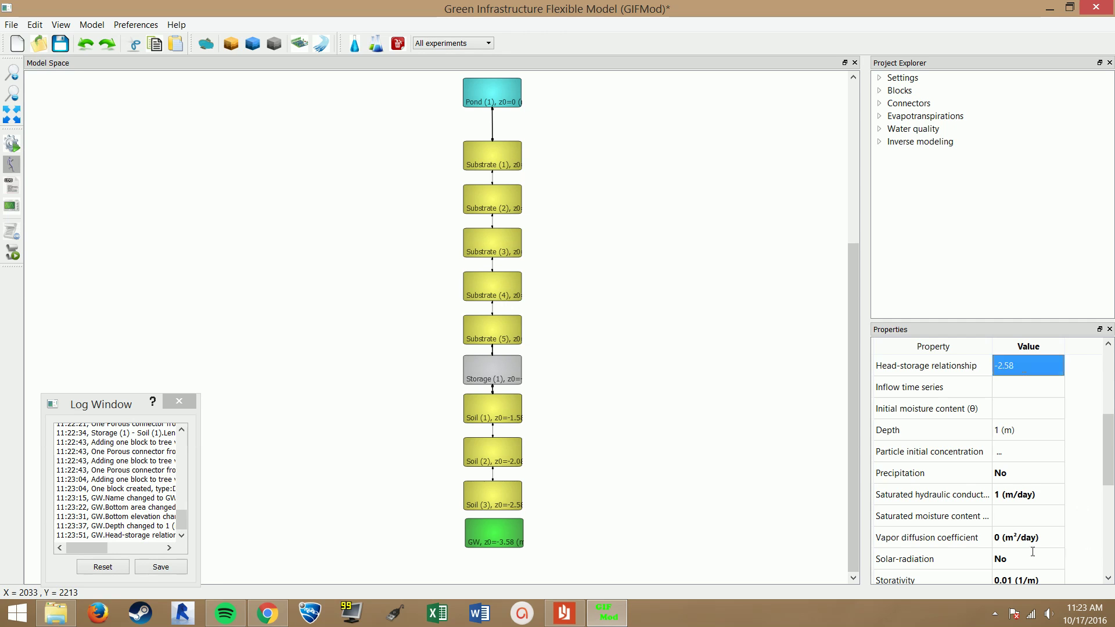
{"action": "double_click", "coordinate": [1027, 537]}
{"action": "type", "text": "001"}
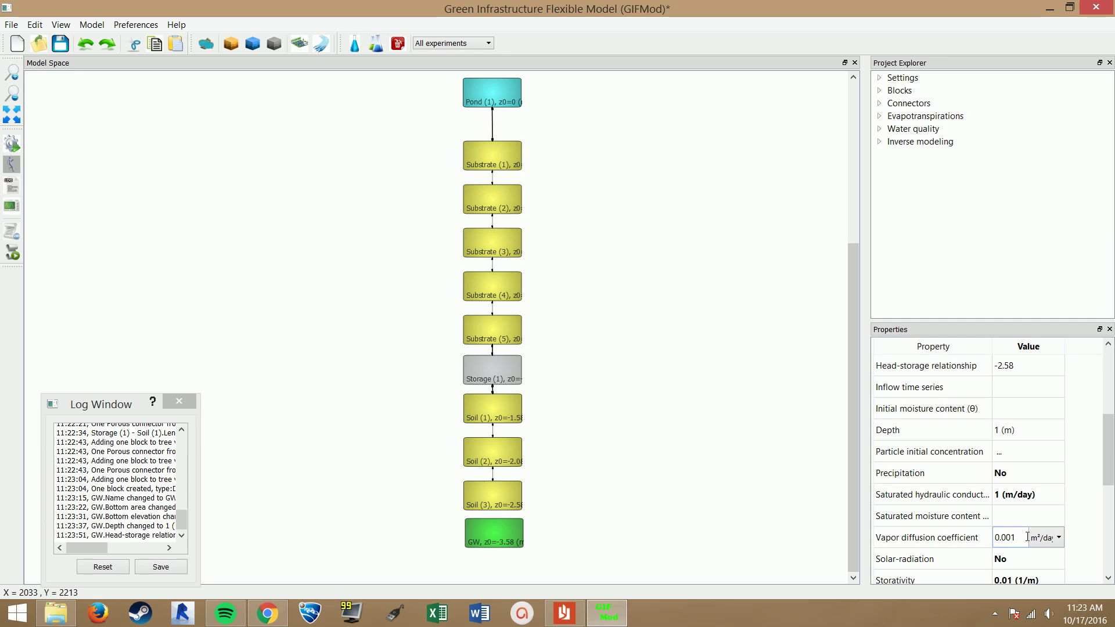
{"action": "key", "text": "Return"}
Step: Set both the saturated and the initial moisture content of the GW block to 0.35
{"action": "left_click", "coordinate": [1010, 514]}
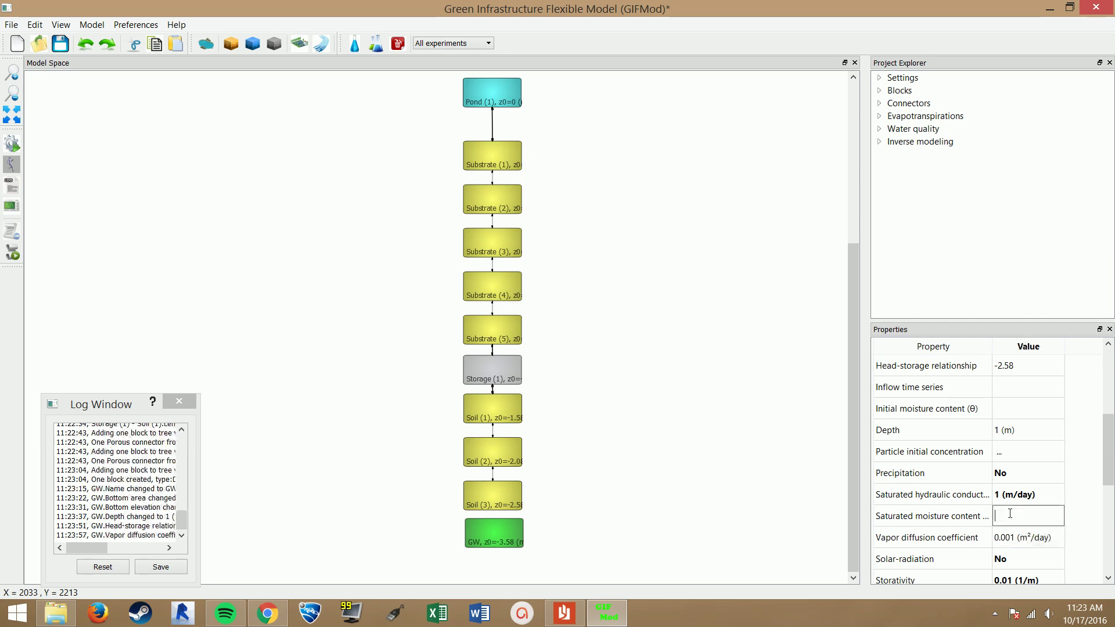
{"action": "type", "text": "0.35"}
{"action": "key", "text": "Return"}
{"action": "left_click", "coordinate": [1026, 401]}
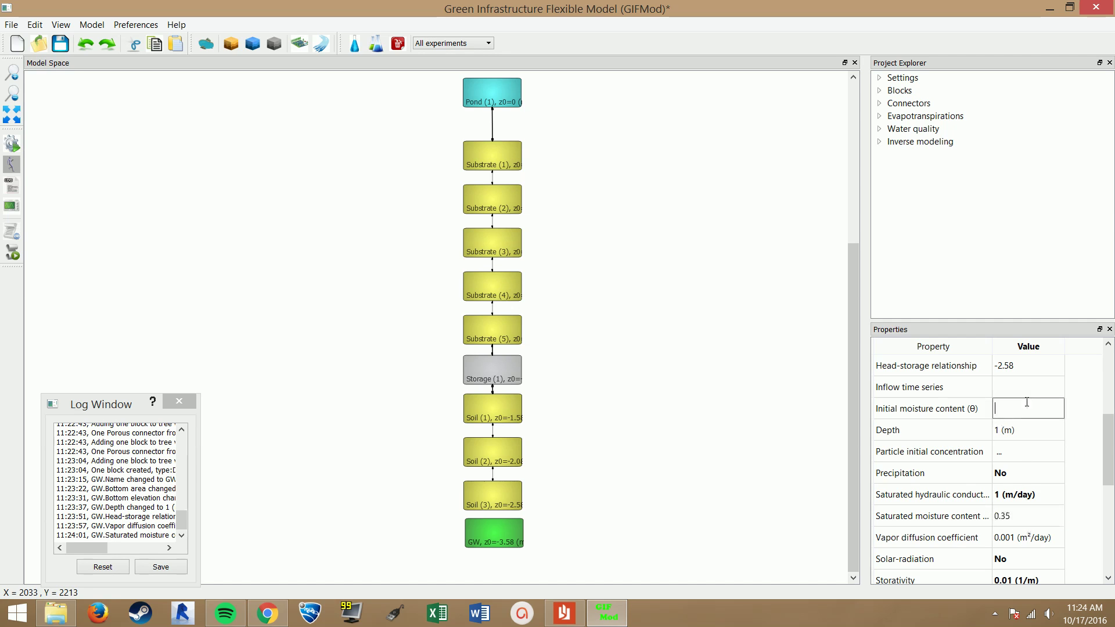
{"action": "type", "text": "0.35"}
{"action": "key", "text": "Return"}
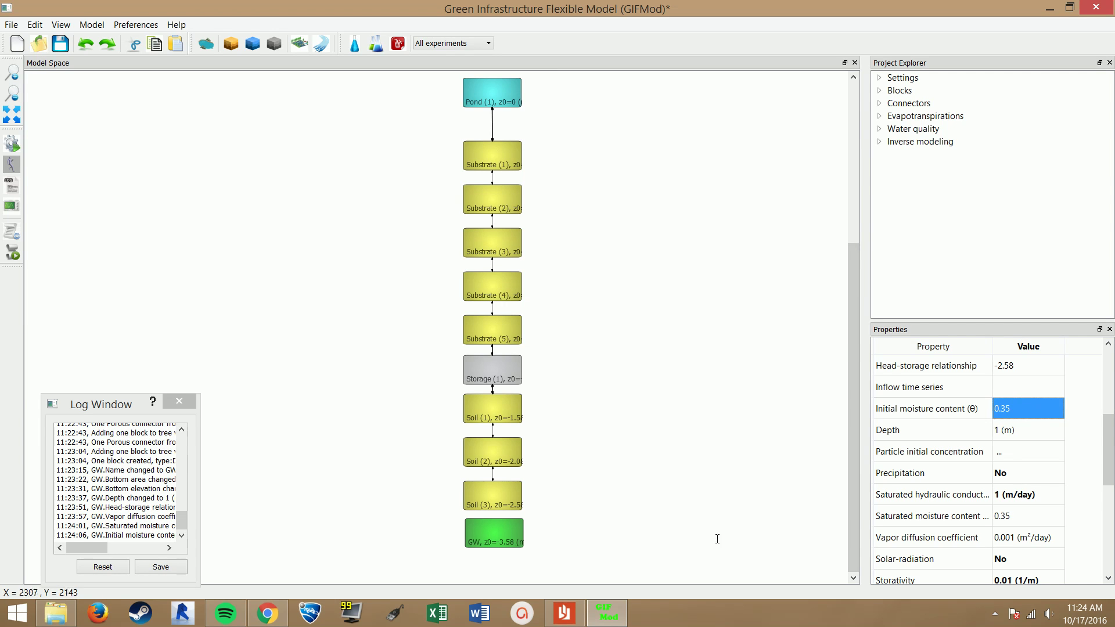
Step: Connect Soil (3) to the GW block and move GW farther below Soil (3) to widen the gap
{"action": "scroll", "coordinate": [495, 521], "scroll_direction": "up", "scroll_amount": 2}
{"action": "scroll", "coordinate": [494, 521], "scroll_direction": "up", "scroll_amount": 2}
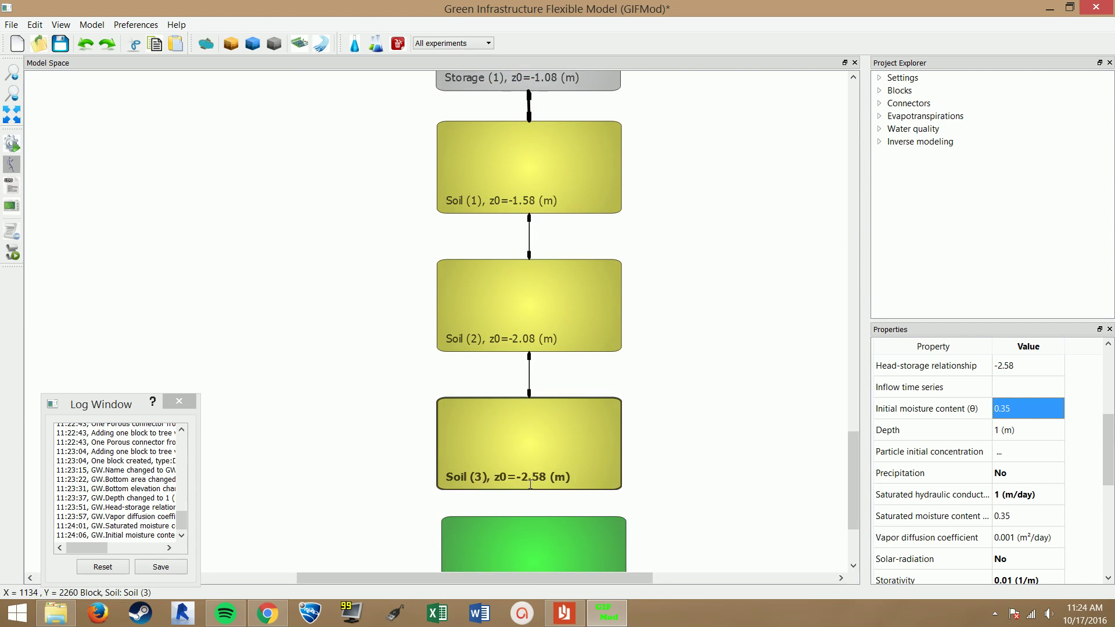
{"action": "left_click_drag", "start_coordinate": [529, 491], "coordinate": [531, 525]}
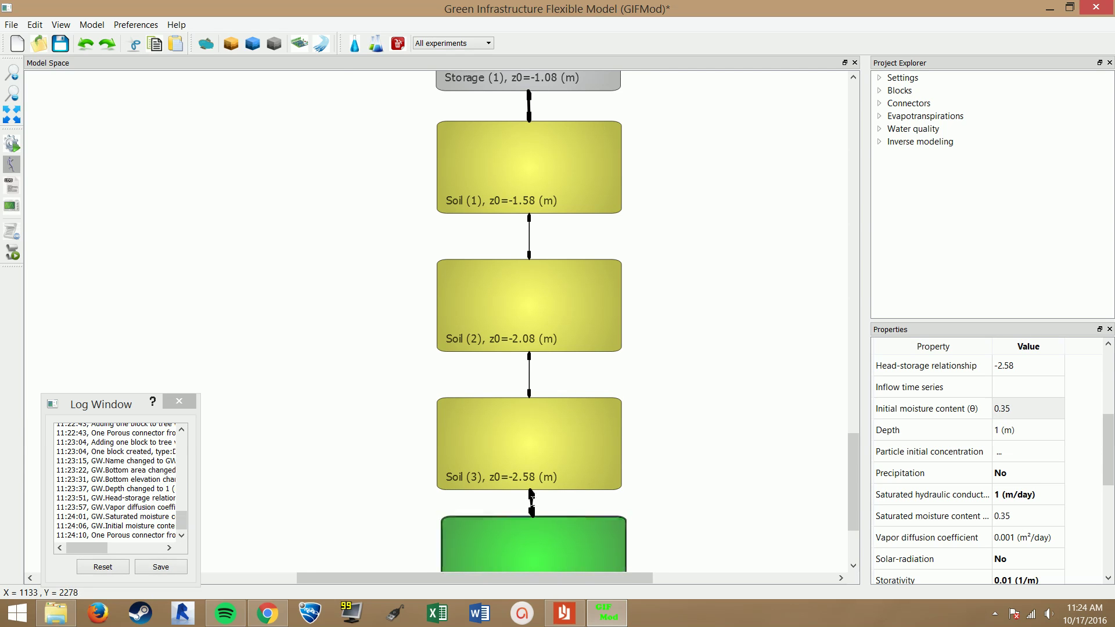
{"action": "scroll", "coordinate": [531, 499], "scroll_direction": "up", "scroll_amount": 1}
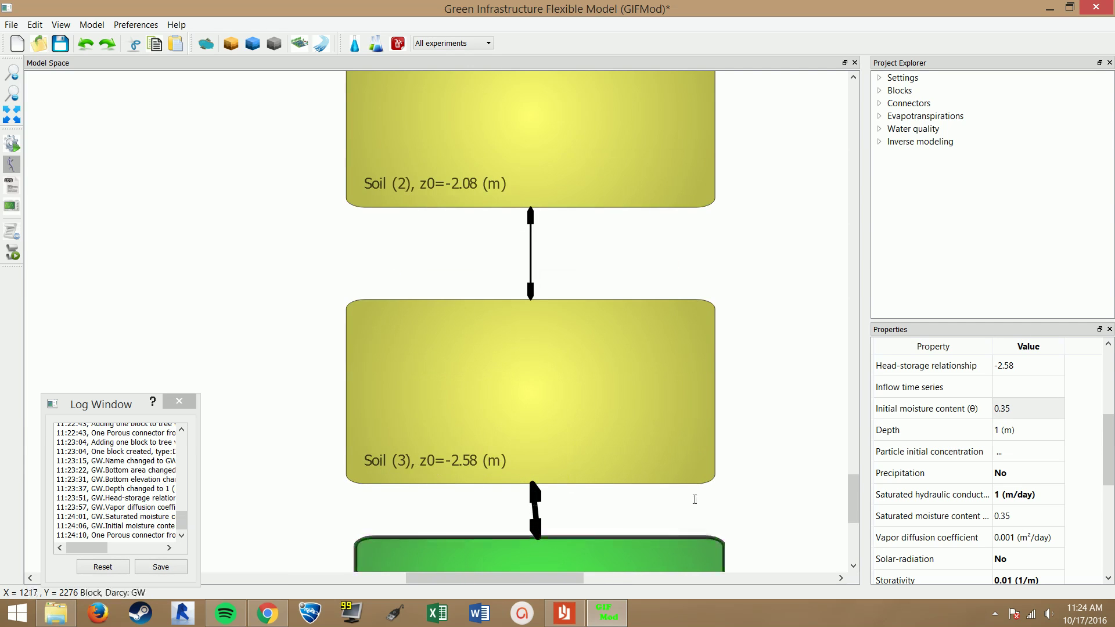
{"action": "scroll", "coordinate": [695, 499], "scroll_direction": "down", "scroll_amount": 3}
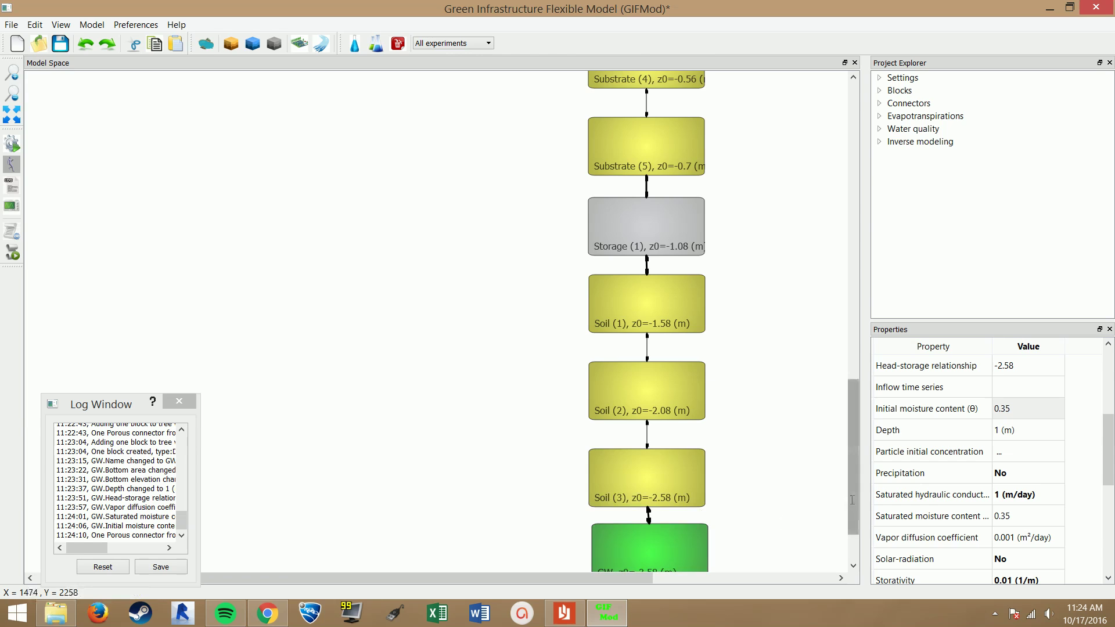
{"action": "scroll", "coordinate": [853, 465], "scroll_direction": "down", "scroll_amount": 2}
{"action": "left_click_drag", "start_coordinate": [643, 474], "coordinate": [644, 519]}
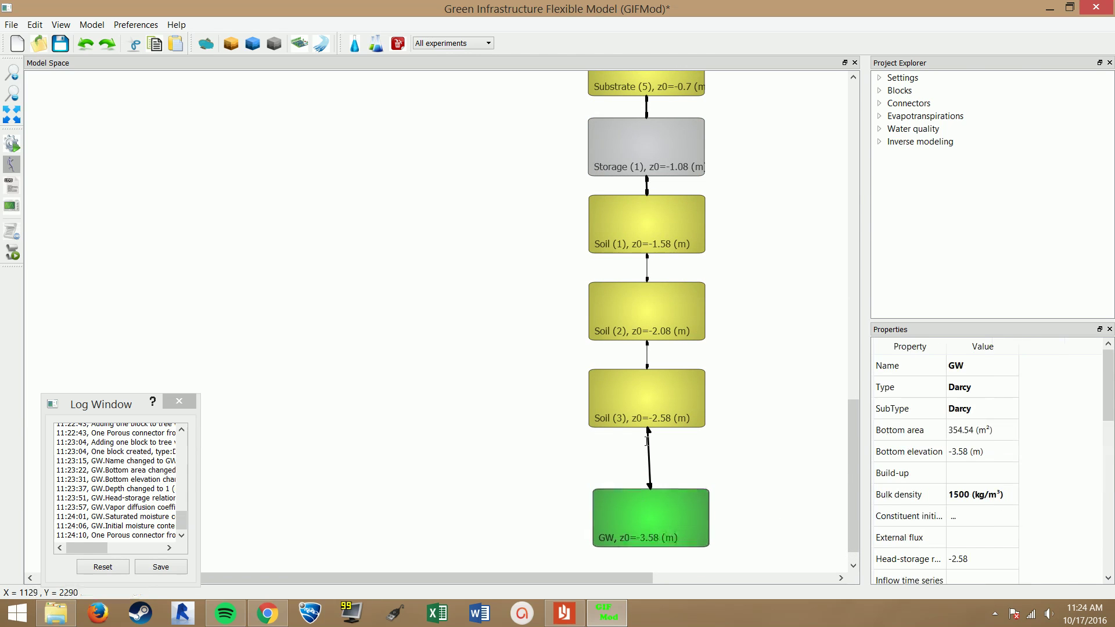
Step: Set the length of the connector between Soil (3) and GW to 0.25 m
{"action": "left_click", "coordinate": [650, 449]}
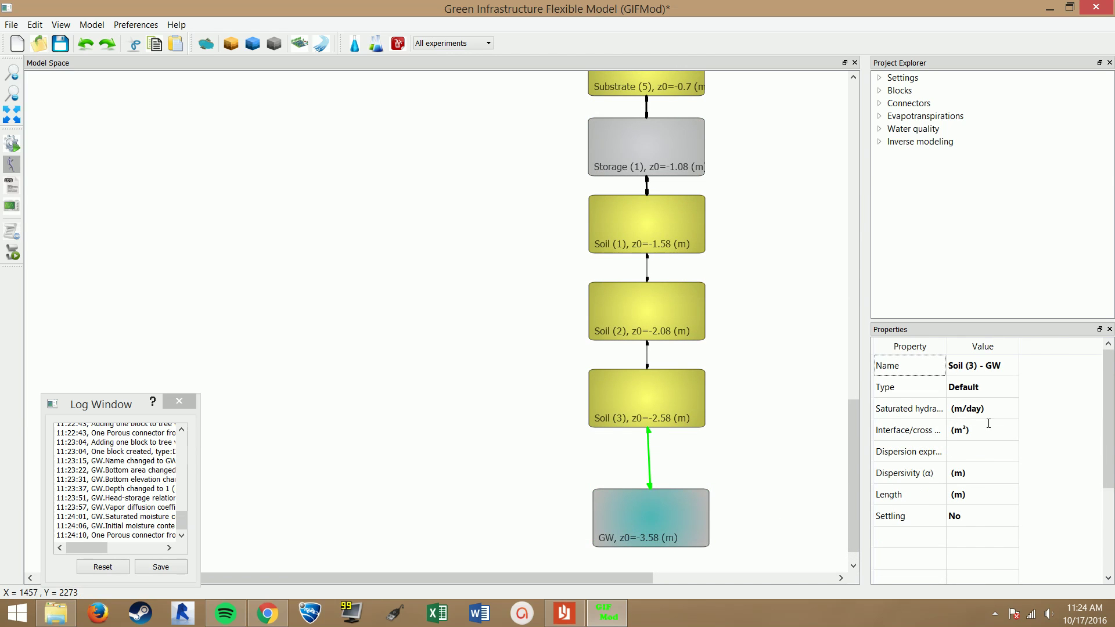
{"action": "left_click", "coordinate": [981, 486]}
{"action": "type", "text": "0"}
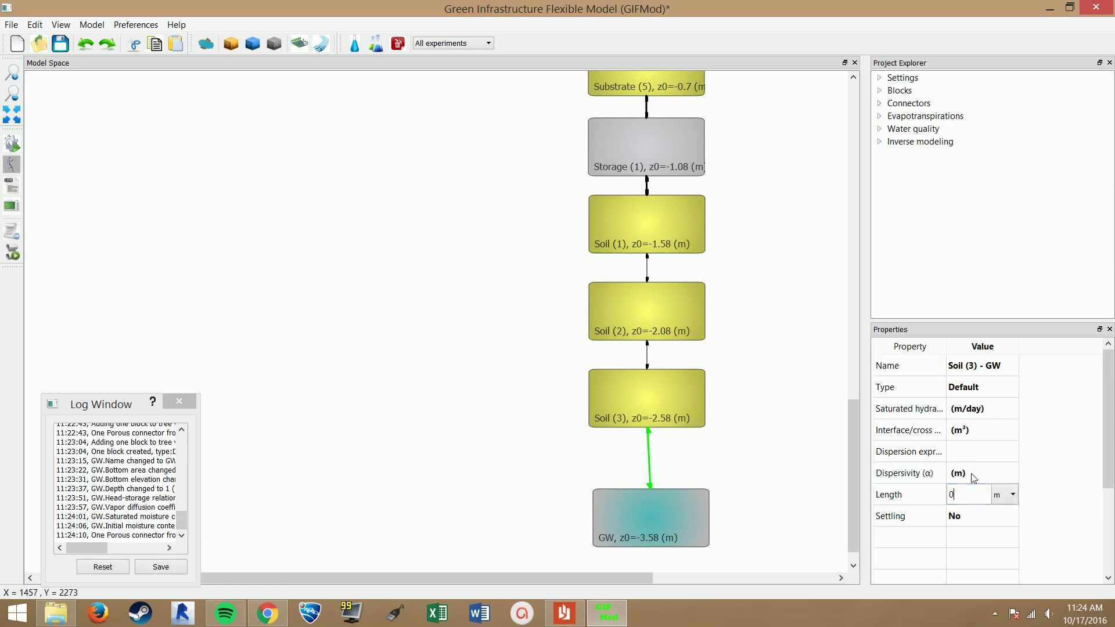
{"action": "type", "text": ".25"}
{"action": "key", "text": "Return"}
{"action": "left_click_drag", "start_coordinate": [555, 575], "coordinate": [596, 573]}
{"action": "scroll", "coordinate": [609, 330], "scroll_direction": "down", "scroll_amount": 3}
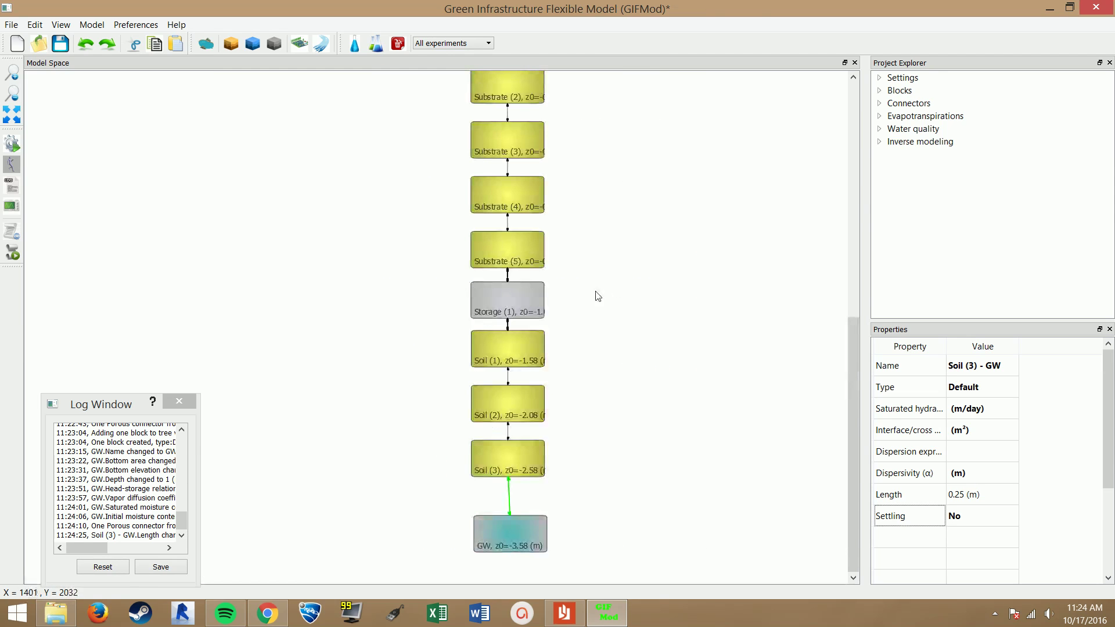
{"action": "scroll", "coordinate": [632, 169], "scroll_direction": "down", "scroll_amount": 2}
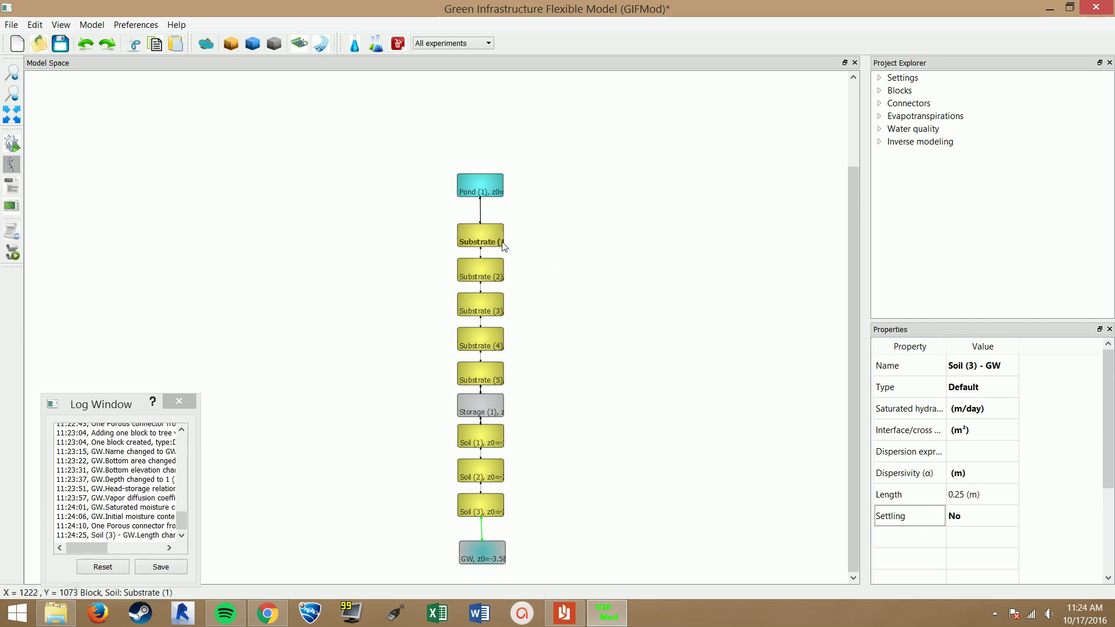
Step: Add a new pond block beside the substrate column, clear of the other blocks, and name it Receiving Water
{"action": "left_click", "coordinate": [207, 43]}
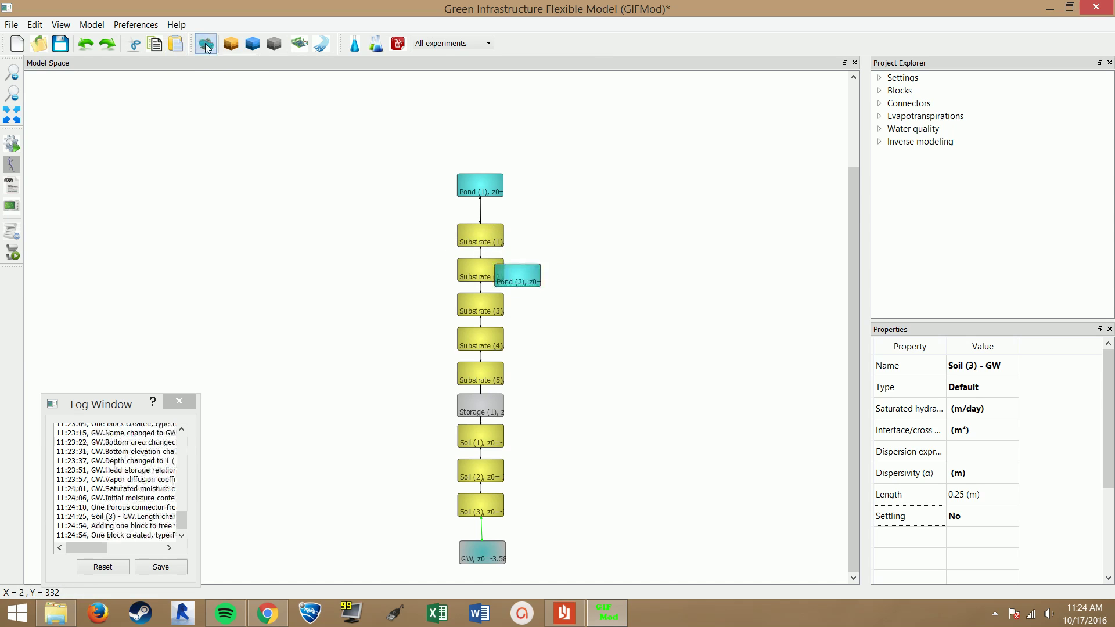
{"action": "left_click", "coordinate": [517, 271]}
{"action": "left_click_drag", "start_coordinate": [518, 270], "coordinate": [614, 317]}
{"action": "double_click", "coordinate": [965, 366]}
{"action": "type", "text": "Receiv"}
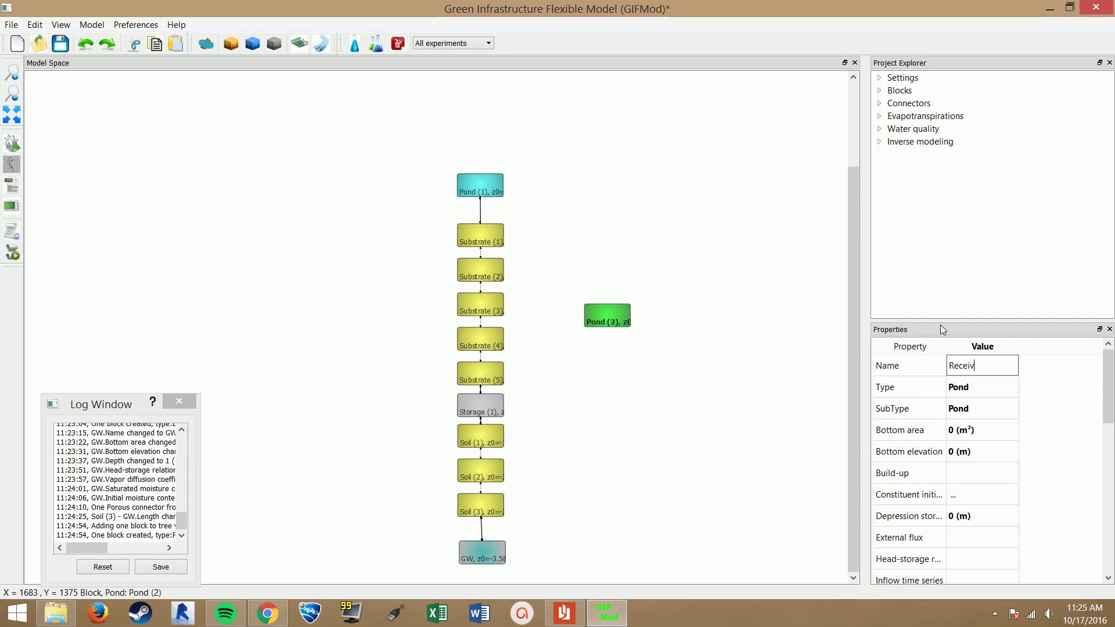
{"action": "type", "text": "ing Water"}
{"action": "key", "text": "Return"}
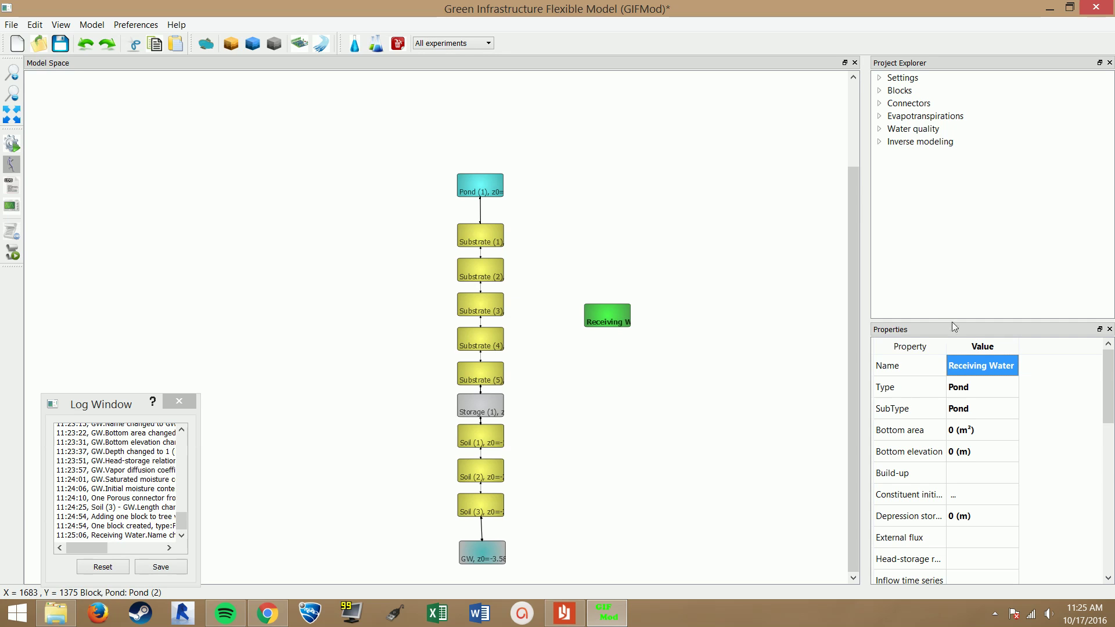
Step: Set the Receiving Water block's bottom area to 1000 m² and its bottom elevation to -5 m
{"action": "left_click", "coordinate": [992, 431]}
{"action": "key", "text": "BackSpace"}
{"action": "type", "text": "1000"}
{"action": "key", "text": "Return"}
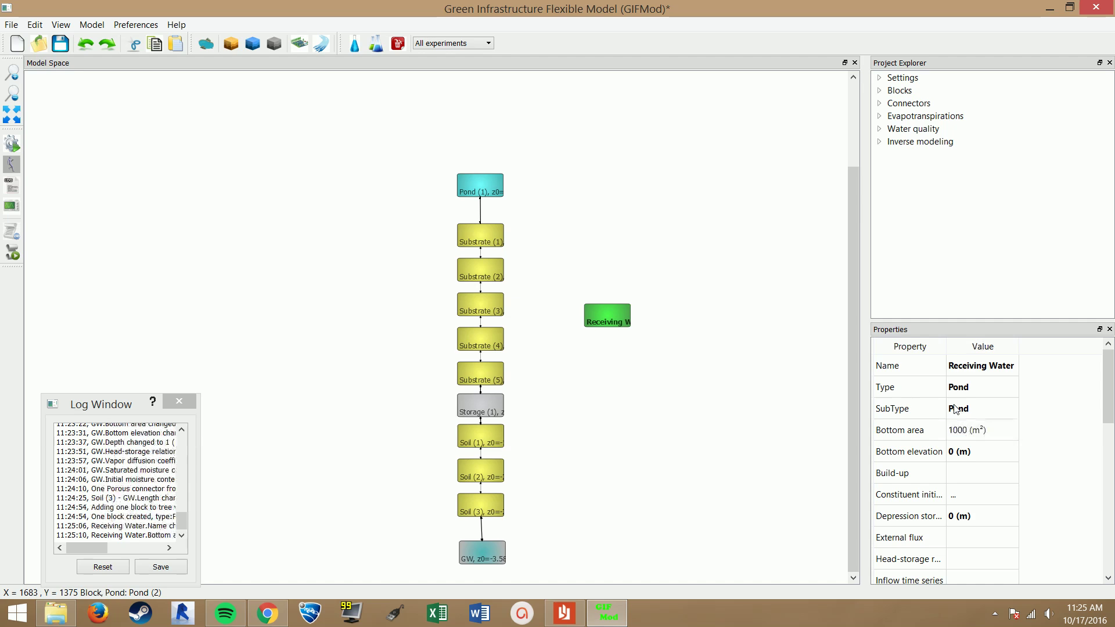
{"action": "left_click", "coordinate": [988, 454]}
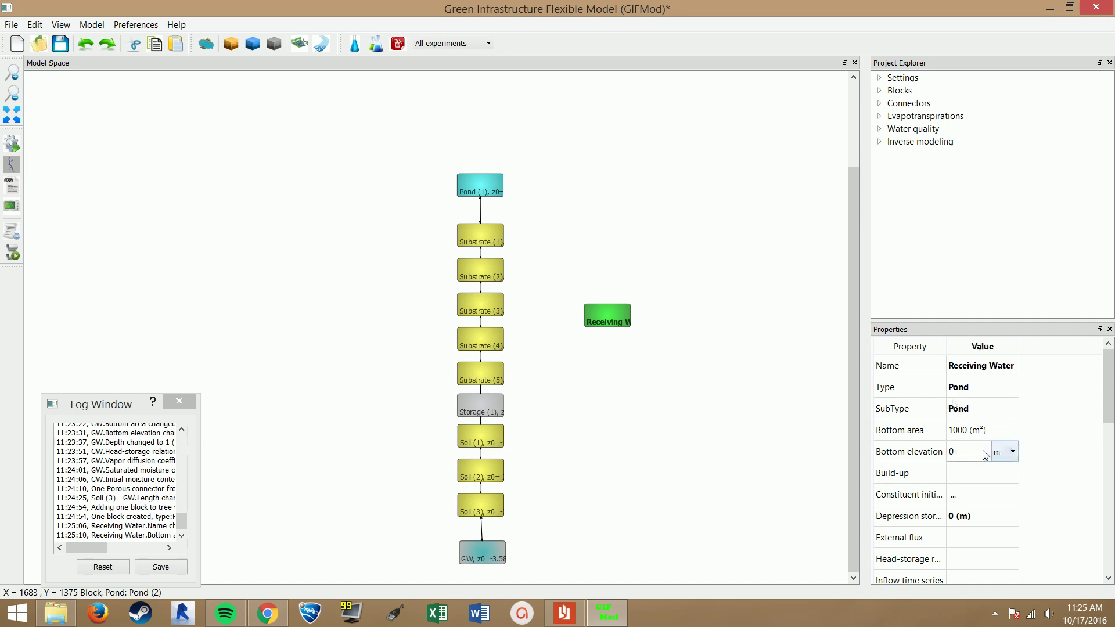
{"action": "key", "text": "BackSpace"}
{"action": "type", "text": "-5"}
{"action": "key", "text": "Return"}
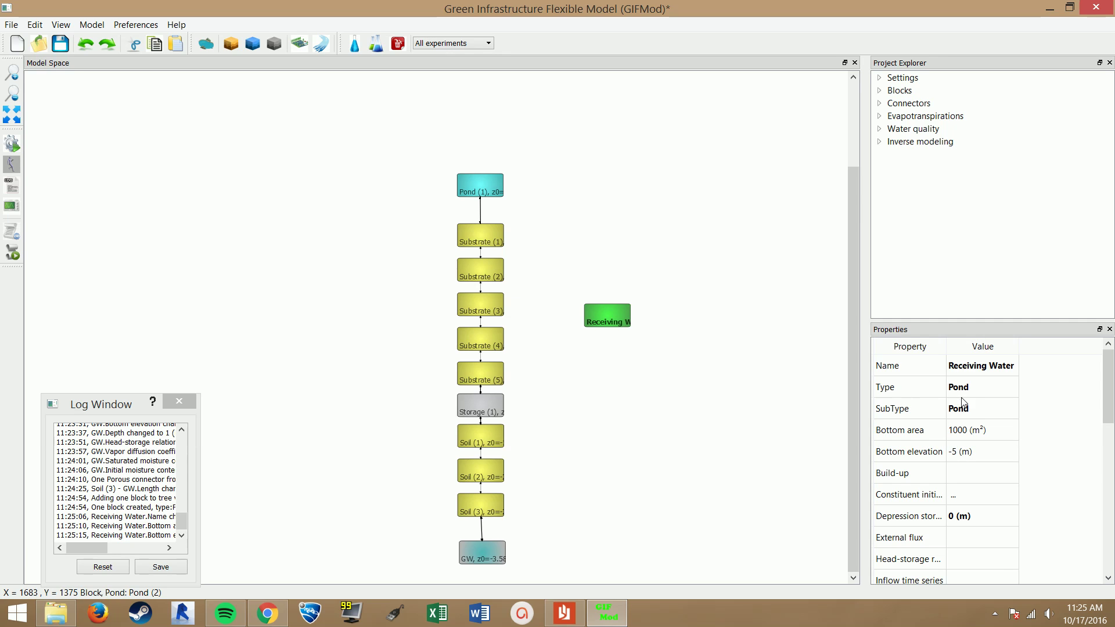
Step: Set the Receiving Water block's head-storage relationship to -3 and its precipitation option to No
{"action": "left_click", "coordinate": [983, 559]}
{"action": "type", "text": "-3"}
{"action": "key", "text": "Return"}
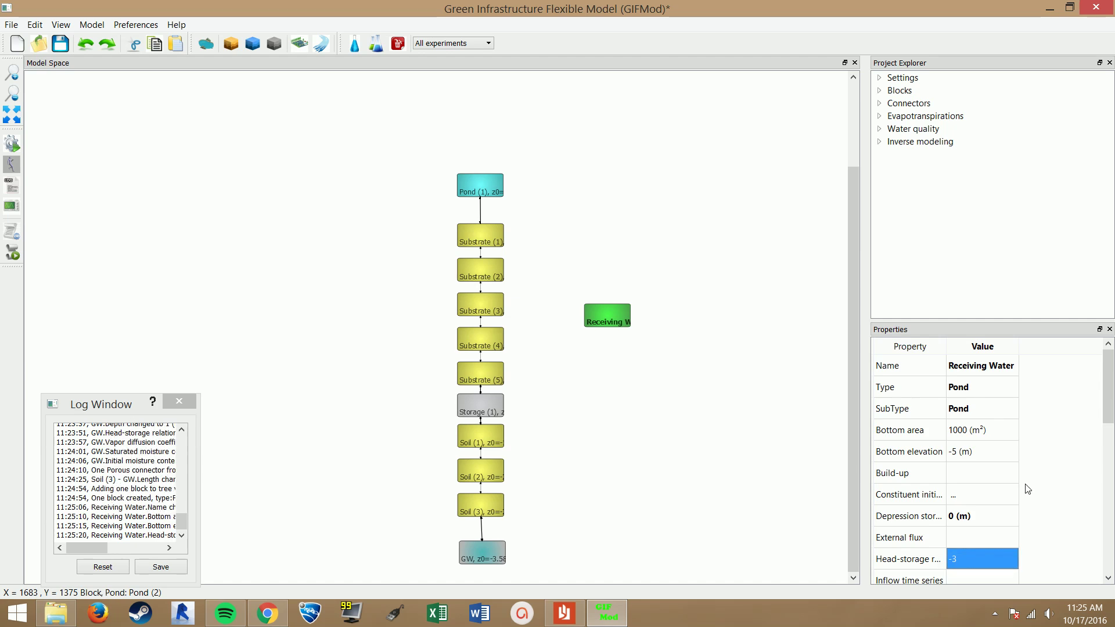
{"action": "scroll", "coordinate": [1031, 487], "scroll_direction": "down", "scroll_amount": 2}
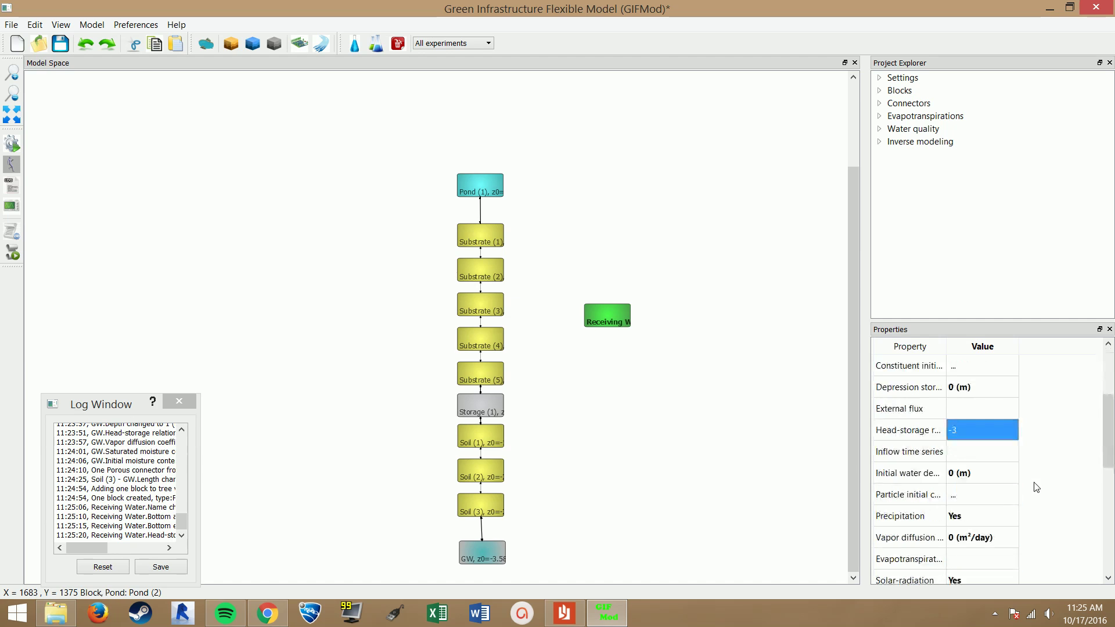
{"action": "left_click", "coordinate": [993, 516]}
{"action": "left_click", "coordinate": [981, 514]}
{"action": "left_click", "coordinate": [977, 543]}
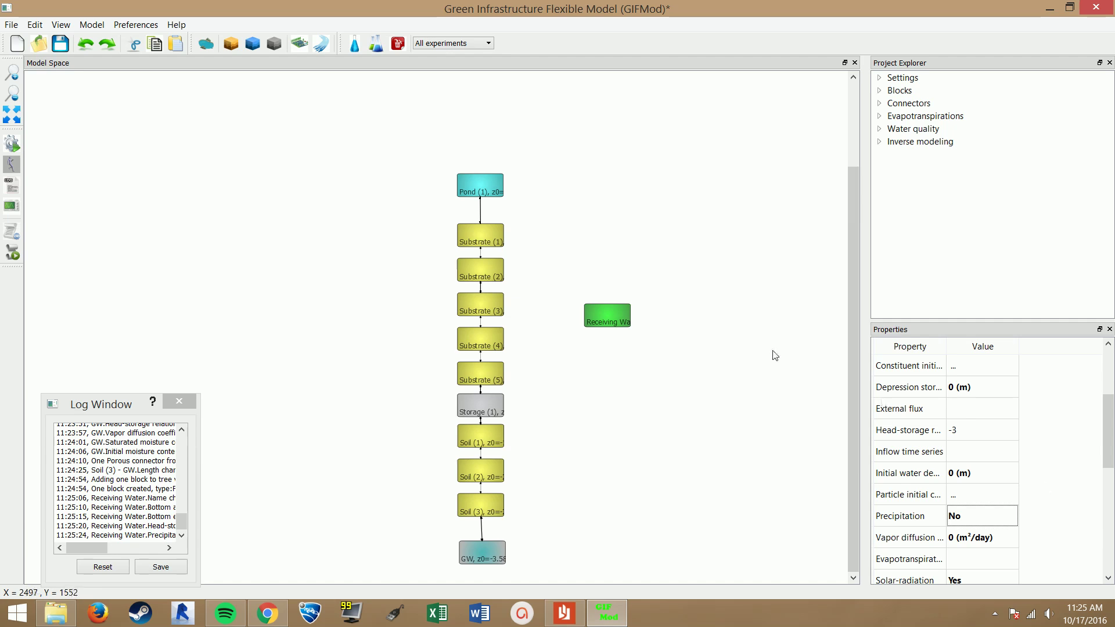
Step: Connect Pond (1) to the Receiving Water block and set the connector's type to Pipe
{"action": "left_click_drag", "start_coordinate": [504, 184], "coordinate": [589, 320]}
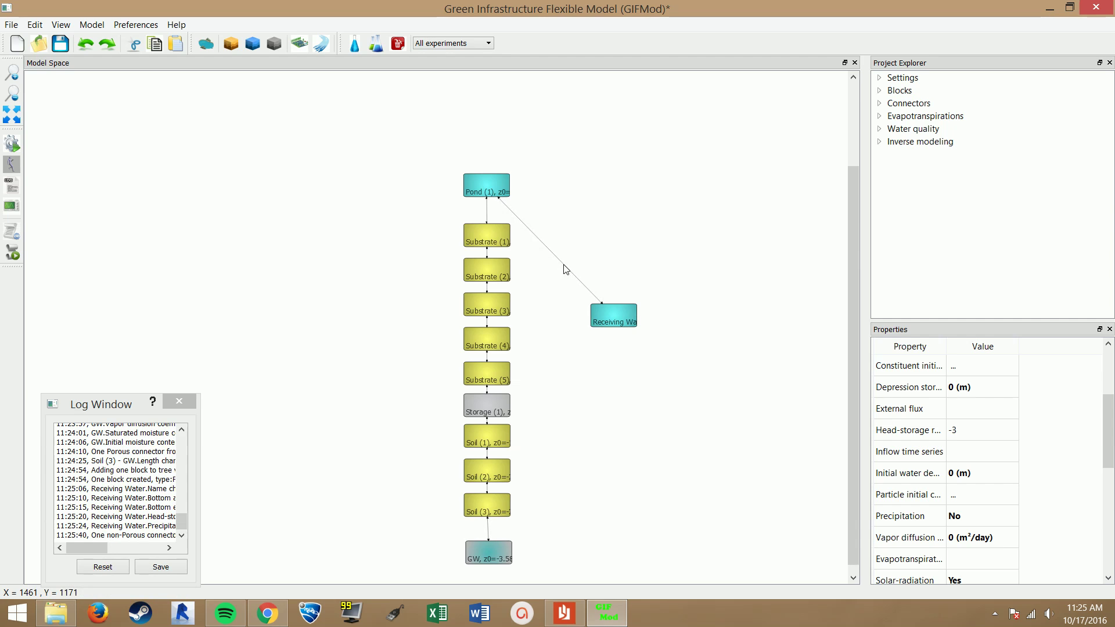
{"action": "left_click", "coordinate": [564, 267]}
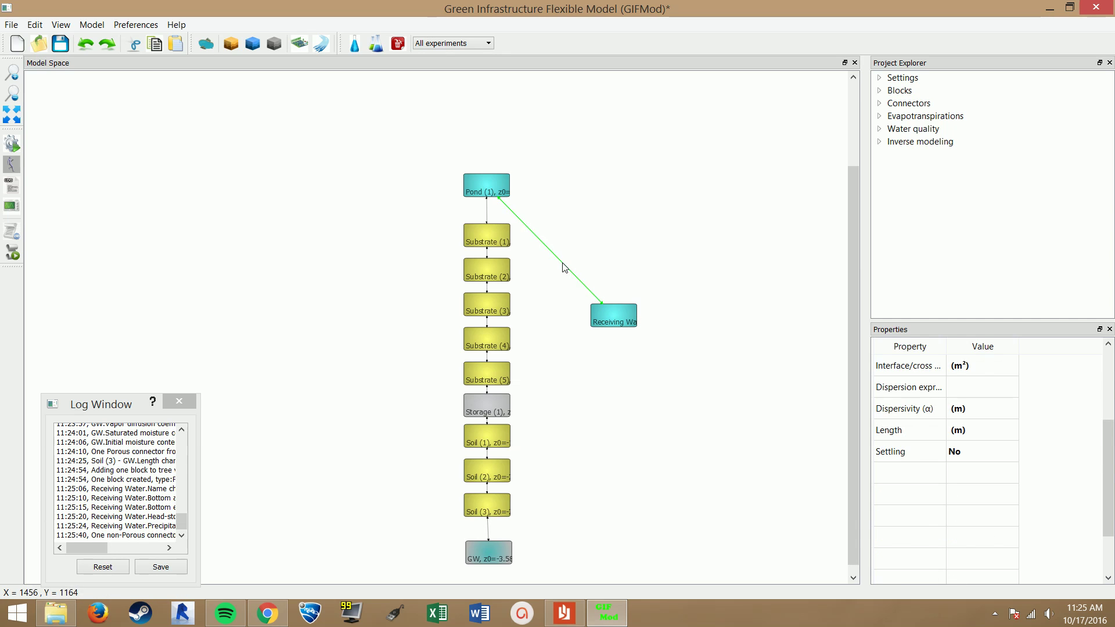
{"action": "left_click", "coordinate": [990, 388]}
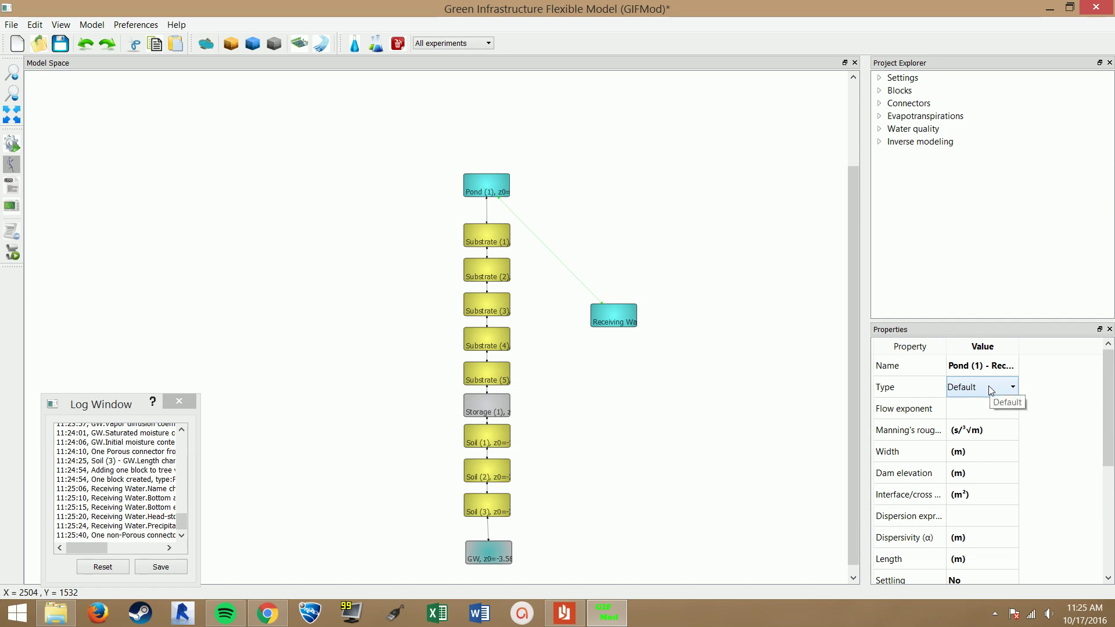
{"action": "left_click", "coordinate": [990, 388]}
{"action": "left_click", "coordinate": [987, 406]}
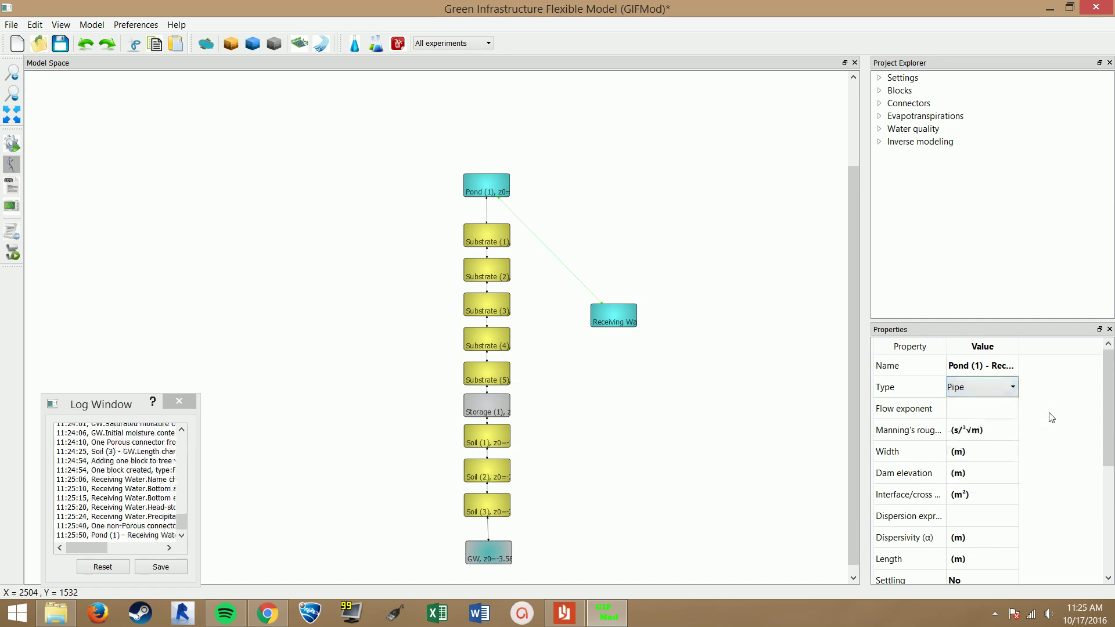
Step: Give the pipe between Pond (1) and Receiving Water a diameter of 0.1 m and a length of 10 m
{"action": "left_click", "coordinate": [974, 433]}
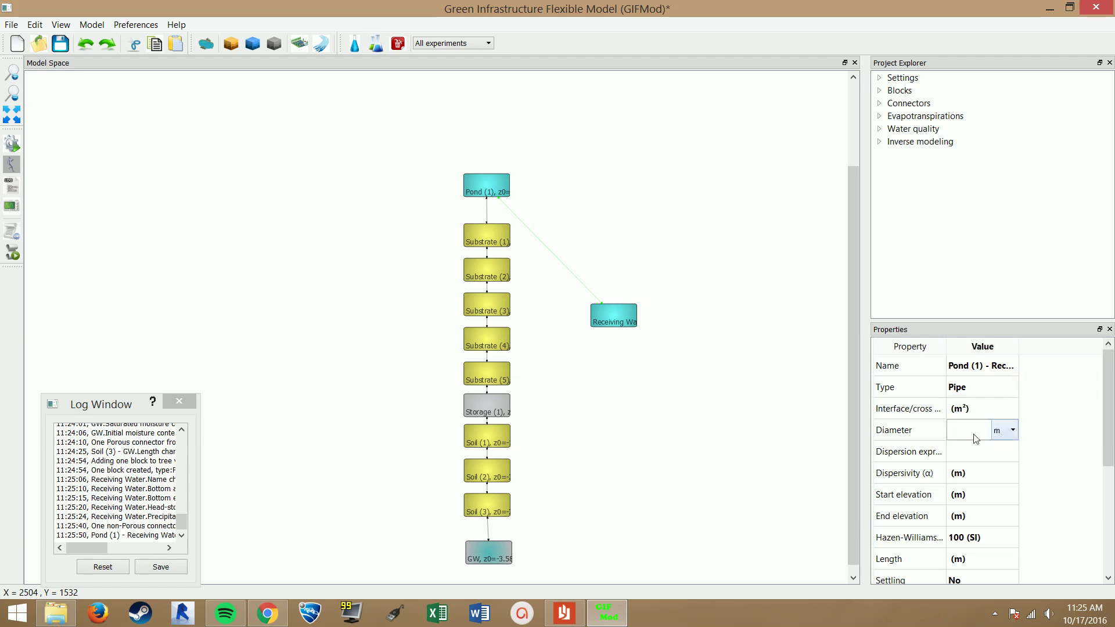
{"action": "type", "text": "0.1"}
{"action": "key", "text": "Return"}
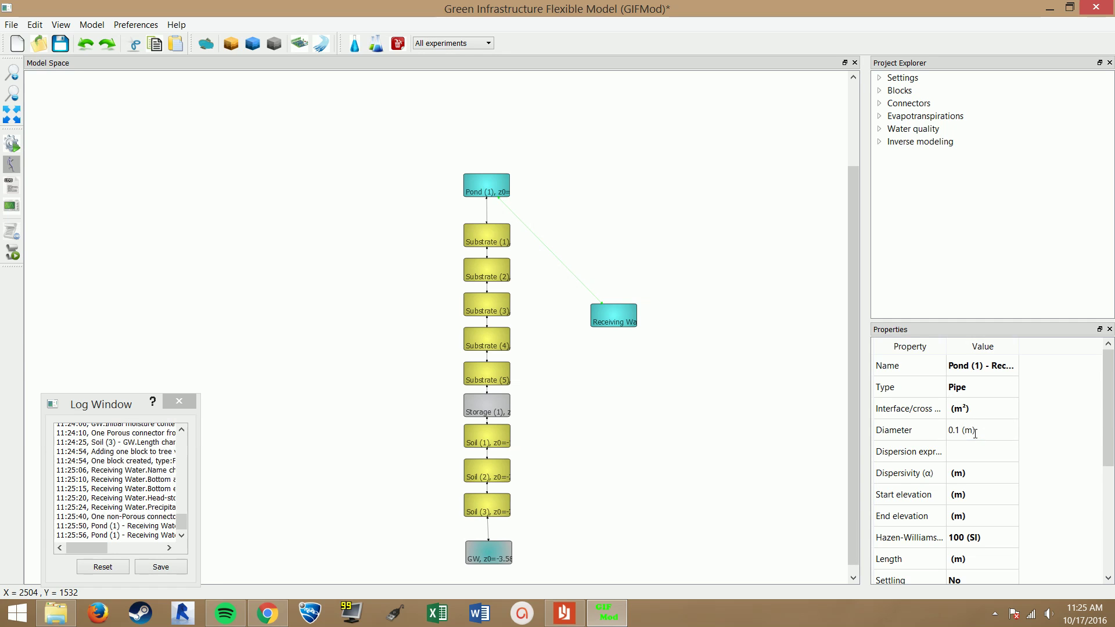
{"action": "left_click", "coordinate": [982, 558]}
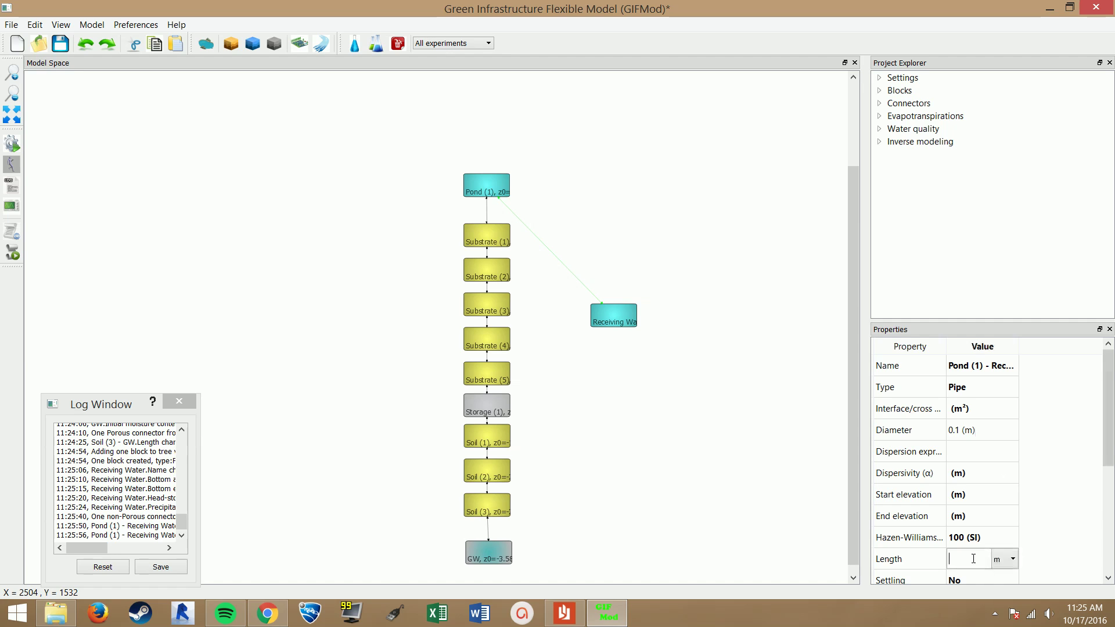
{"action": "type", "text": "10"}
{"action": "key", "text": "Return"}
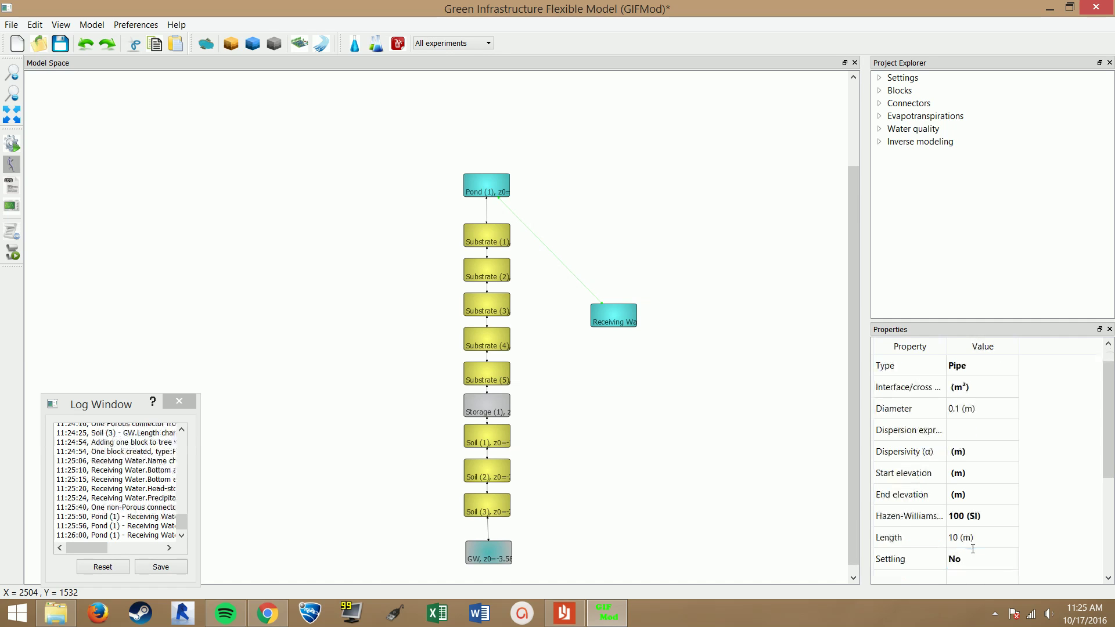
Step: Set the Pond (1) to Receiving Water pipe's start elevation to -0.78 m and its end elevation to -1.18 m
{"action": "left_click", "coordinate": [981, 473]}
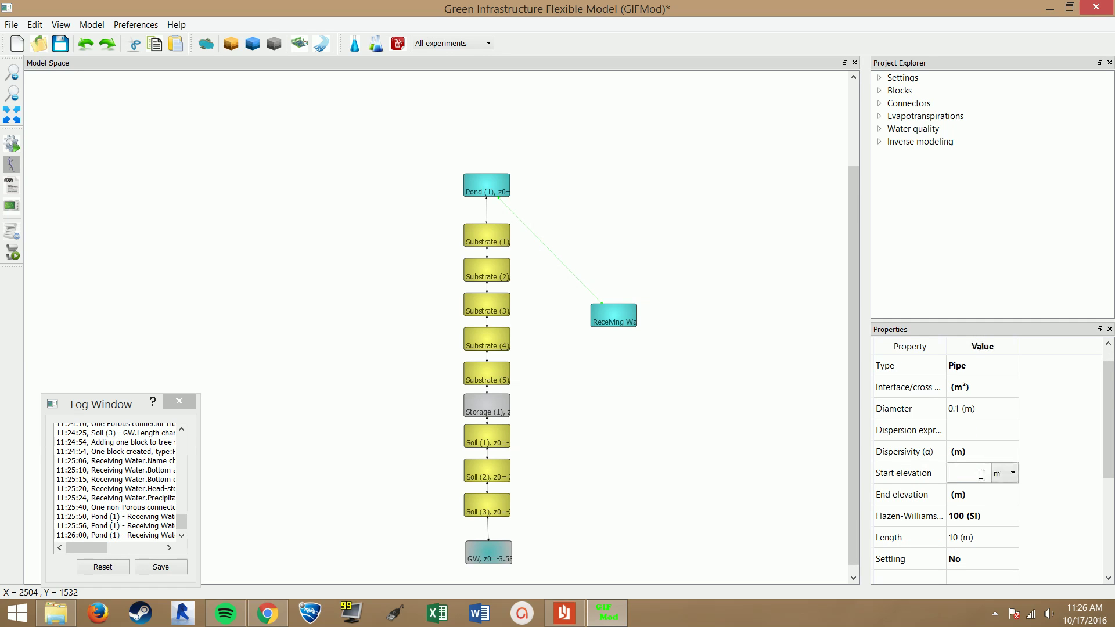
{"action": "type", "text": "-0.78"}
{"action": "key", "text": "Return"}
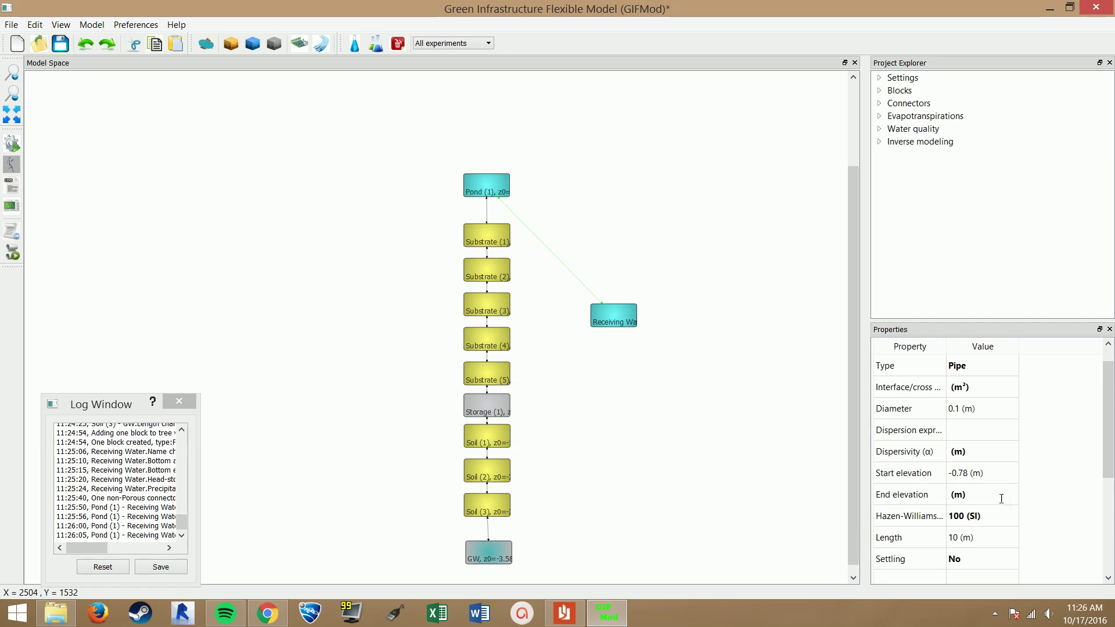
{"action": "left_click", "coordinate": [981, 494]}
{"action": "type", "text": "-1.18"}
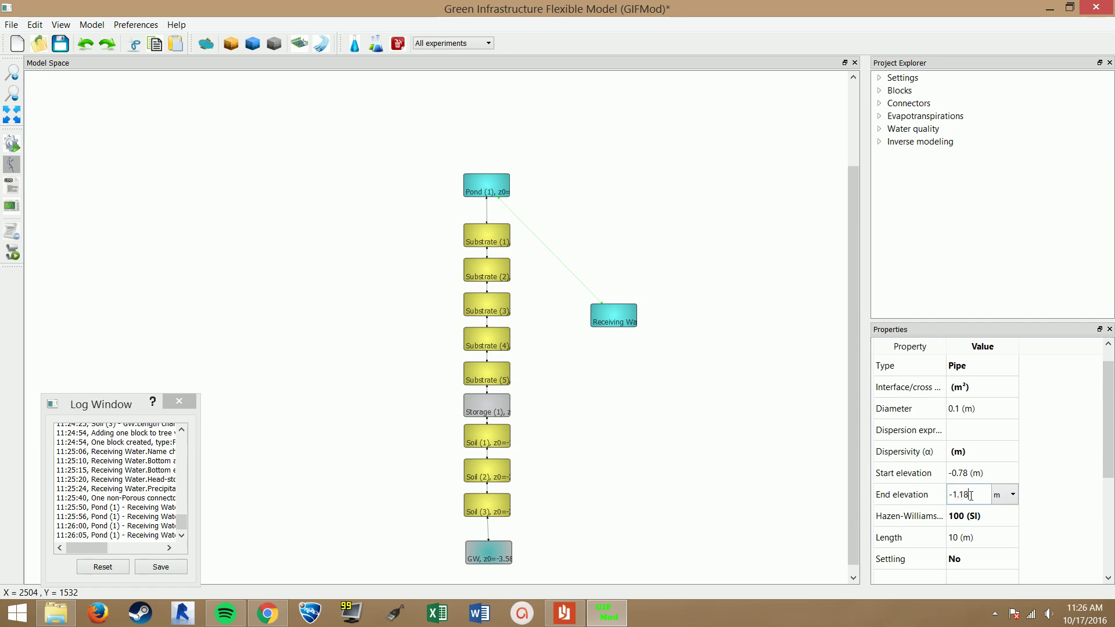
{"action": "key", "text": "Return"}
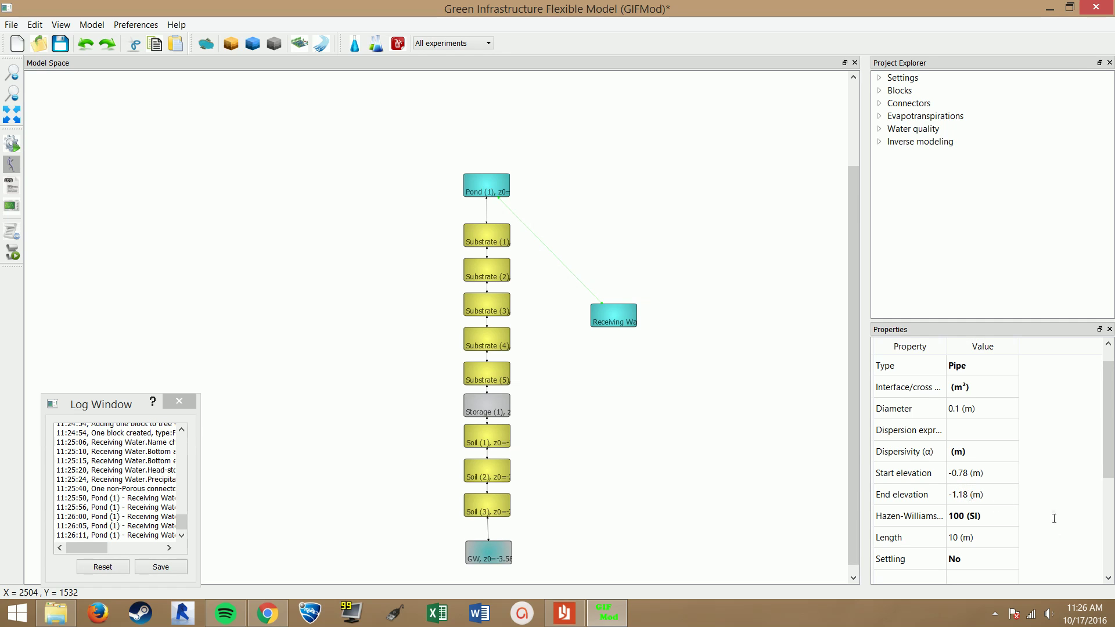
Step: Change the Pond (1) to Receiving Water pipe's start elevation to 0.2 m and re-enter -1.18 m as its end elevation
{"action": "left_click", "coordinate": [910, 515]}
{"action": "left_click", "coordinate": [560, 258]}
{"action": "left_click", "coordinate": [540, 240]}
{"action": "double_click", "coordinate": [989, 472]}
{"action": "left_click_drag", "start_coordinate": [949, 471], "coordinate": [957, 469]}
{"action": "double_click", "coordinate": [949, 472]}
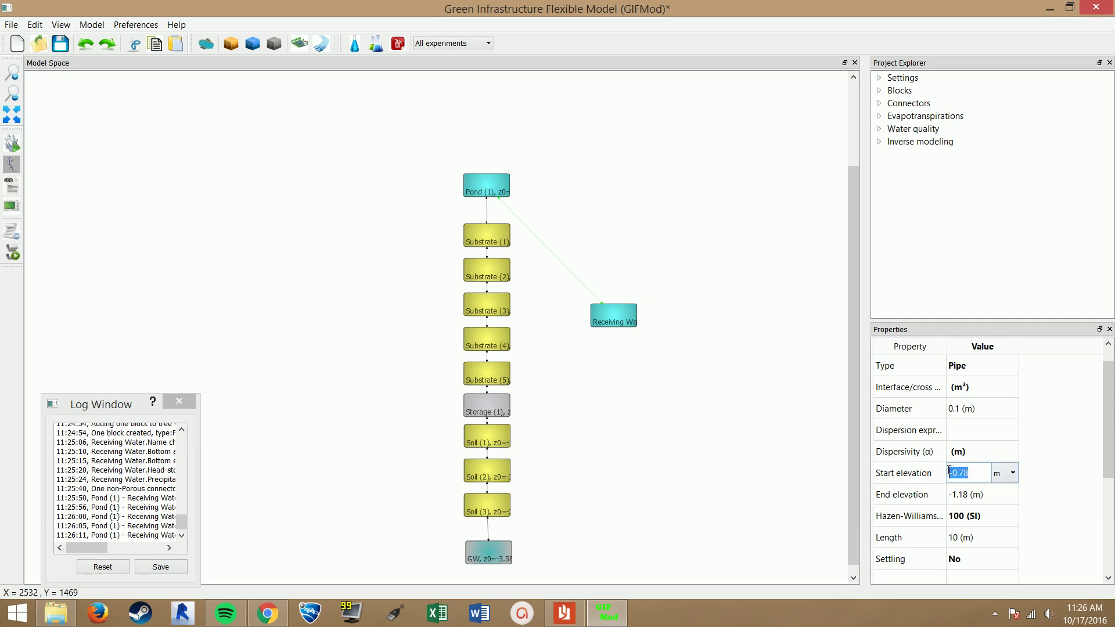
{"action": "type", "text": "0.2"}
{"action": "key", "text": "Return"}
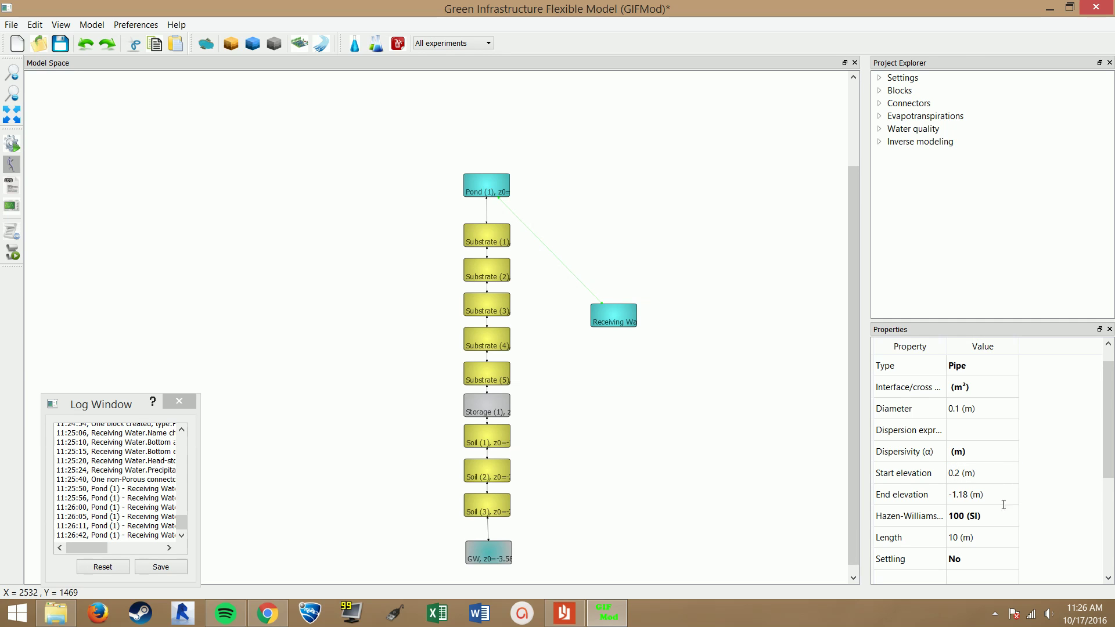
{"action": "left_click", "coordinate": [1003, 498]}
{"action": "double_click", "coordinate": [949, 493]}
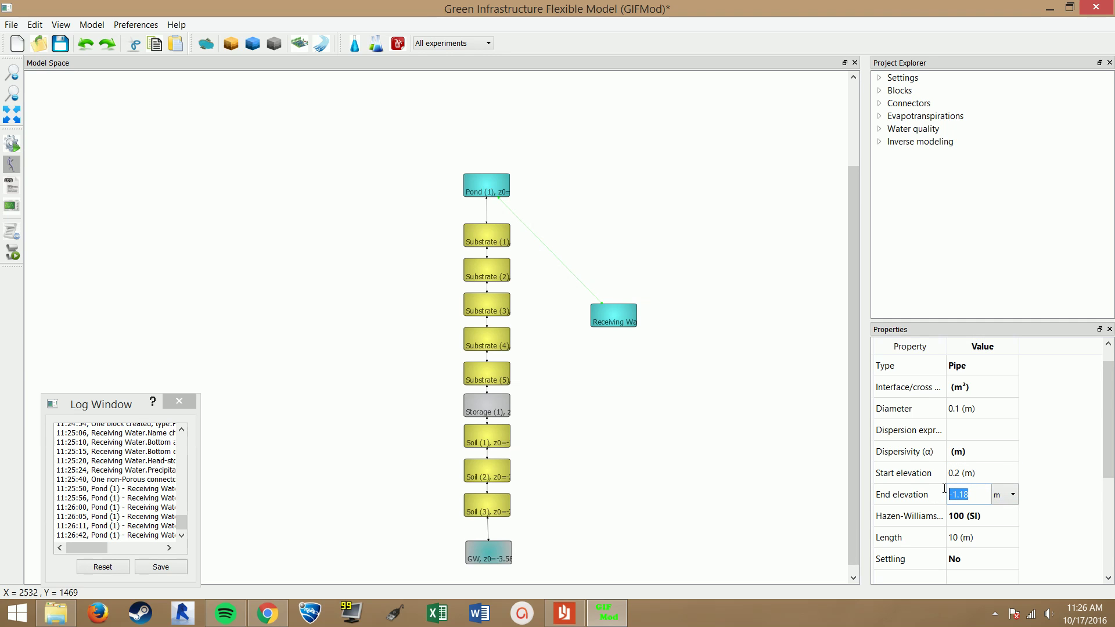
{"action": "type", "text": "-1.18"}
{"action": "key", "text": "Return"}
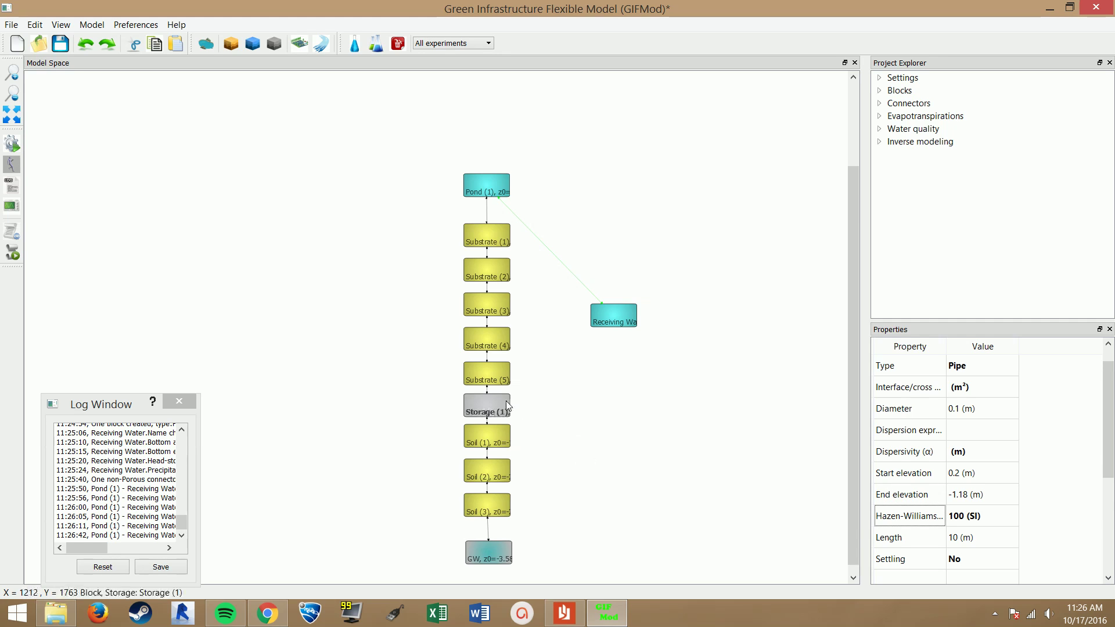
Step: Connect Storage (1) to the Receiving Water block and set the connector's type to Pipe
{"action": "mouse_move", "coordinate": [509, 402]}
{"action": "left_mouse_down"}
{"action": "mouse_move", "coordinate": [567, 324]}
{"action": "mouse_move", "coordinate": [604, 320]}
{"action": "left_mouse_up"}
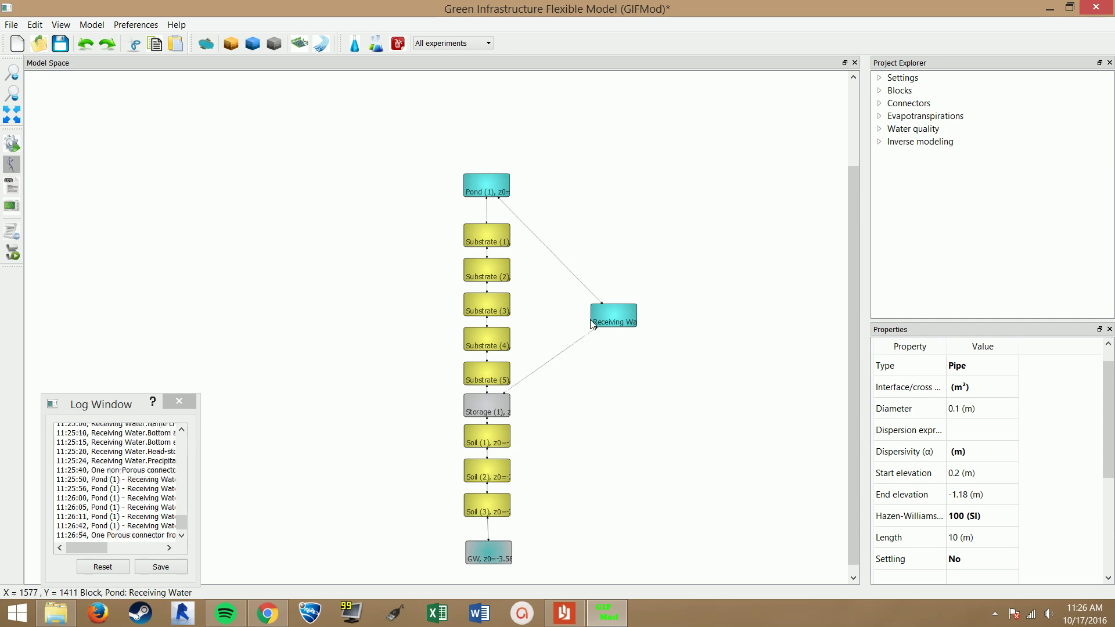
{"action": "left_click", "coordinate": [563, 350]}
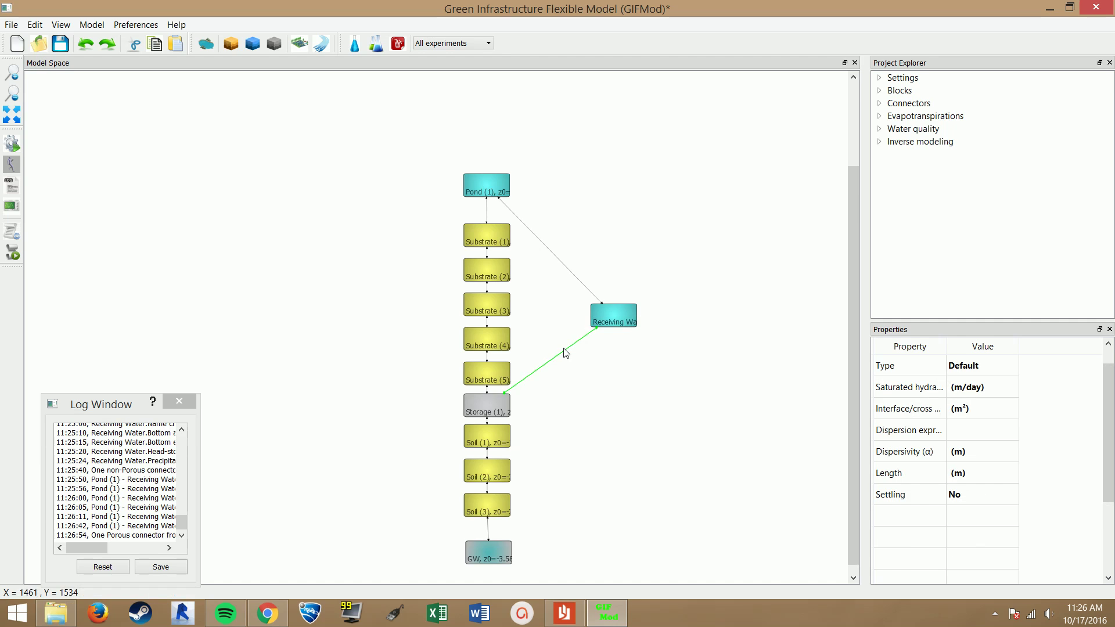
{"action": "left_click", "coordinate": [994, 386]}
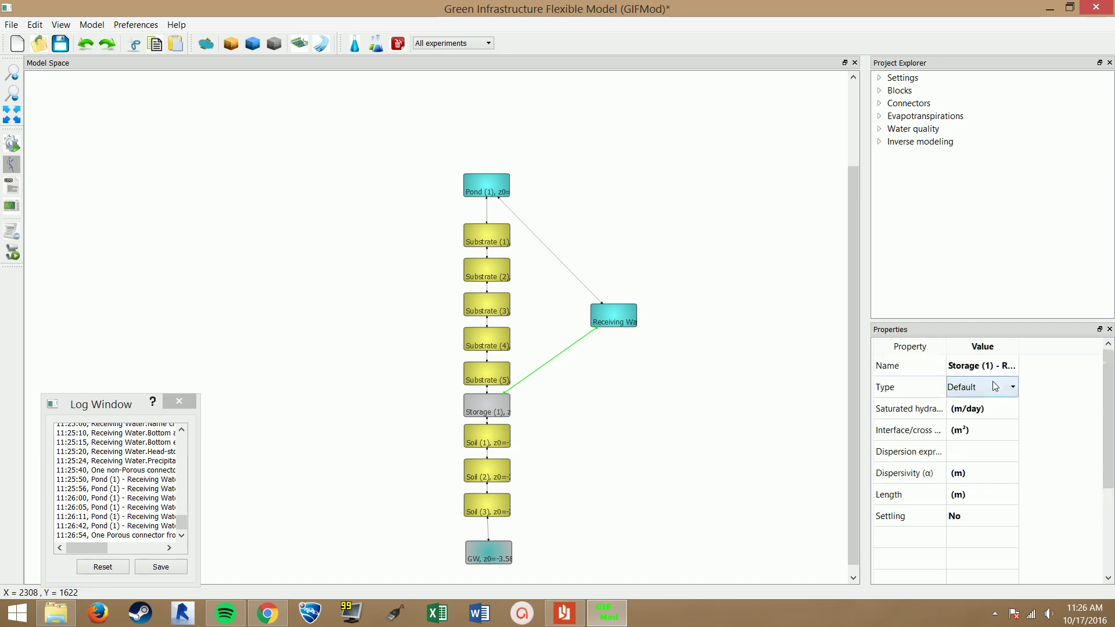
{"action": "left_click", "coordinate": [993, 386]}
{"action": "left_click", "coordinate": [982, 419]}
Step: Give the pipe between Storage (1) and Receiving Water a diameter of 0.1 m and a length of 10 m
{"action": "double_click", "coordinate": [964, 430]}
{"action": "type", "text": "0.1"}
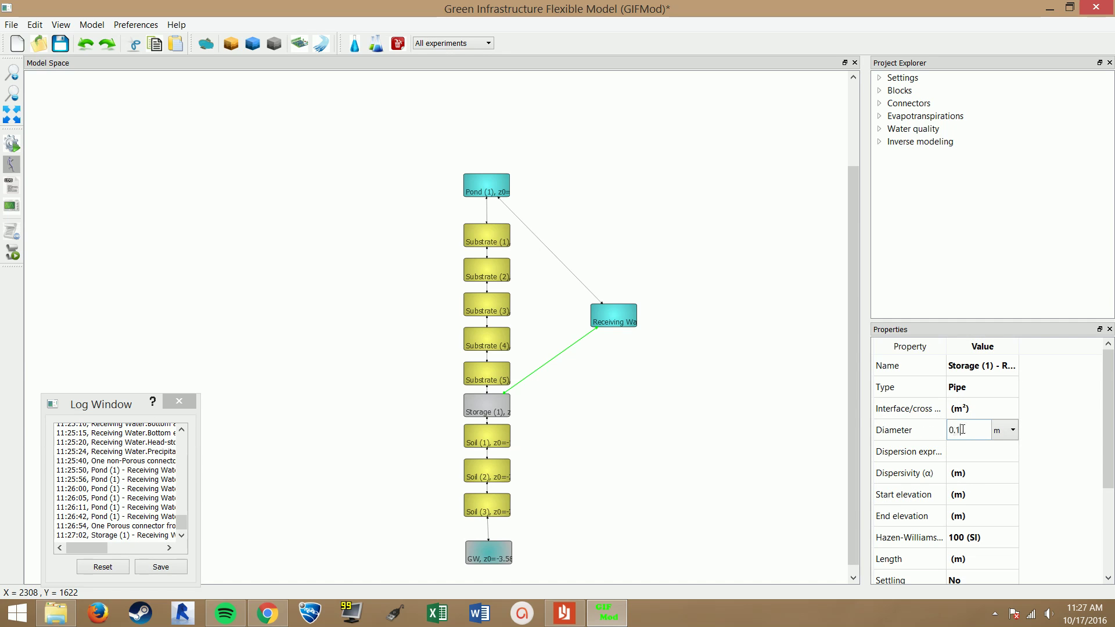
{"action": "key", "text": "Return"}
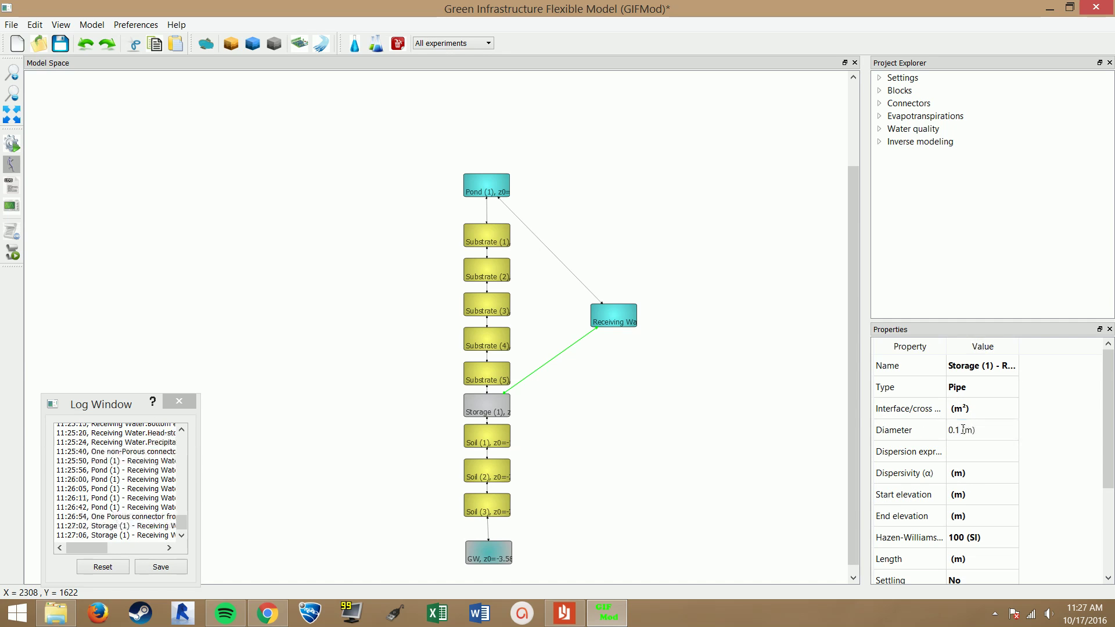
{"action": "double_click", "coordinate": [973, 557]}
{"action": "type", "text": "10"}
{"action": "key", "text": "Return"}
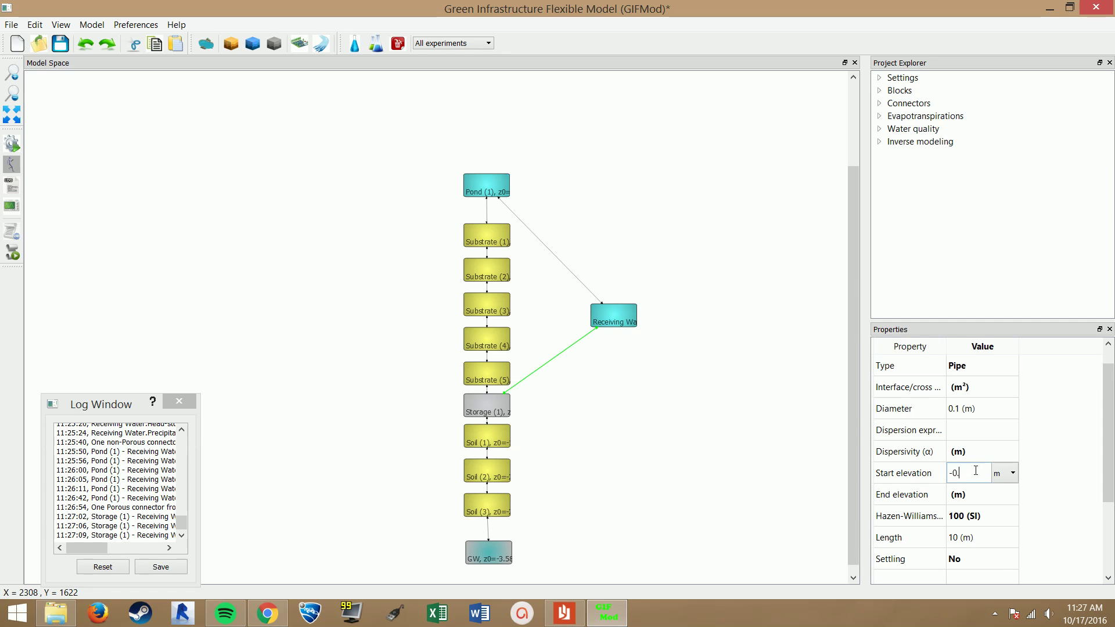
Step: Set the Storage (1) to Receiving Water pipe's start elevation to -0.78 m and its end elevation to -1.18 m
{"action": "key", "text": "Return"}
{"action": "left_click", "coordinate": [980, 494]}
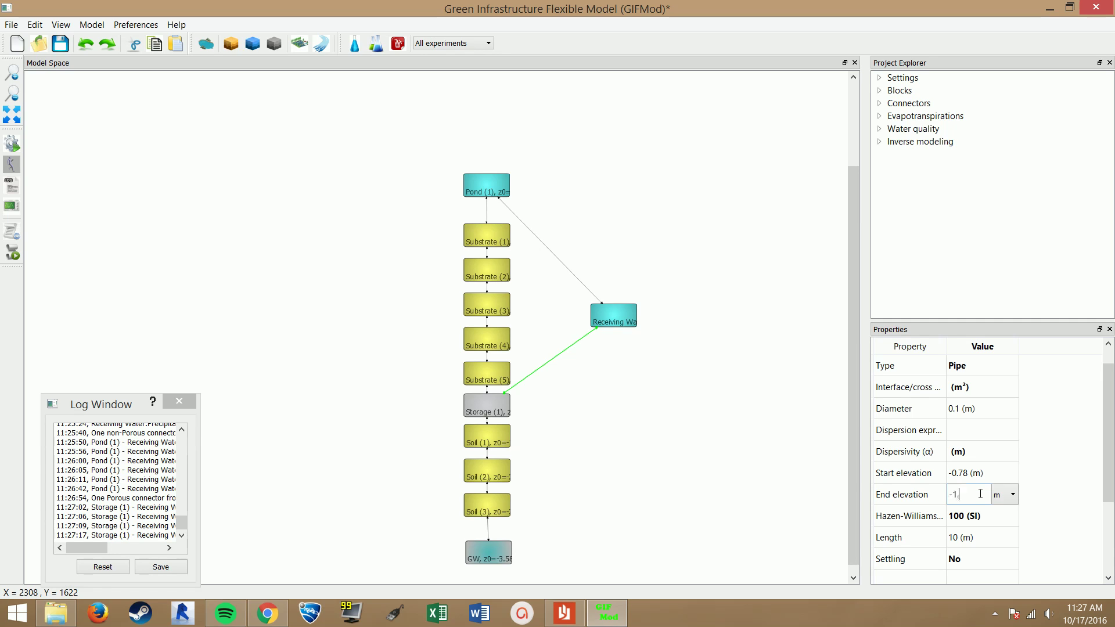
{"action": "key", "text": "Return"}
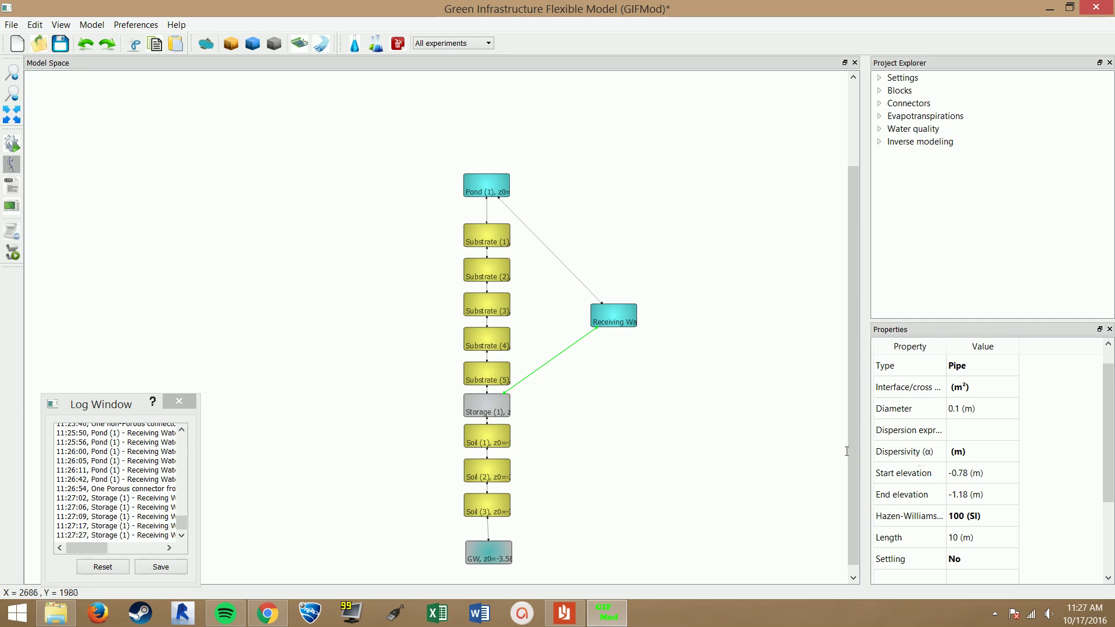
{"action": "left_click", "coordinate": [801, 426]}
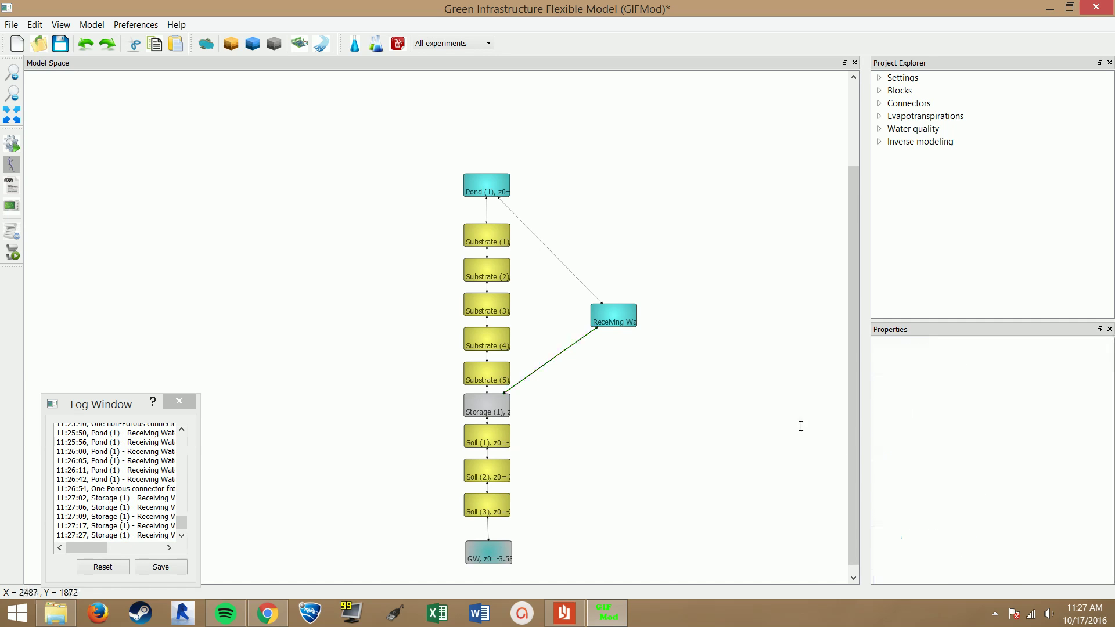
Step: Assign the Inflow file from the Examples/Raingarden folder as the inflow time series of Pond (1)
{"action": "left_click", "coordinate": [485, 187]}
{"action": "left_click", "coordinate": [973, 573]}
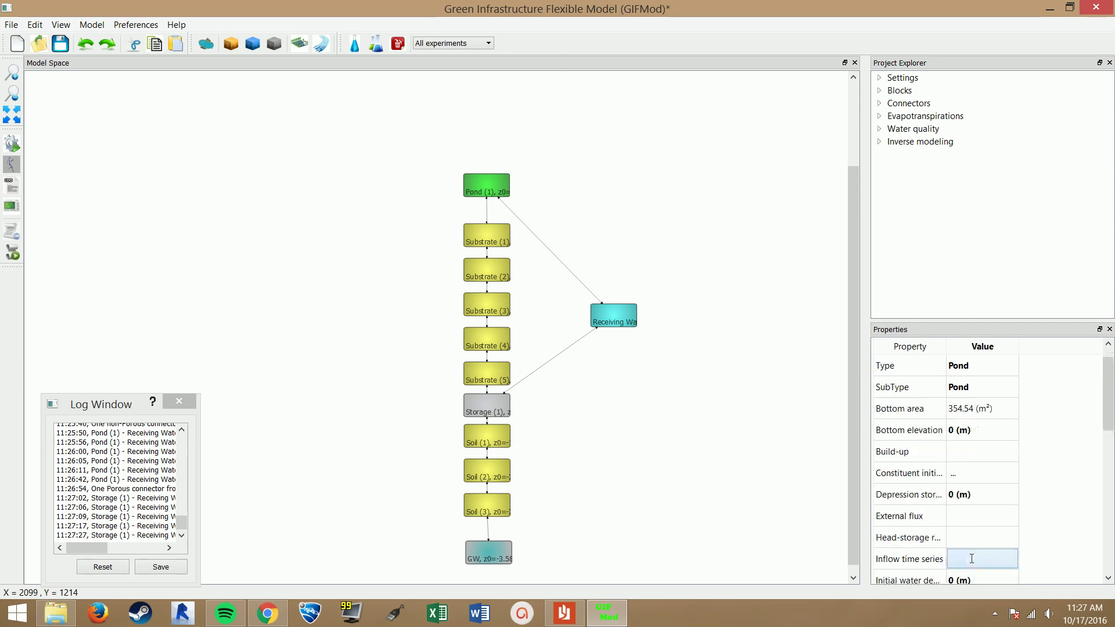
{"action": "left_click", "coordinate": [971, 559]}
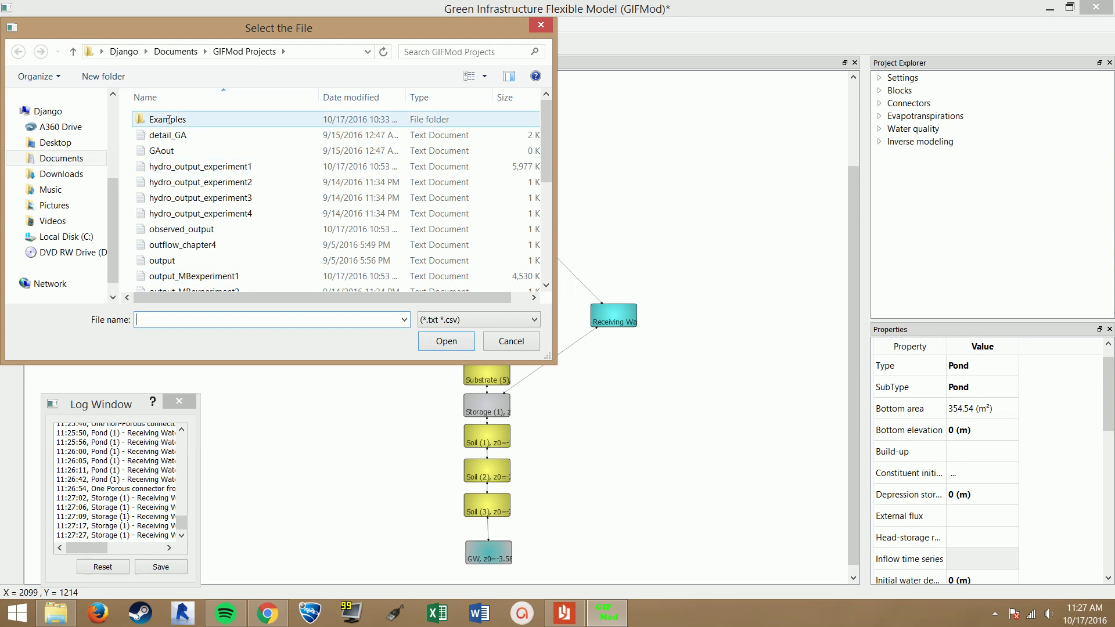
{"action": "double_click", "coordinate": [168, 119]}
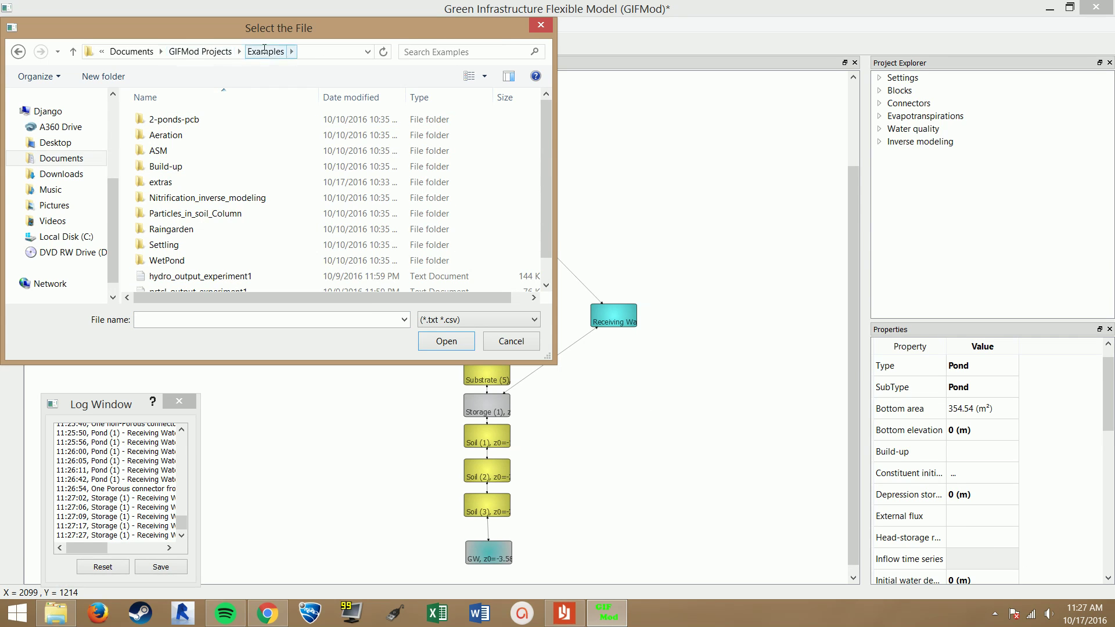
{"action": "double_click", "coordinate": [174, 228]}
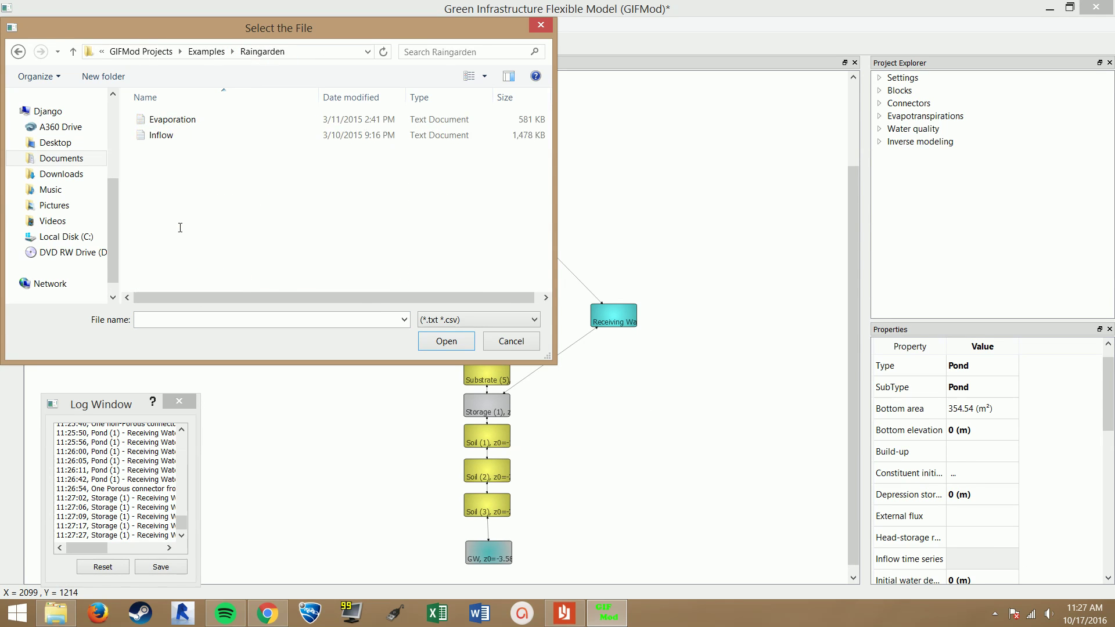
{"action": "double_click", "coordinate": [162, 134]}
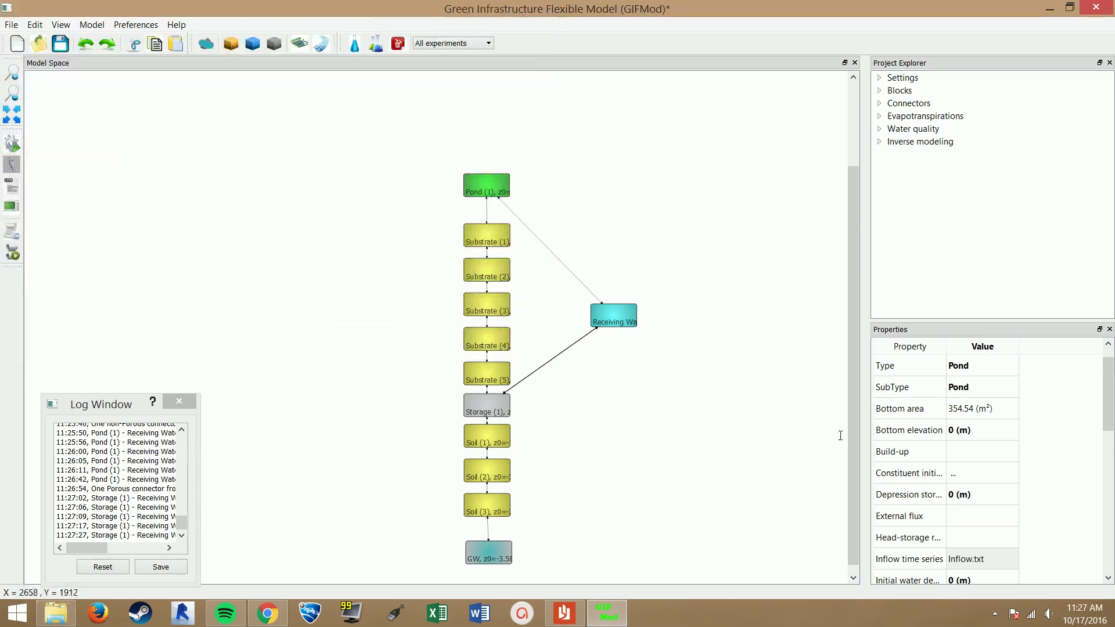
Step: Plot Pond (1)'s inflow time series data to examine it, closing the plot window when done
{"action": "right_click", "coordinate": [968, 557]}
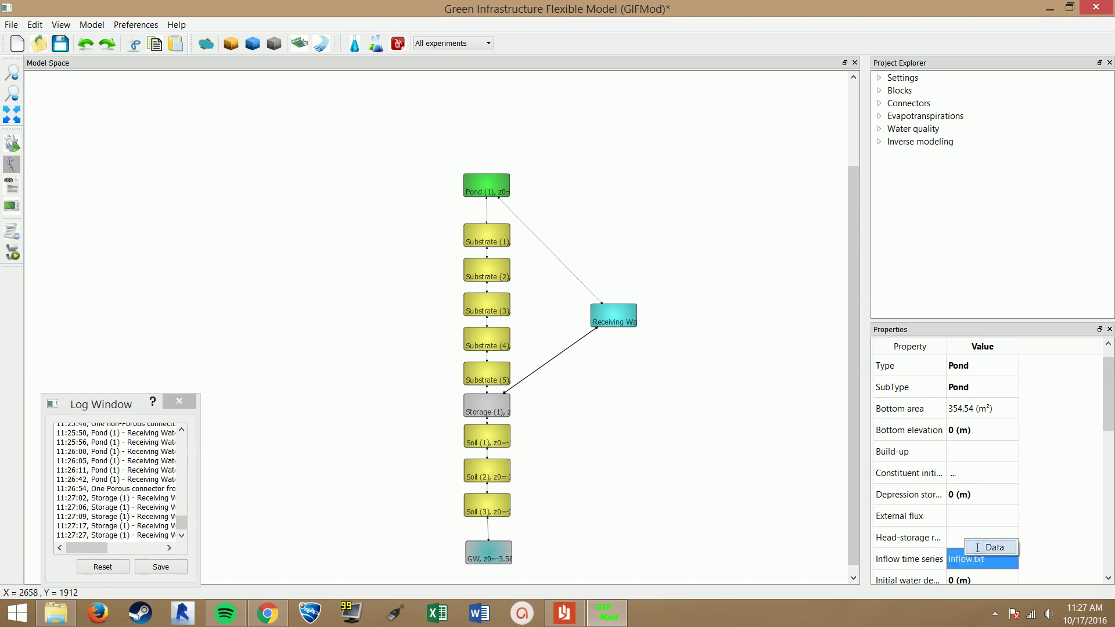
{"action": "left_click", "coordinate": [993, 547]}
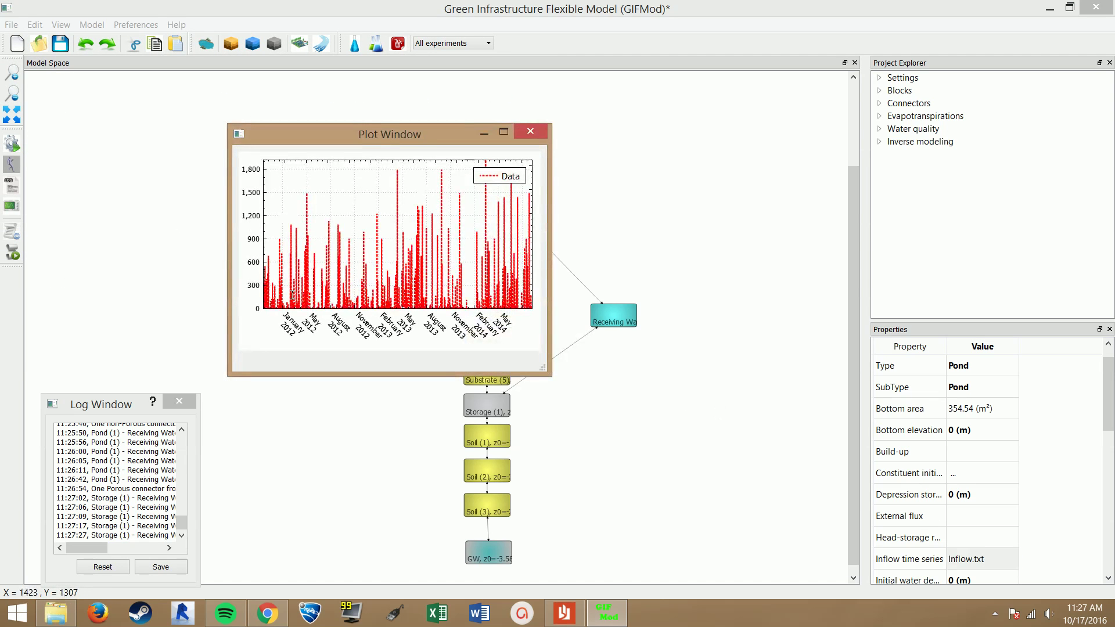
{"action": "left_click", "coordinate": [530, 131]}
{"action": "left_click", "coordinate": [591, 198]}
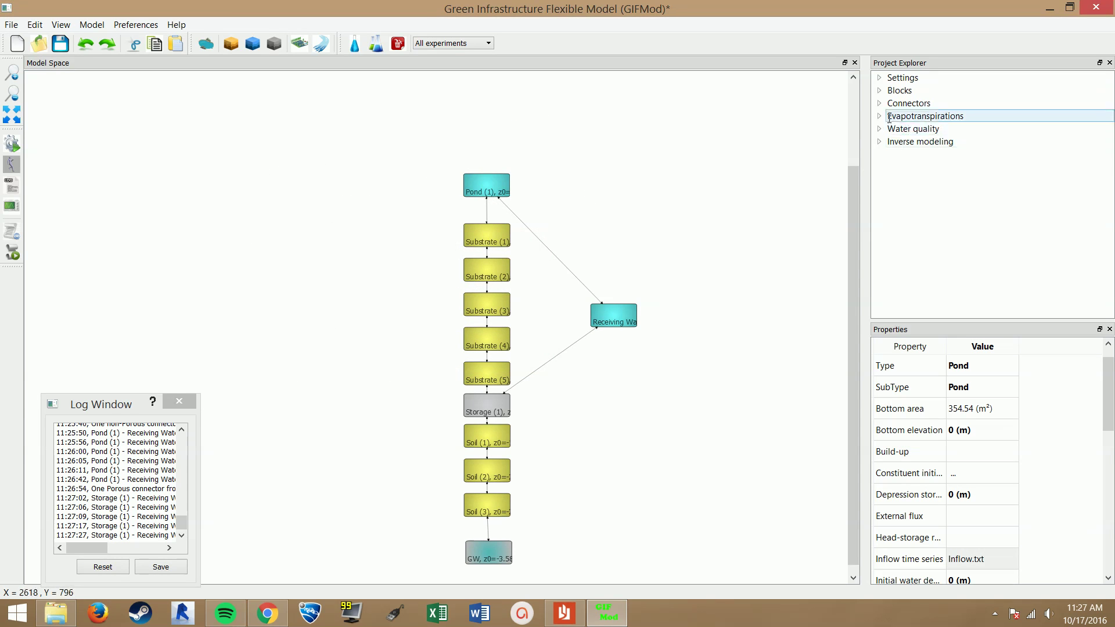
Step: Add a new evapotranspiration entry to the project
{"action": "left_click", "coordinate": [881, 118]}
{"action": "right_click", "coordinate": [916, 119]}
{"action": "left_click", "coordinate": [981, 126]}
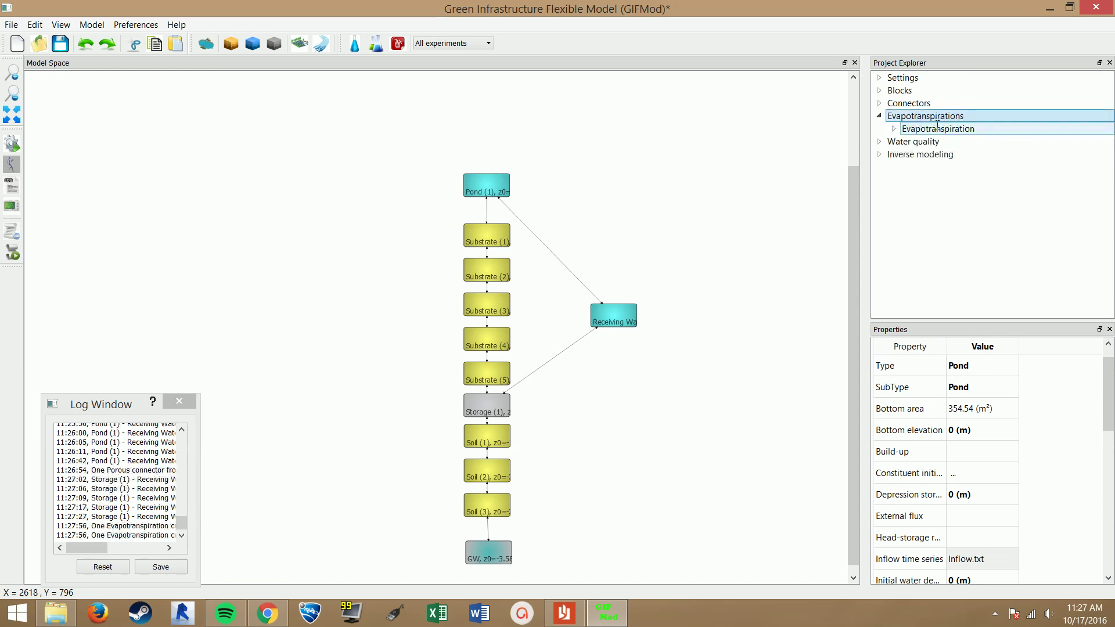
Step: Assign the Evaporation file from the Examples/Raingarden folder as the time series of the evapotranspiration entry
{"action": "left_click", "coordinate": [937, 129]}
{"action": "left_click", "coordinate": [969, 440]}
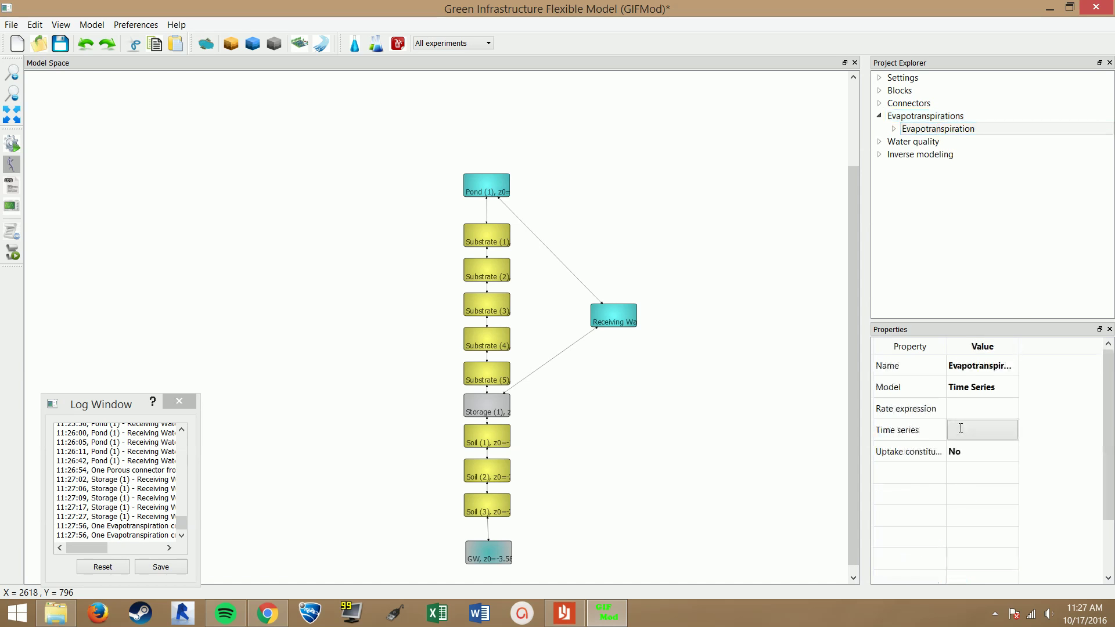
{"action": "left_click", "coordinate": [209, 135]}
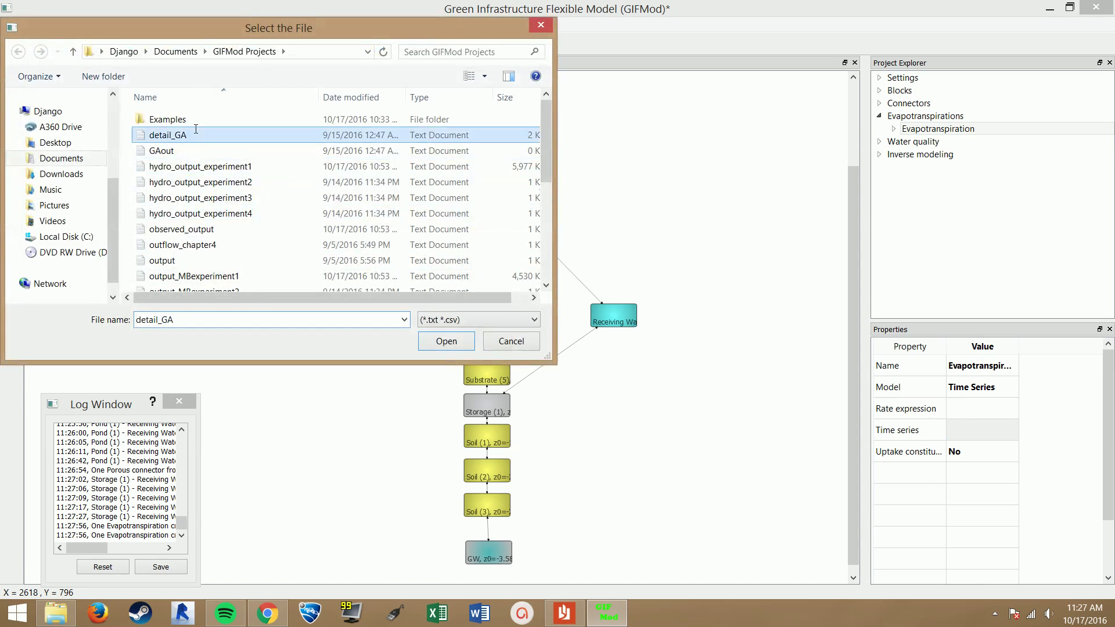
{"action": "double_click", "coordinate": [194, 119]}
{"action": "double_click", "coordinate": [182, 229]}
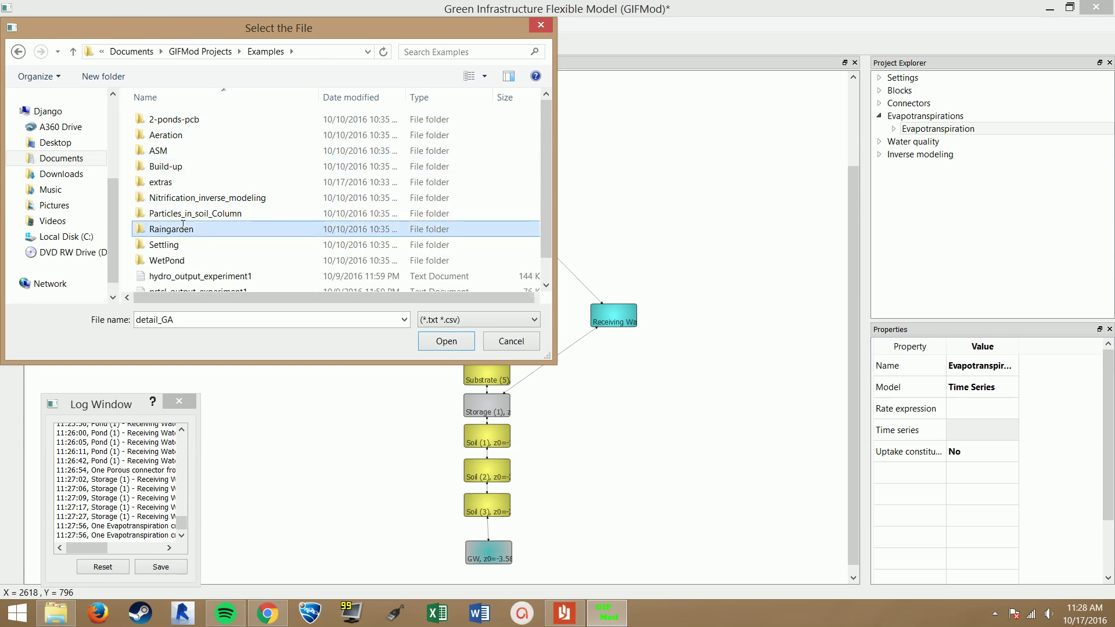
{"action": "double_click", "coordinate": [181, 119]}
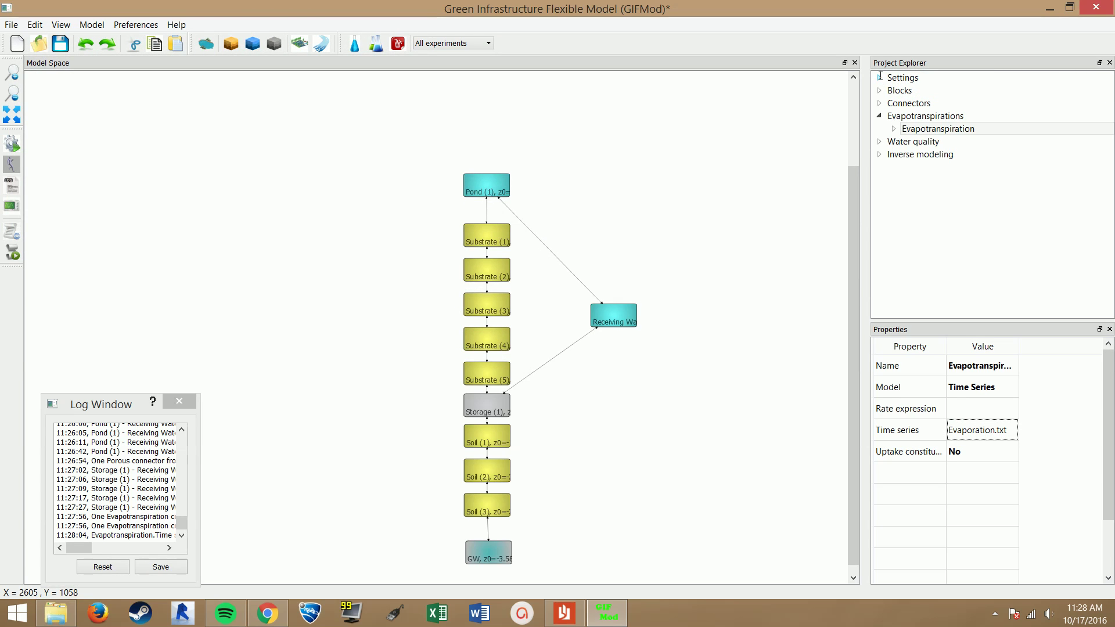
Step: Set the evapotranspiration property of Pond (1) to the Evapotranspiration entry
{"action": "left_click", "coordinate": [487, 184]}
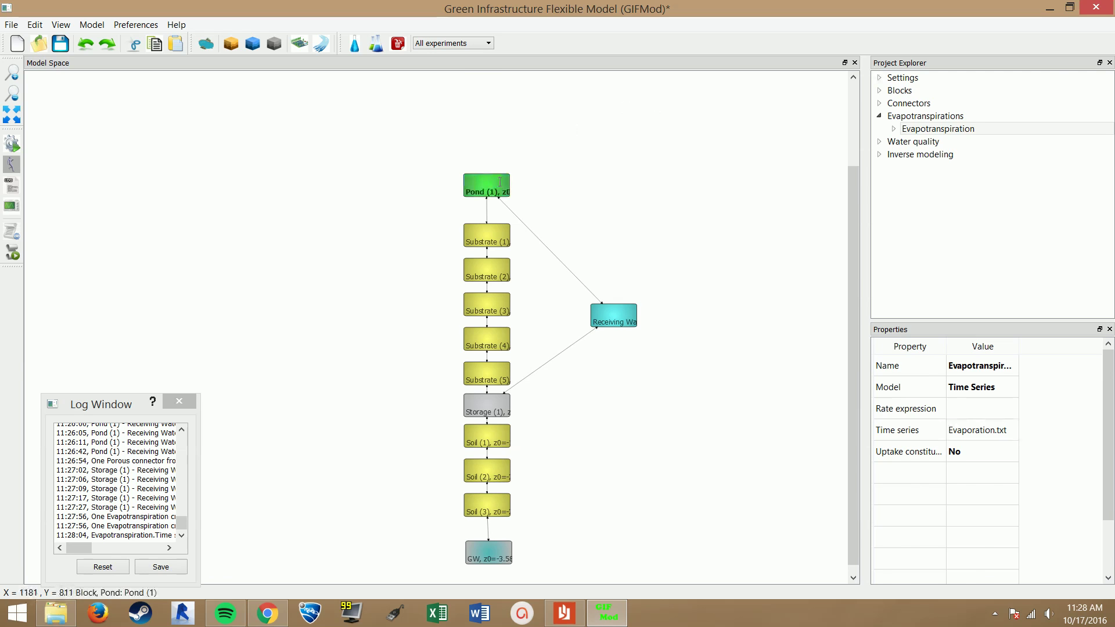
{"action": "scroll", "coordinate": [1062, 455], "scroll_direction": "down", "scroll_amount": 1}
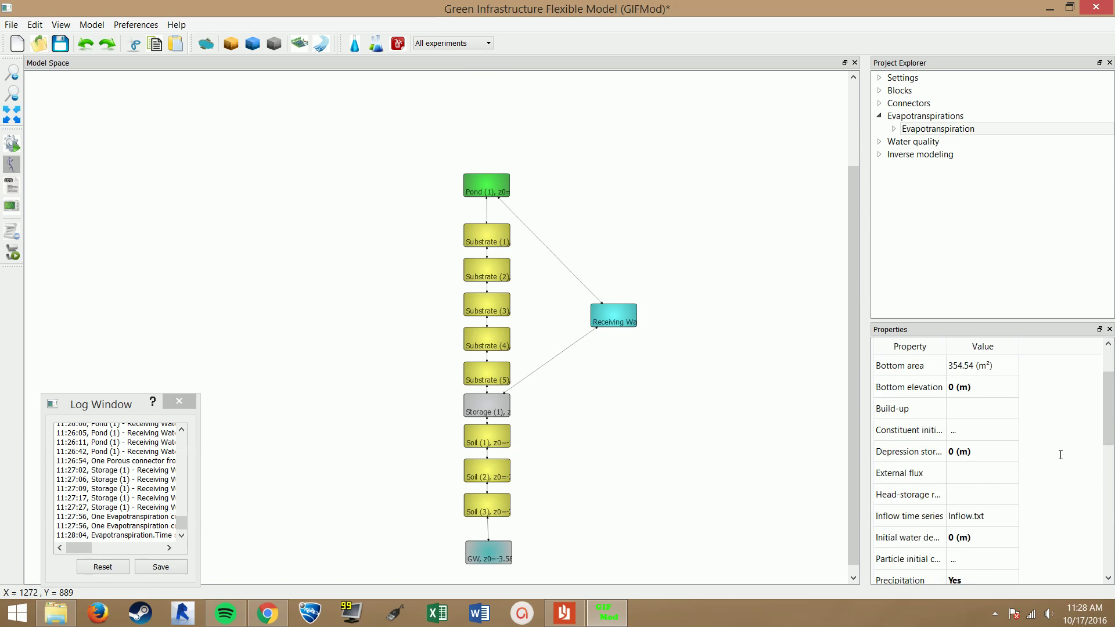
{"action": "scroll", "coordinate": [1060, 454], "scroll_direction": "down", "scroll_amount": 2}
{"action": "left_click", "coordinate": [961, 492]}
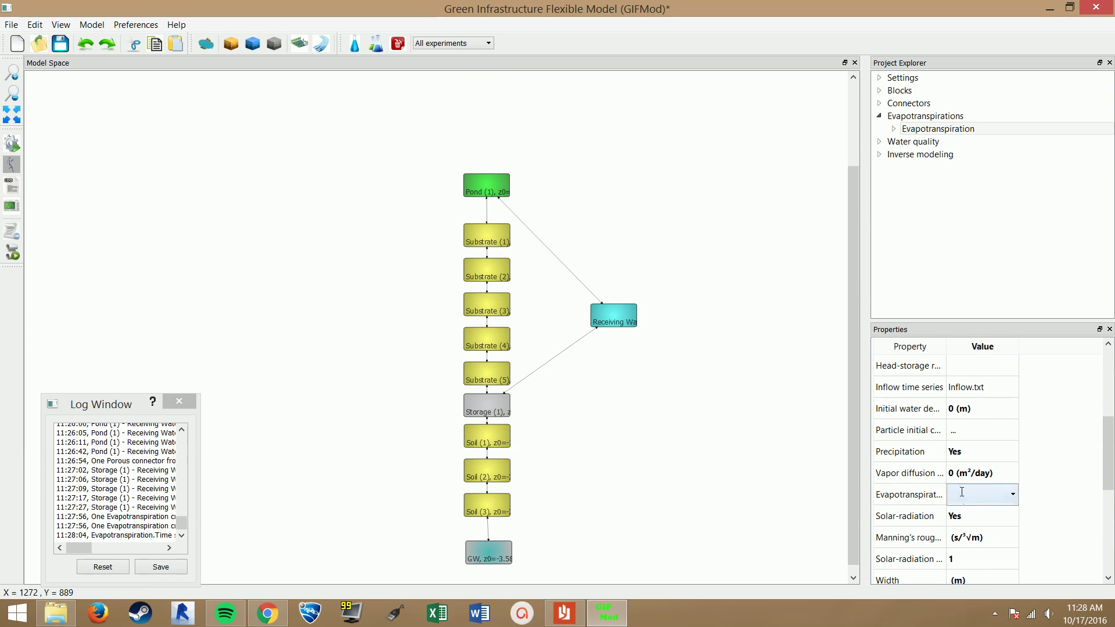
{"action": "left_click", "coordinate": [962, 492]}
{"action": "left_click", "coordinate": [973, 514]}
{"action": "left_click", "coordinate": [1072, 496]}
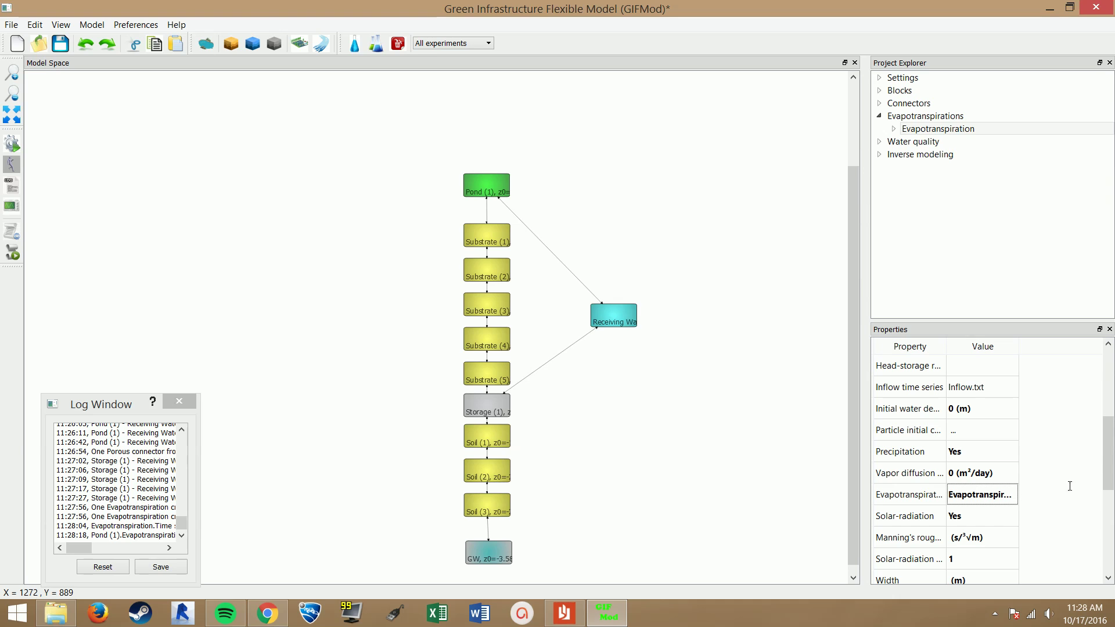
Step: Set the simulation start date in the project settings to March 1, 2012
{"action": "left_click", "coordinate": [880, 77]}
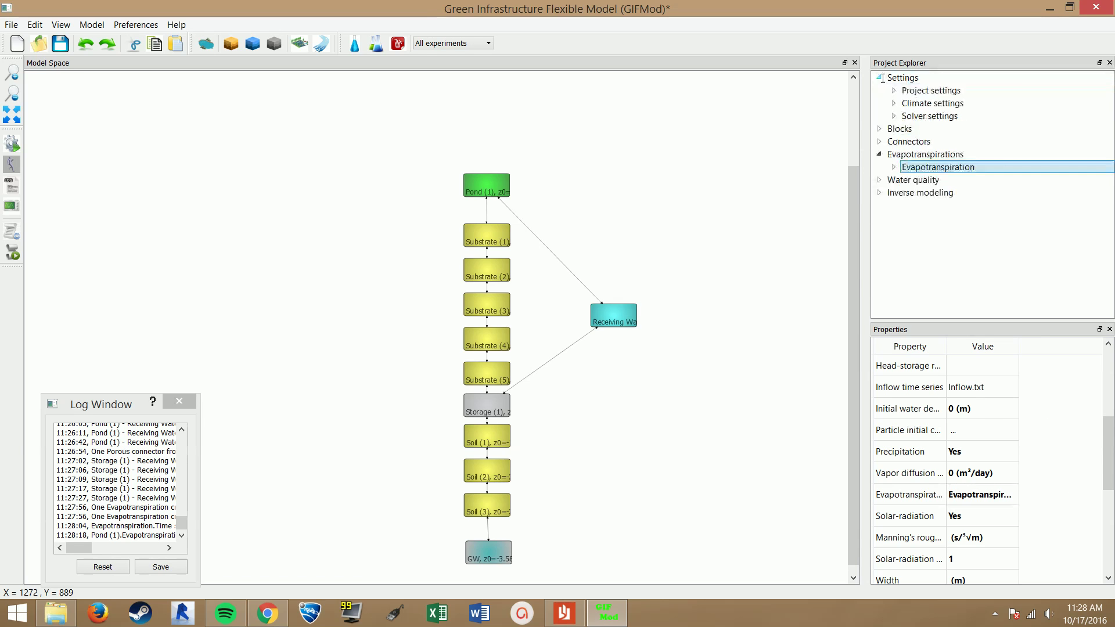
{"action": "left_click", "coordinate": [917, 90]}
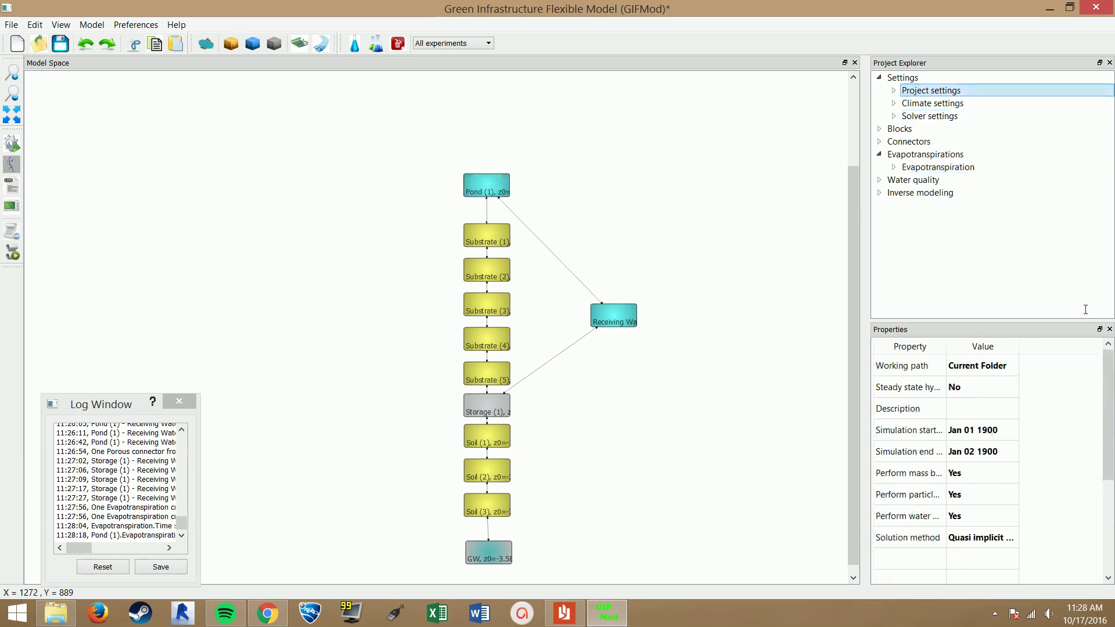
{"action": "double_click", "coordinate": [987, 429]}
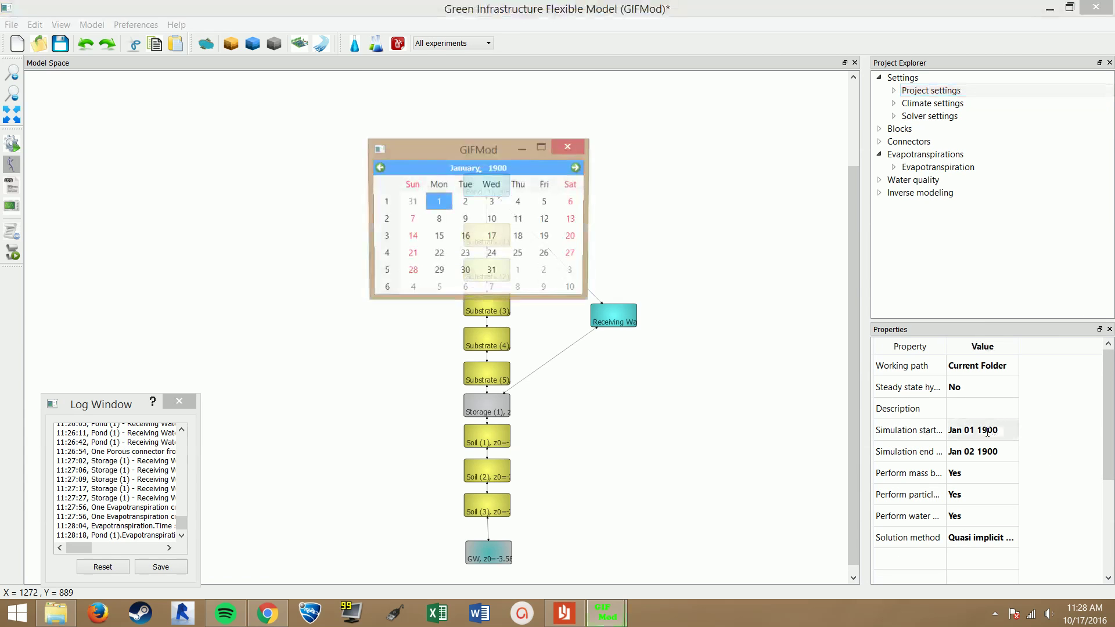
{"action": "left_click", "coordinate": [496, 167]}
{"action": "type", "text": "2012"}
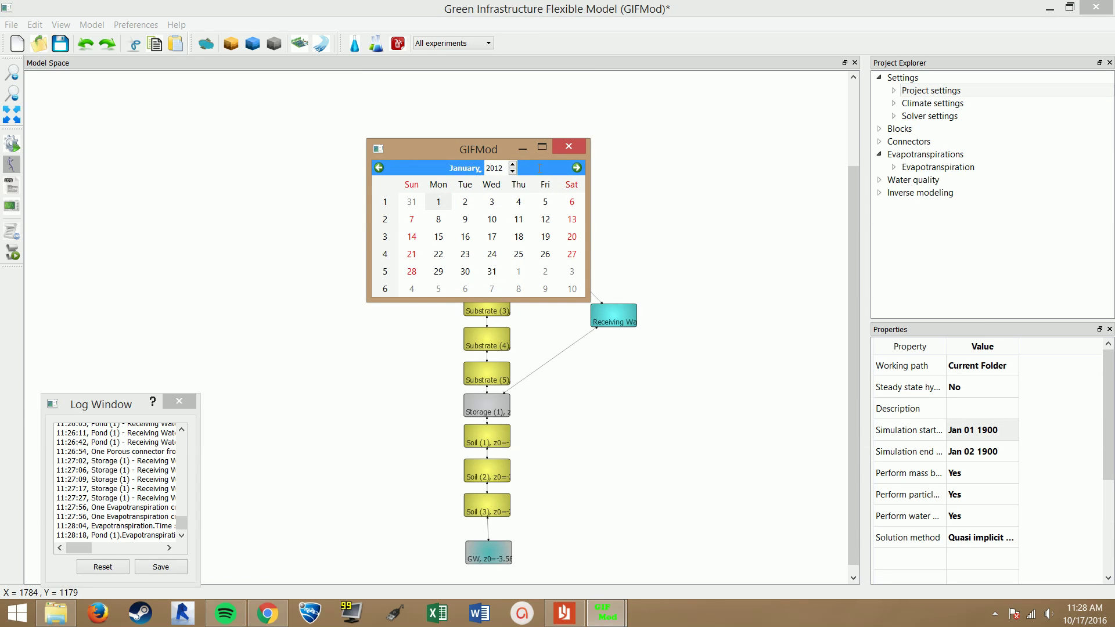
{"action": "key", "text": "Return"}
{"action": "left_click", "coordinate": [464, 168]}
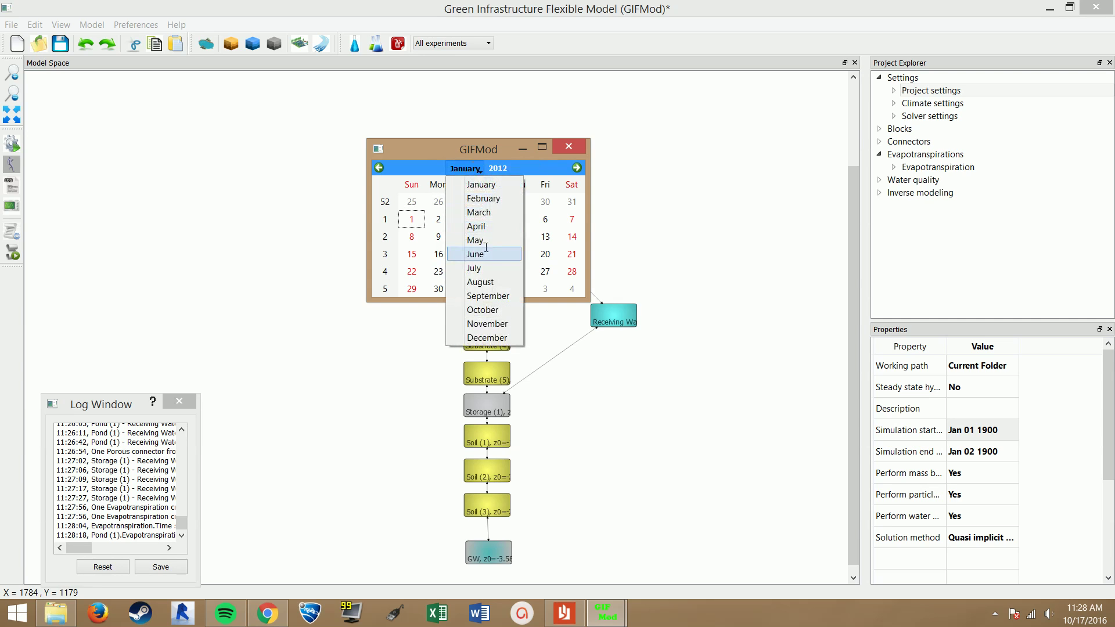
{"action": "left_click", "coordinate": [483, 212]}
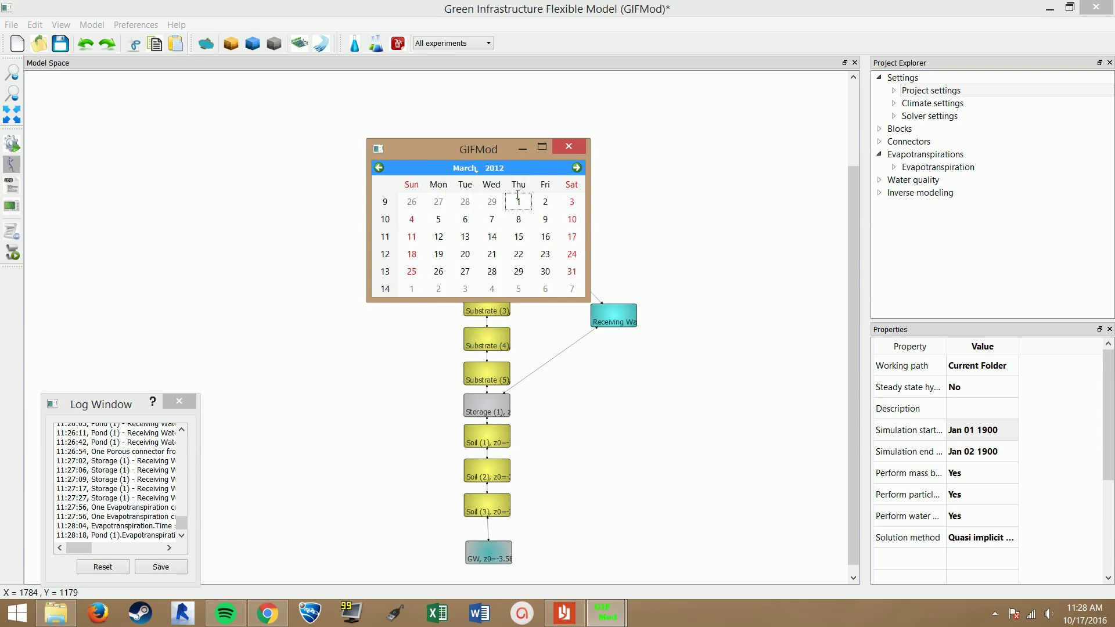
{"action": "left_click", "coordinate": [519, 203]}
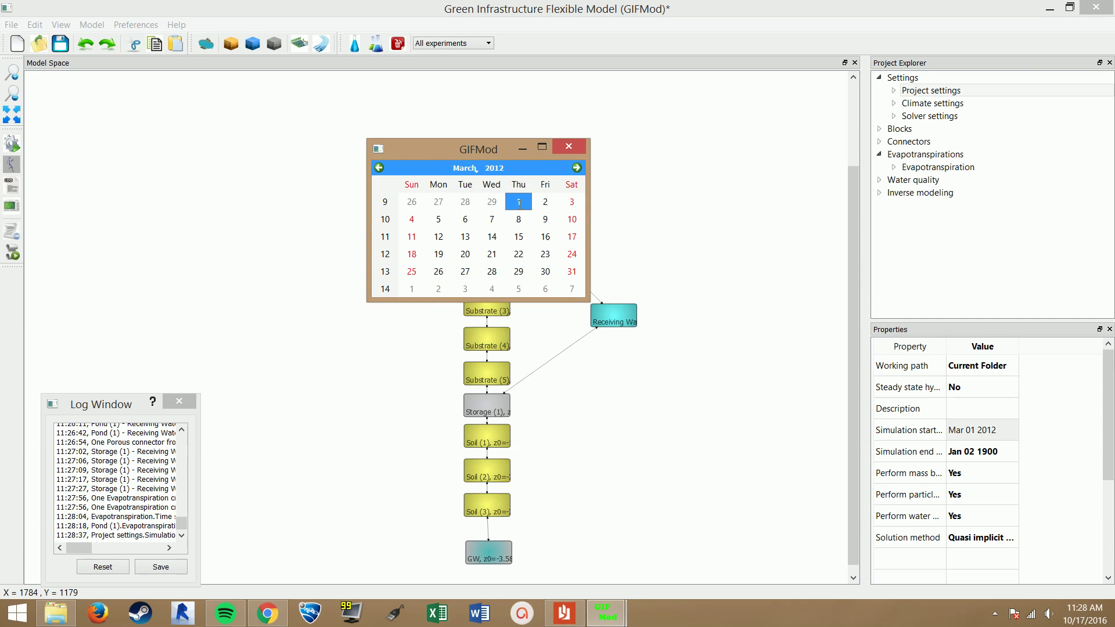
Step: Set the simulation end date in the project settings to March 31, 2012
{"action": "left_click", "coordinate": [976, 452]}
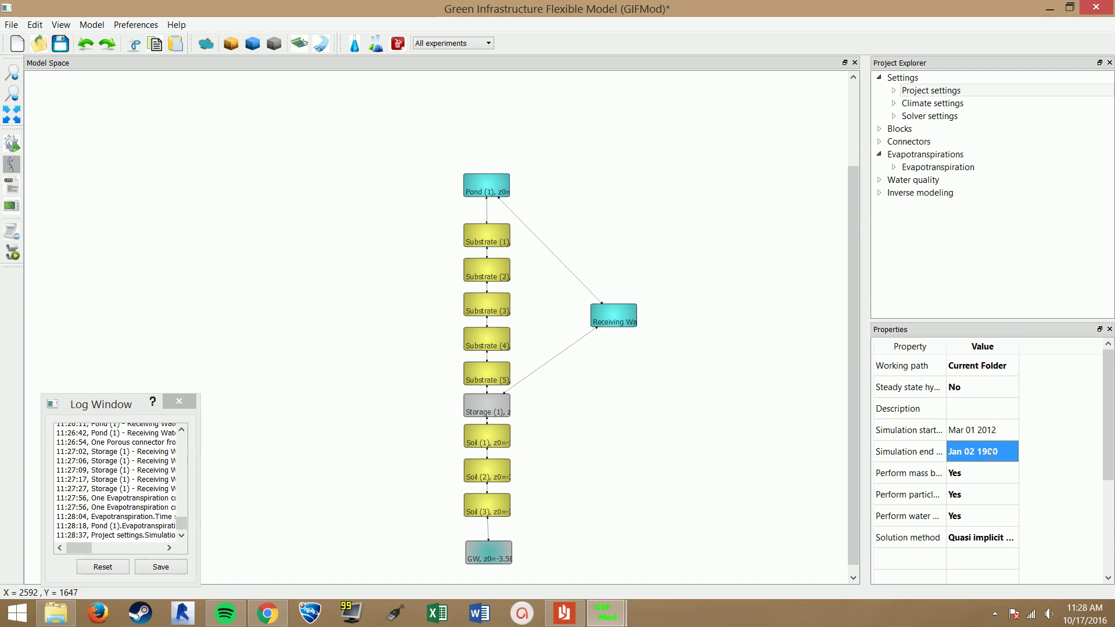
{"action": "mouse_move", "coordinate": [606, 613]}
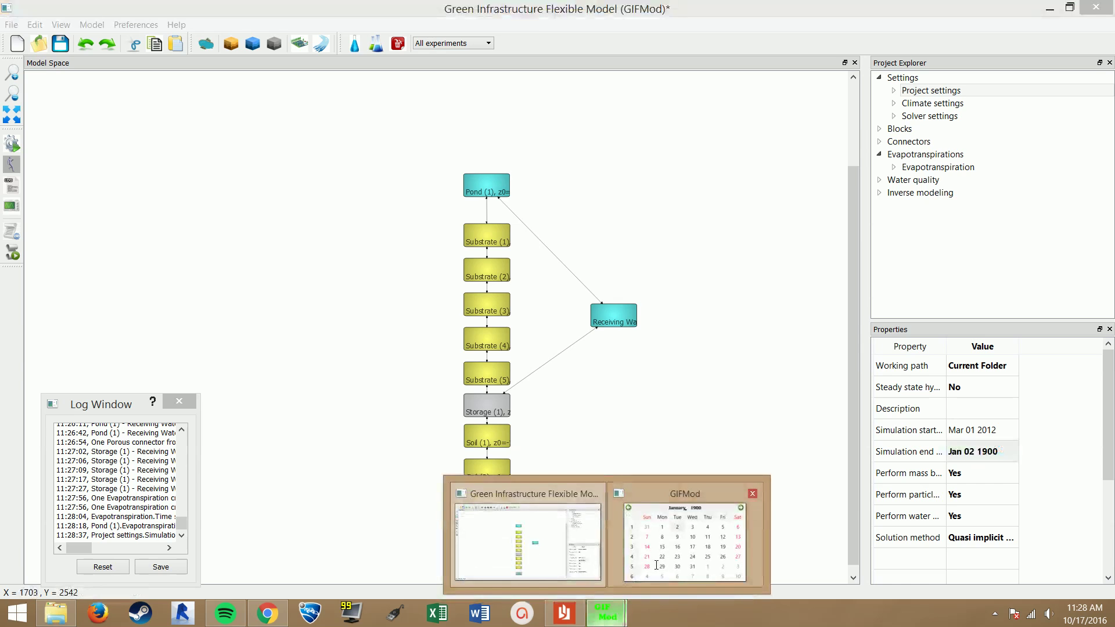
{"action": "left_click", "coordinate": [691, 534]}
{"action": "left_click", "coordinate": [497, 167]}
{"action": "type", "text": "2012"}
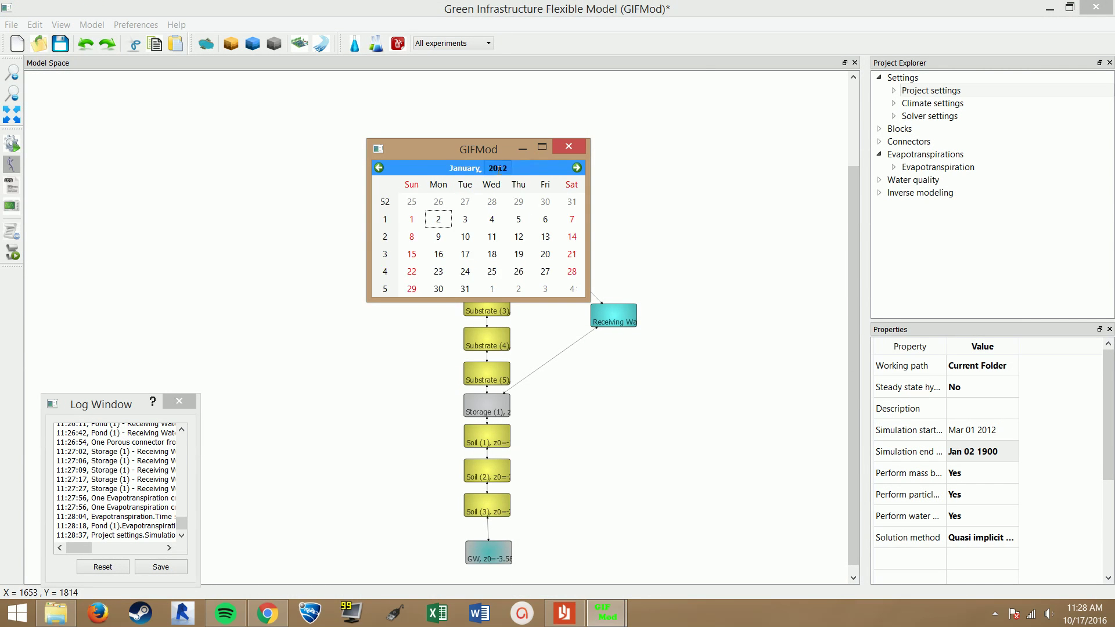
{"action": "left_click", "coordinate": [464, 168]}
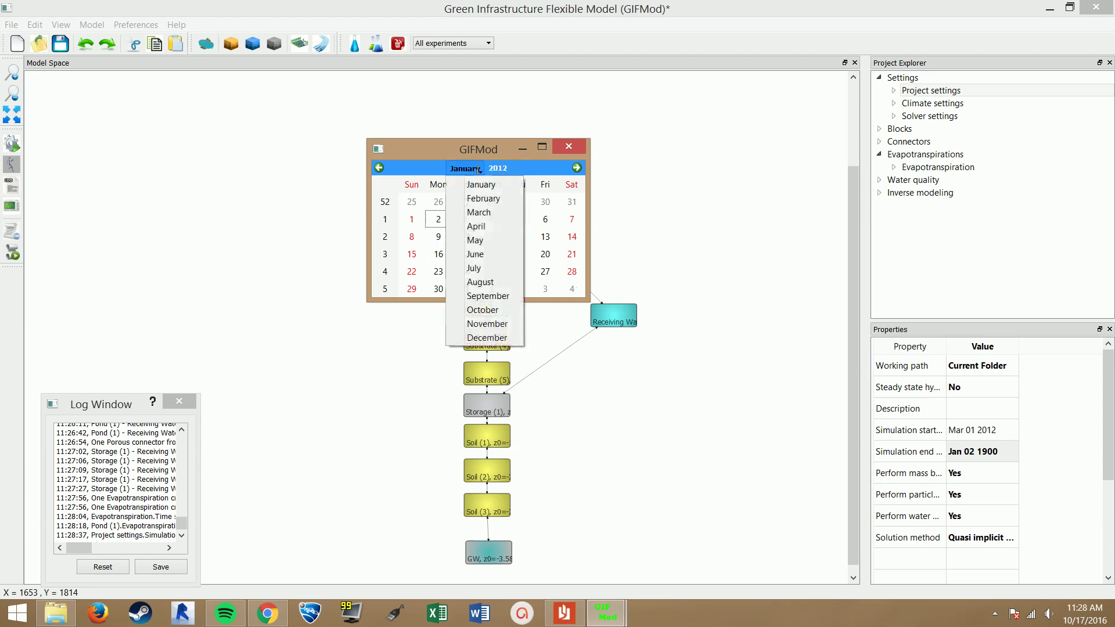
{"action": "left_click", "coordinate": [491, 213]}
{"action": "left_click", "coordinate": [572, 272]}
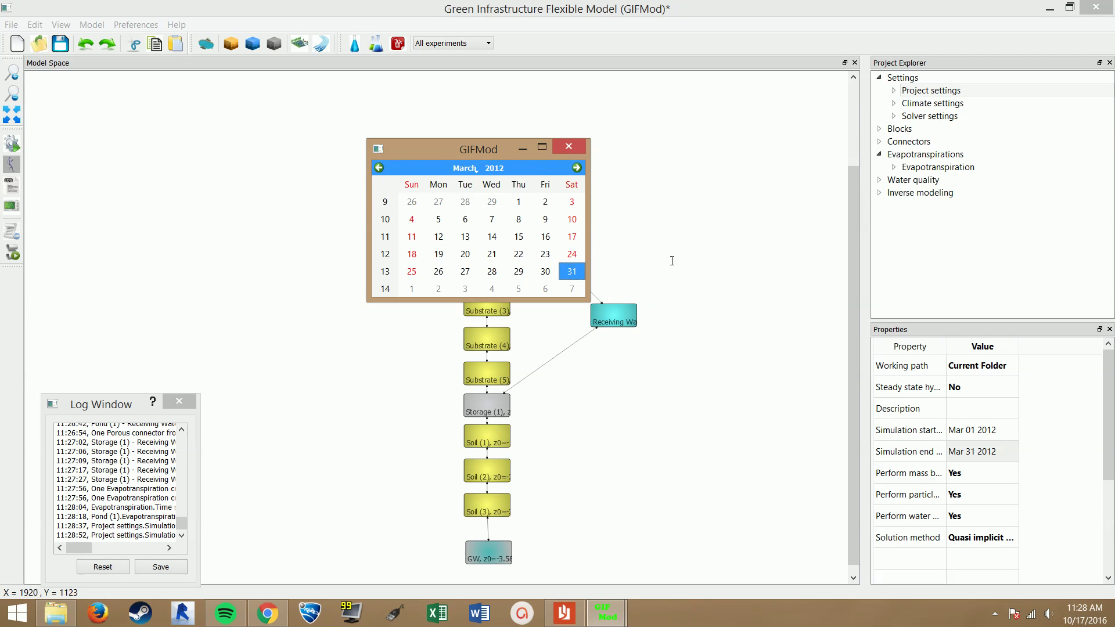
{"action": "left_click", "coordinate": [569, 146]}
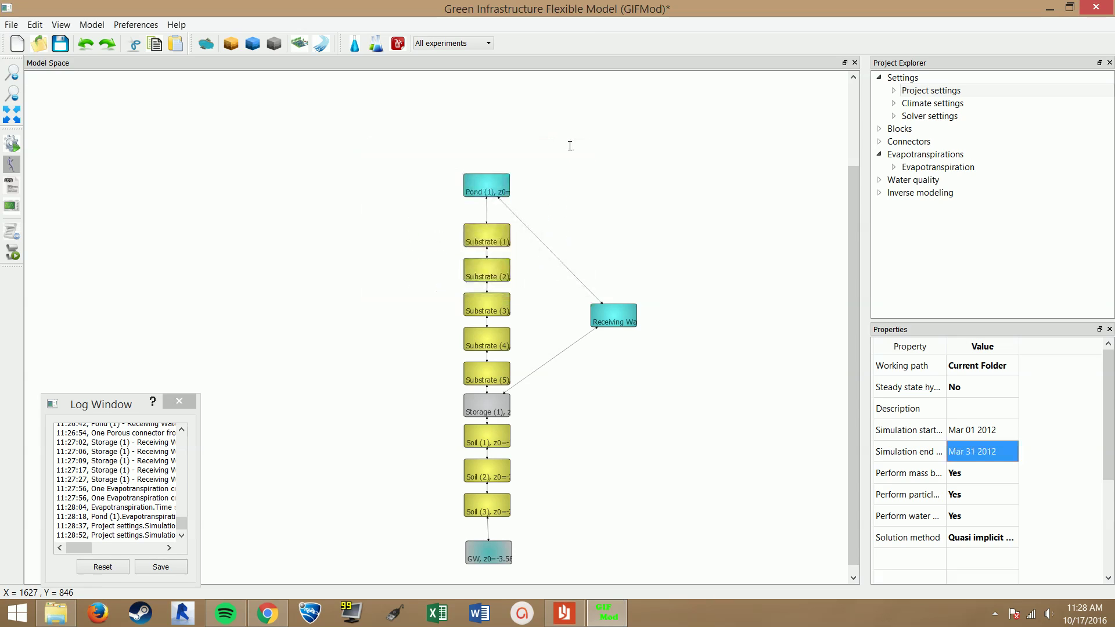
Step: Save the model as RainGarden_GIFMOD and run its simulation, moving the progress window off the model diagram
{"action": "left_click", "coordinate": [61, 43]}
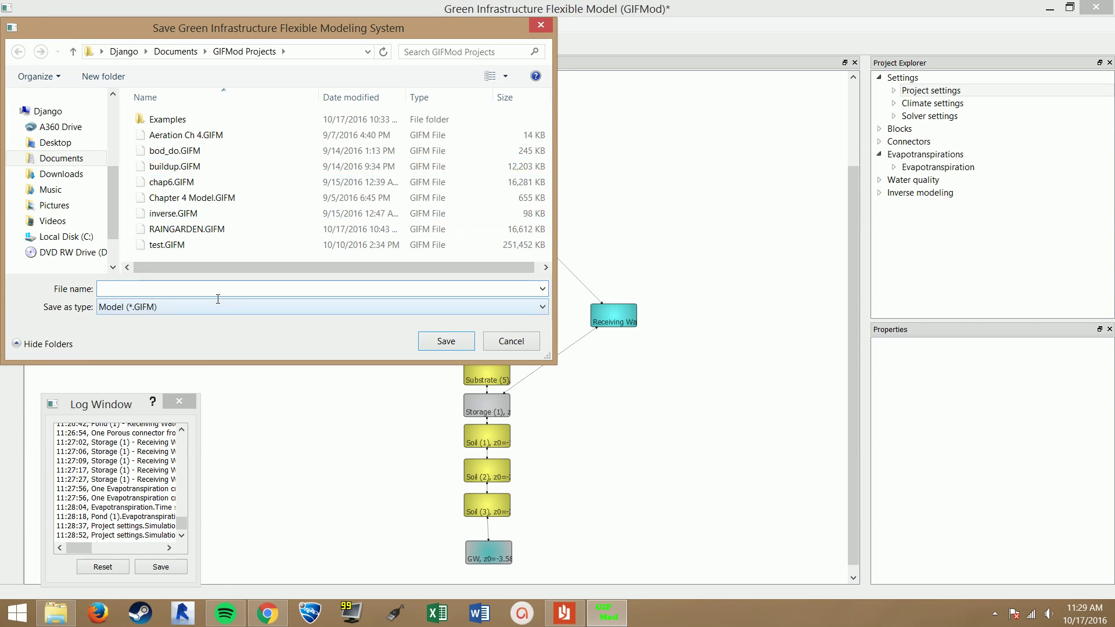
{"action": "type", "text": "RainGarden_GIFMOD"}
{"action": "key", "text": "Return"}
{"action": "left_click", "coordinate": [11, 143]}
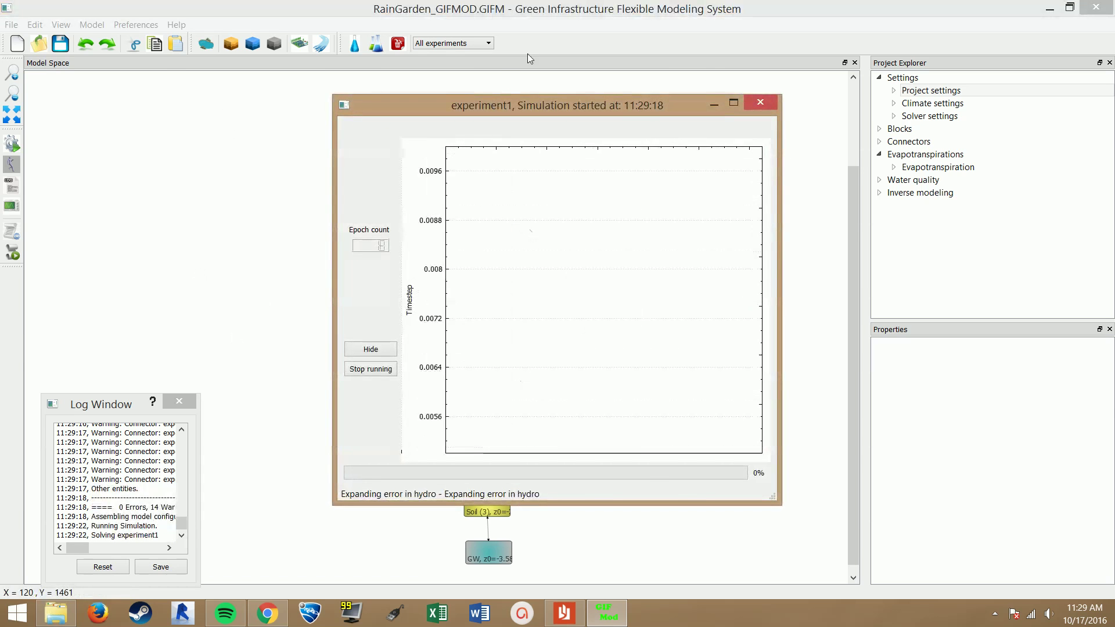
{"action": "left_click_drag", "start_coordinate": [553, 106], "coordinate": [292, 40]}
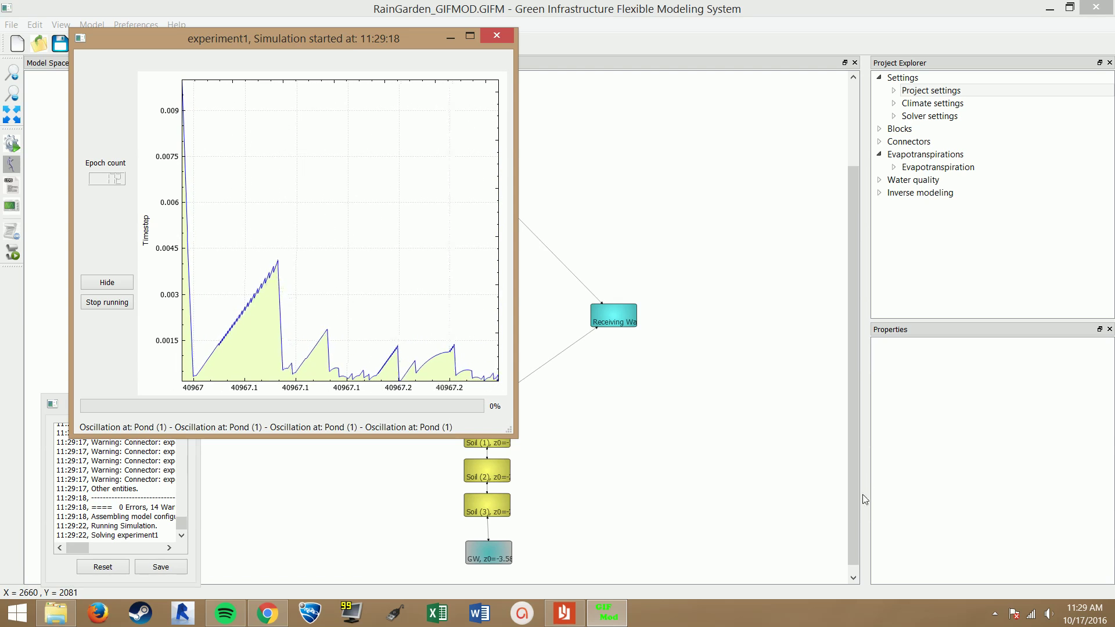
{"action": "left_click", "coordinate": [995, 613]}
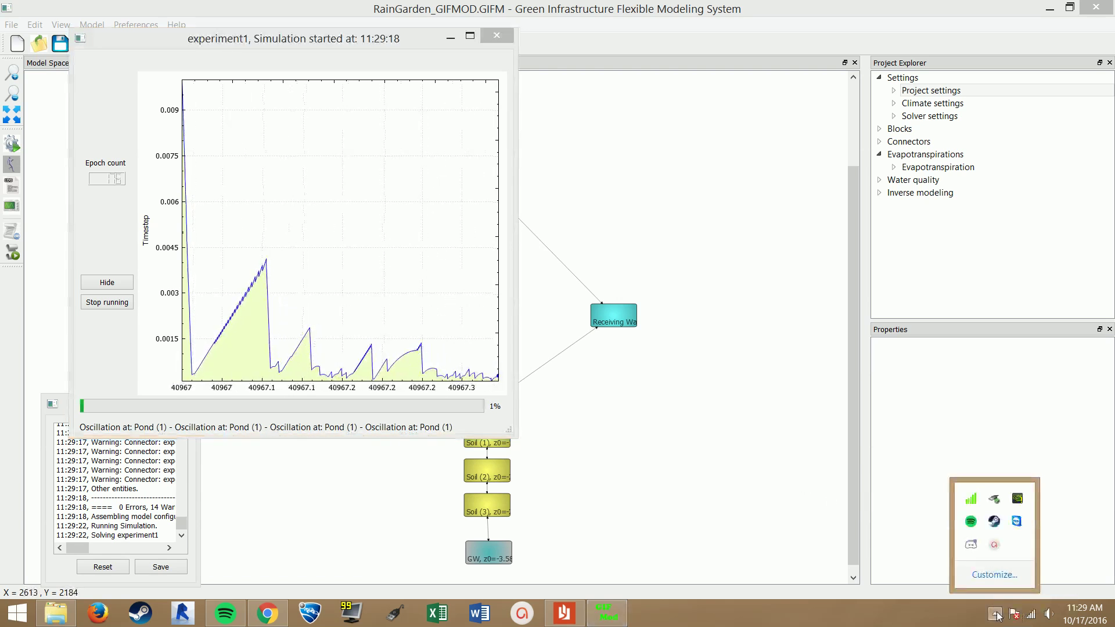
{"action": "left_click", "coordinate": [995, 544]}
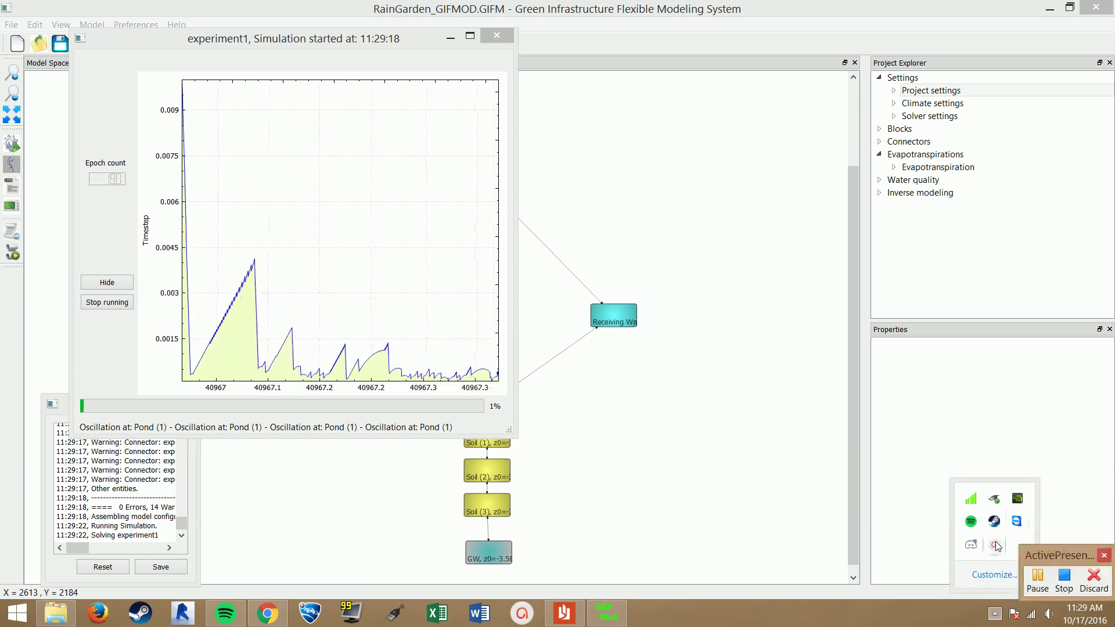
{"action": "left_click", "coordinate": [1037, 578]}
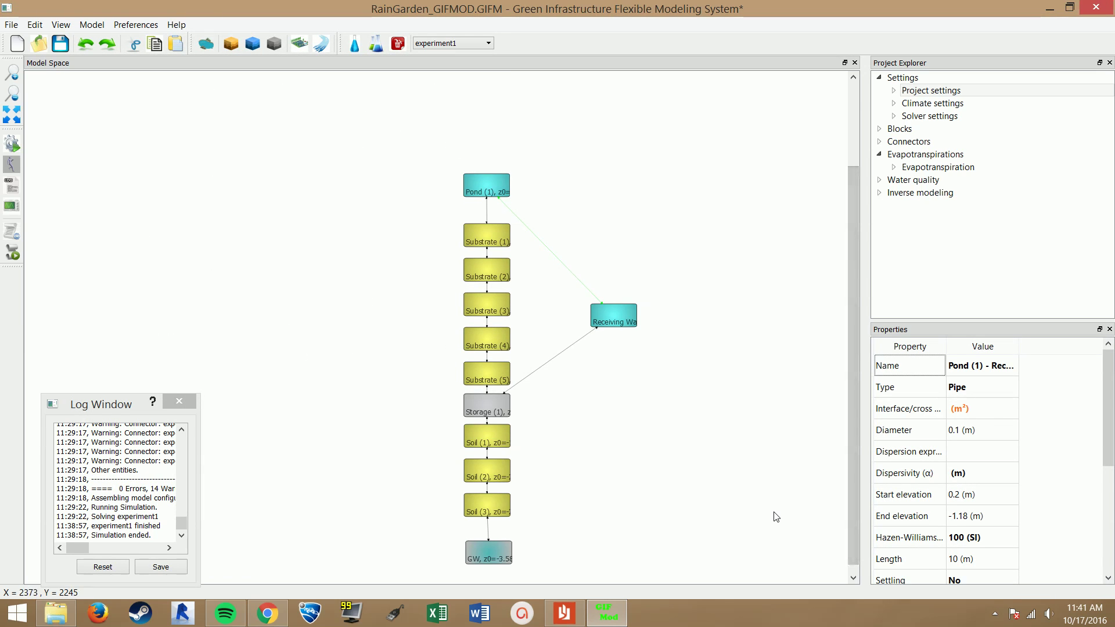
{"action": "left_click", "coordinate": [590, 441]}
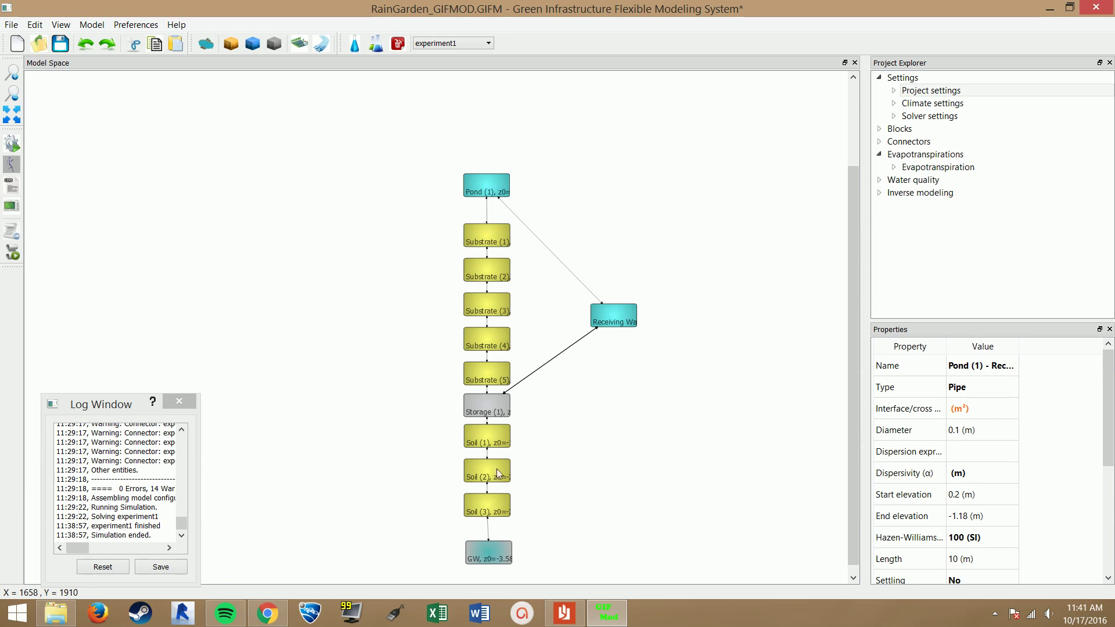
{"action": "left_click", "coordinate": [422, 254]}
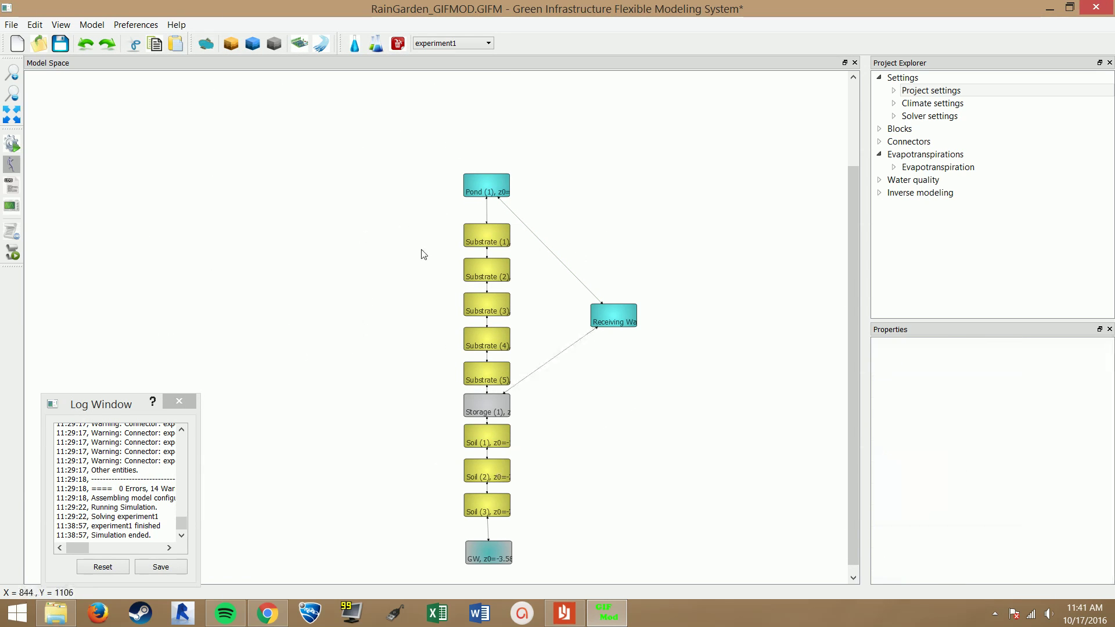
Step: Plot the simulated head of Pond (1) and place the plot beside the model diagram
{"action": "left_click", "coordinate": [479, 184]}
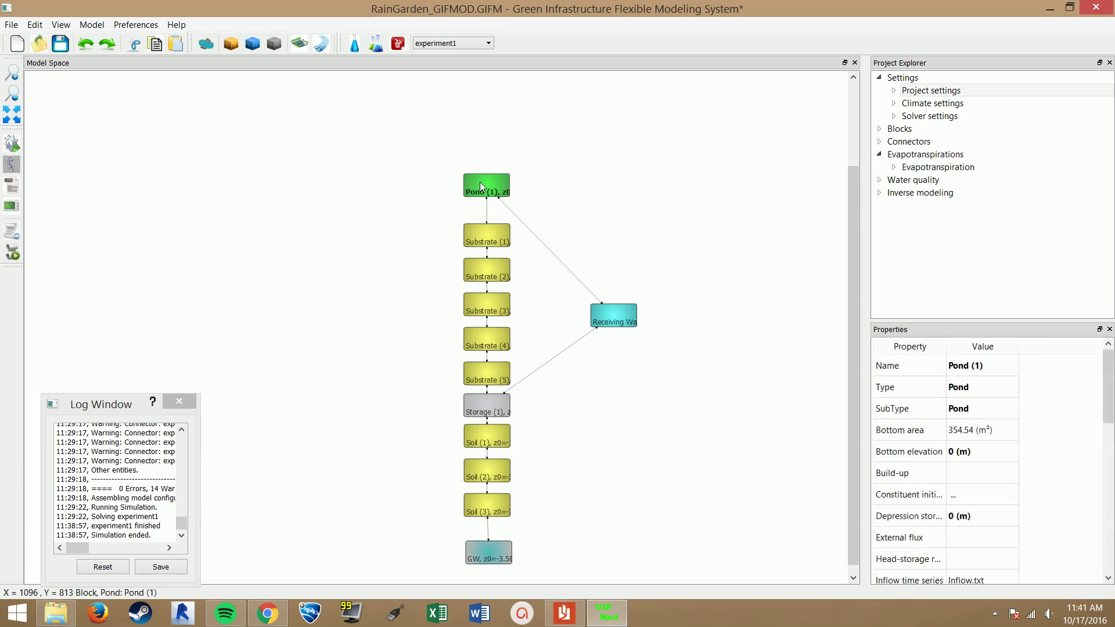
{"action": "right_click", "coordinate": [481, 186]}
{"action": "mouse_move", "coordinate": [555, 256]}
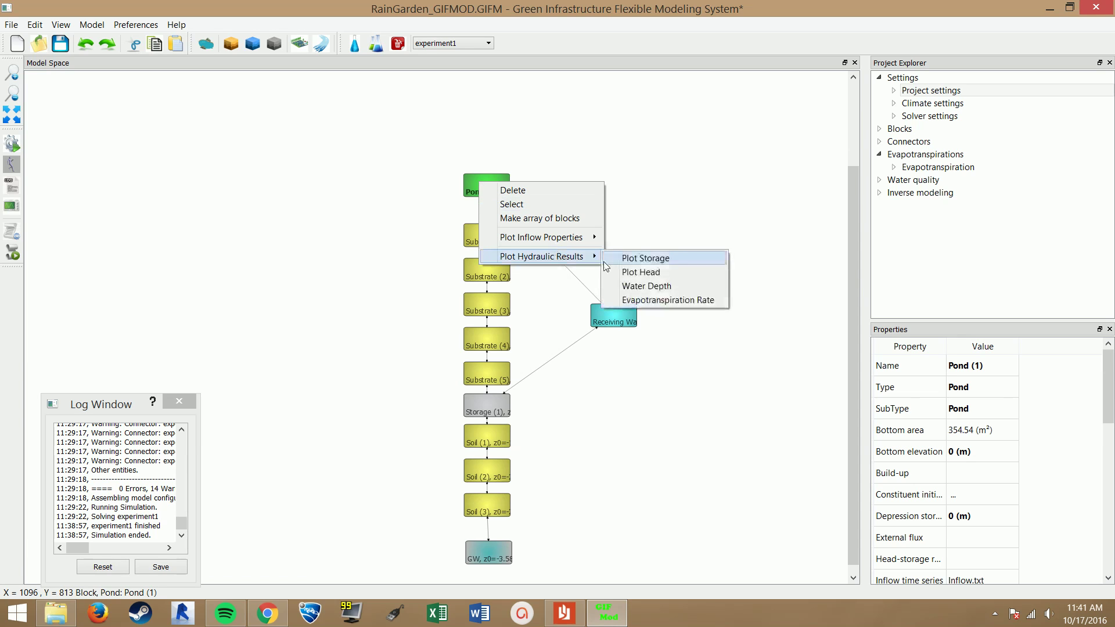
{"action": "left_click", "coordinate": [642, 272]}
{"action": "left_click_drag", "start_coordinate": [399, 134], "coordinate": [281, 105]}
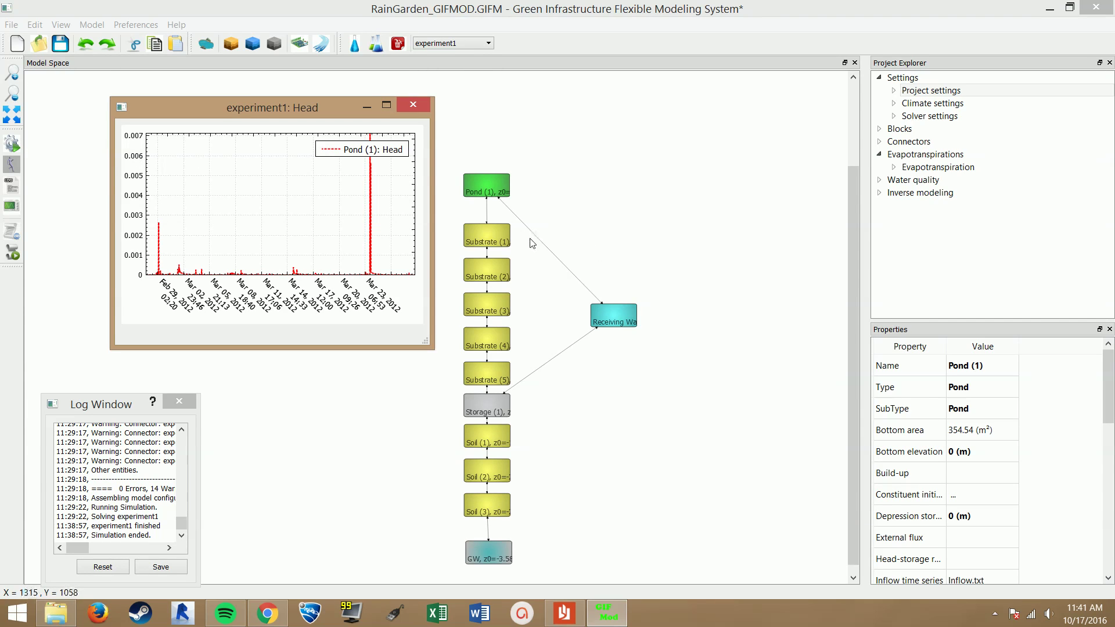
Step: Plot the flow through the Pond (1) - Receiving Water pipe beside the head plot, and close both plots
{"action": "left_click", "coordinate": [546, 247]}
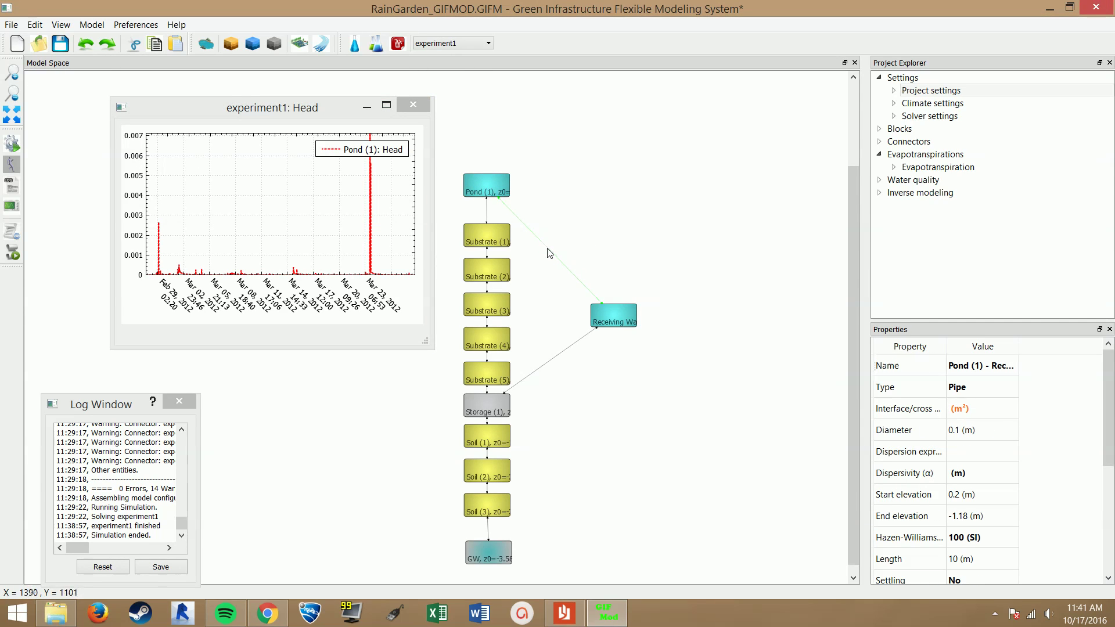
{"action": "right_click", "coordinate": [547, 252]}
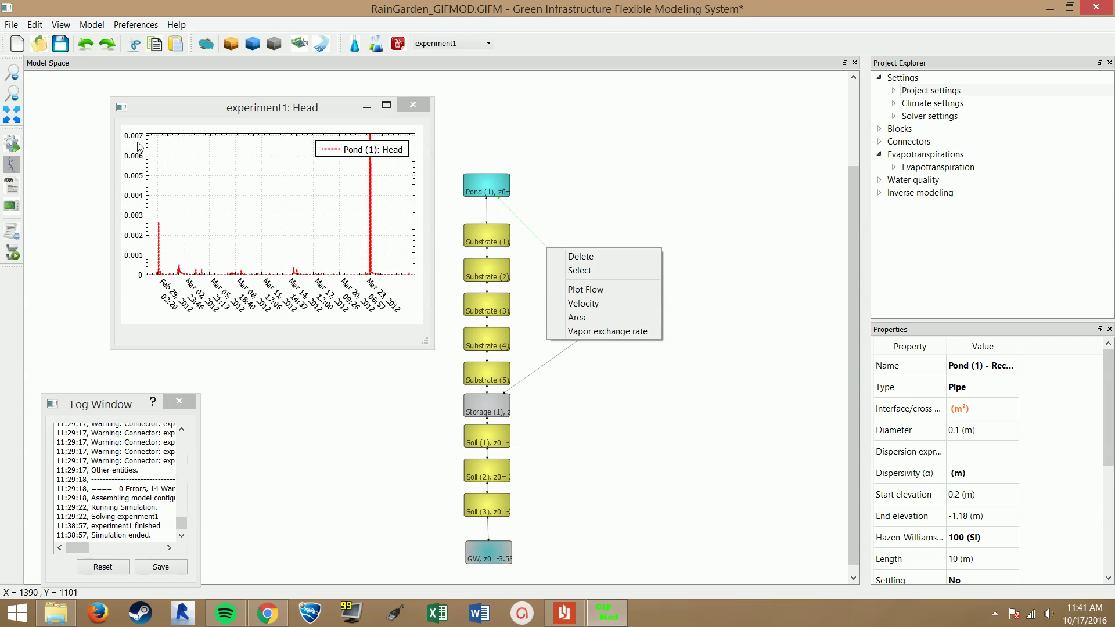
{"action": "left_click", "coordinate": [625, 291]}
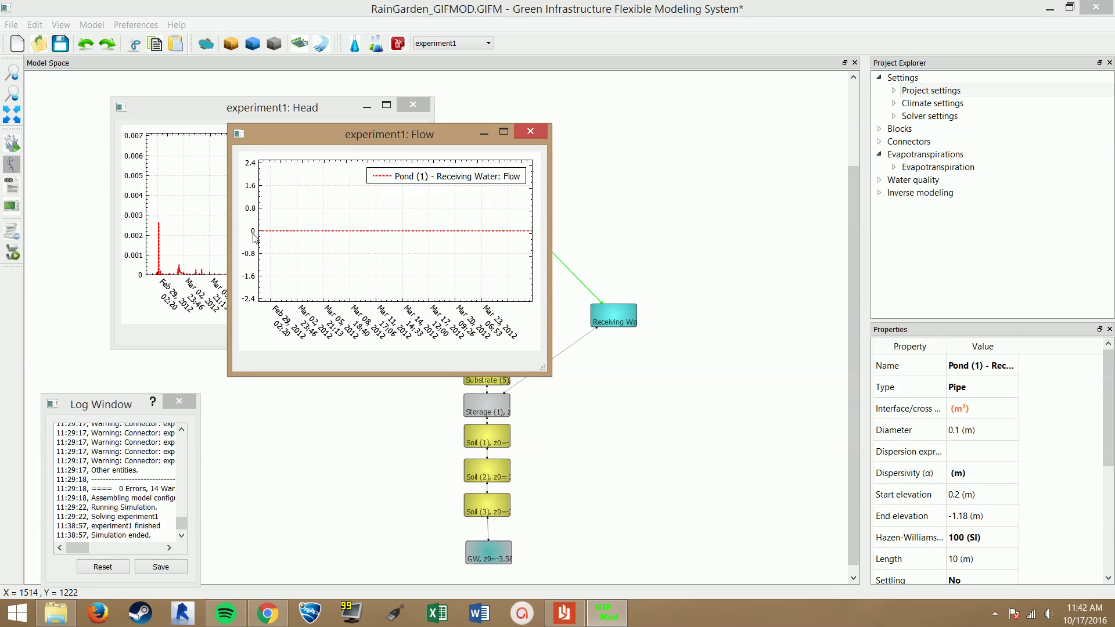
{"action": "left_click_drag", "start_coordinate": [444, 137], "coordinate": [684, 104]}
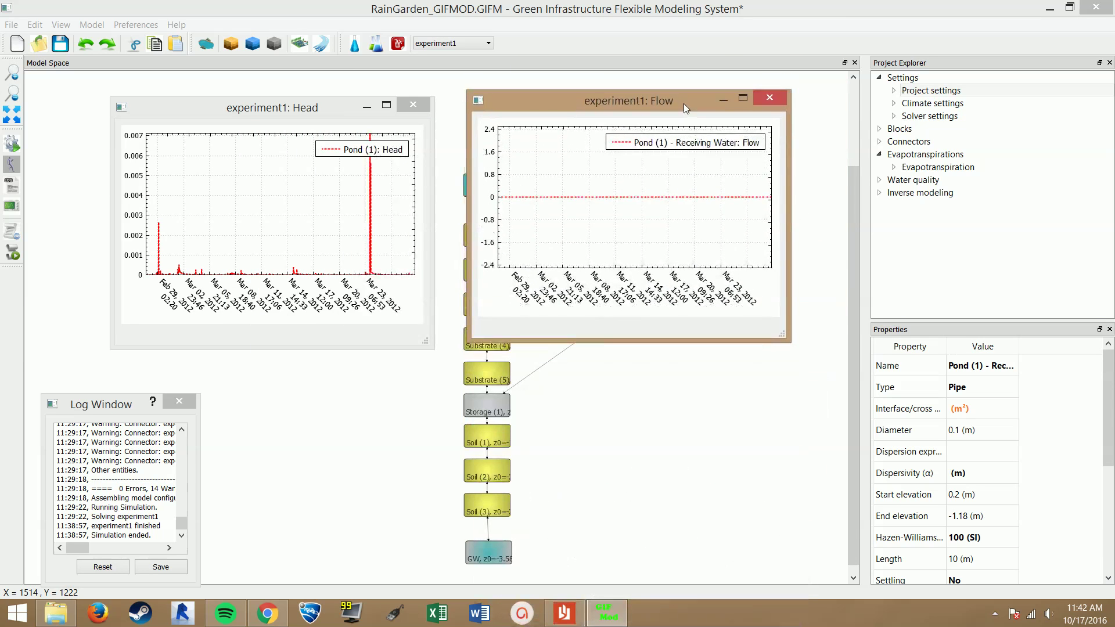
{"action": "left_click", "coordinate": [770, 97]}
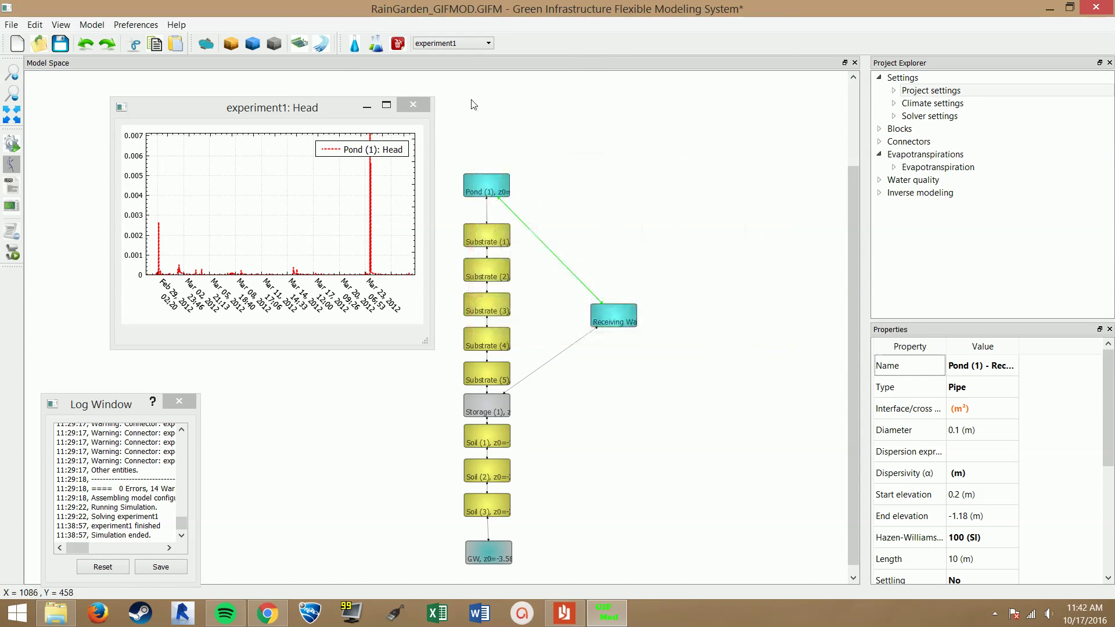
{"action": "left_click", "coordinate": [412, 105]}
Step: Plot the flow through the pipe from Storage (1) to Receiving Water, examine it beside the diagram and close the plot
{"action": "left_click", "coordinate": [607, 393]}
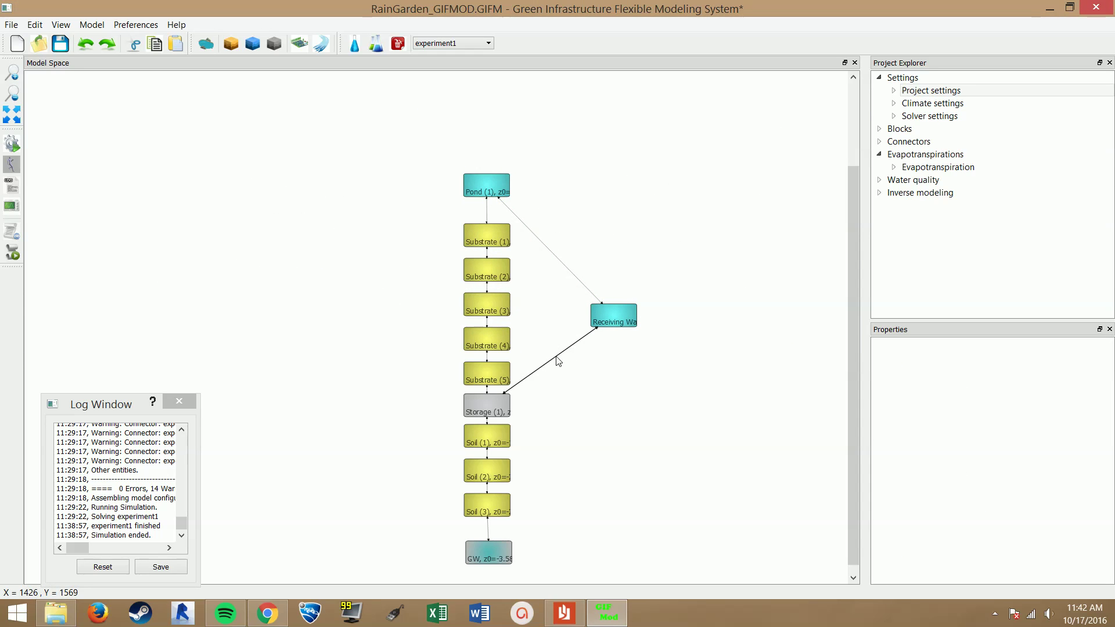
{"action": "left_click", "coordinate": [556, 360]}
{"action": "right_click", "coordinate": [554, 357]}
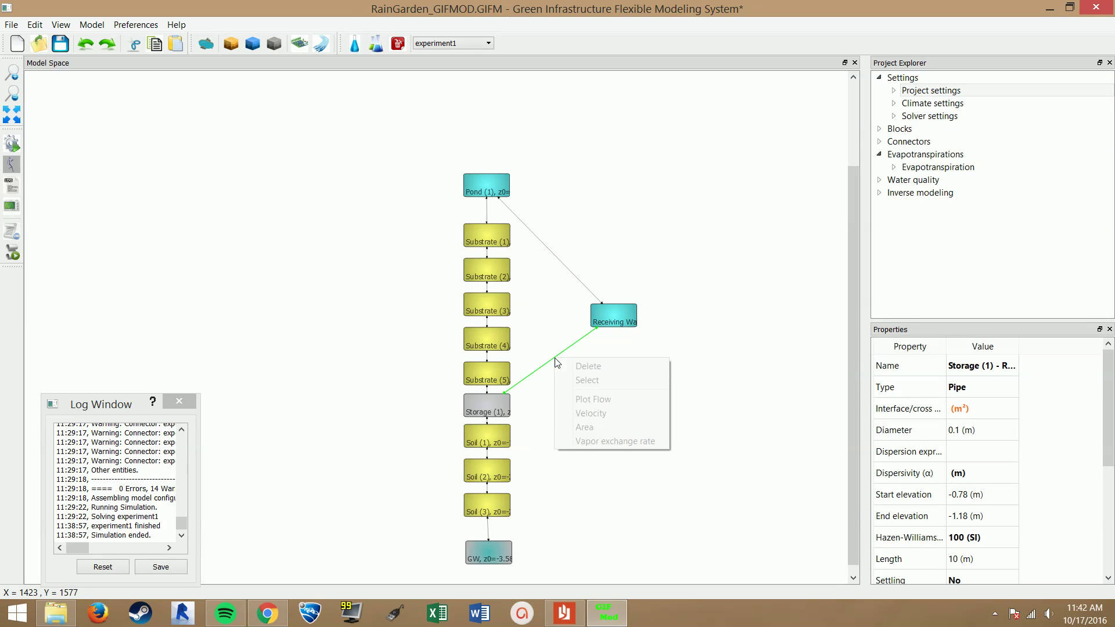
{"action": "left_click", "coordinate": [606, 400]}
{"action": "left_click_drag", "start_coordinate": [371, 138], "coordinate": [235, 114]}
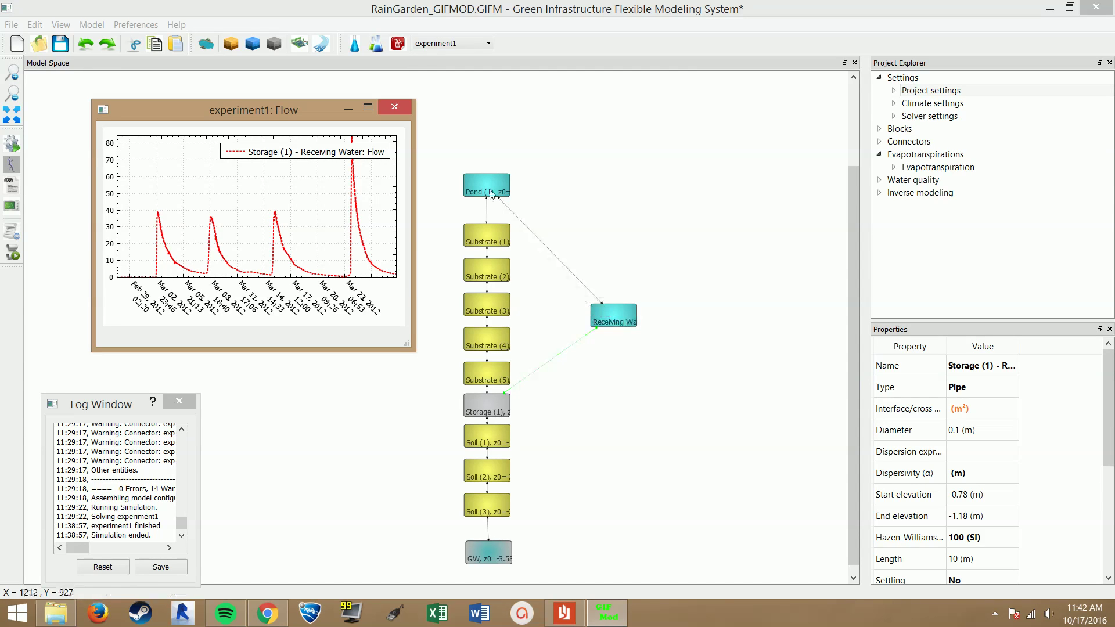
{"action": "left_click", "coordinate": [394, 108]}
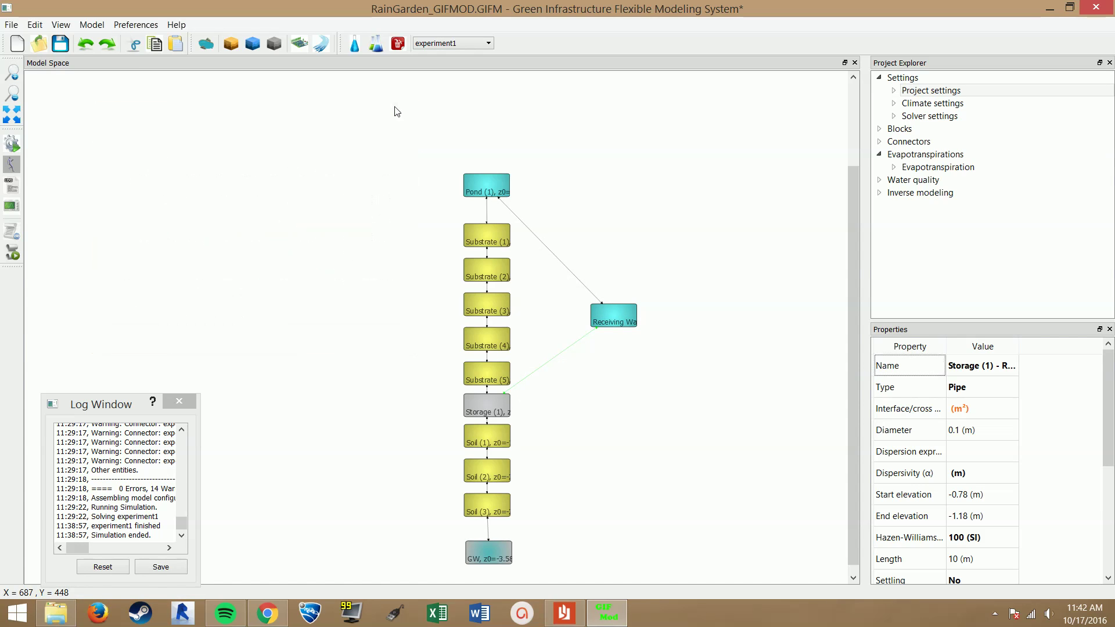
Step: Plot the moisture content of Substrate (1) and place the plot beside the model diagram
{"action": "right_click", "coordinate": [486, 238]}
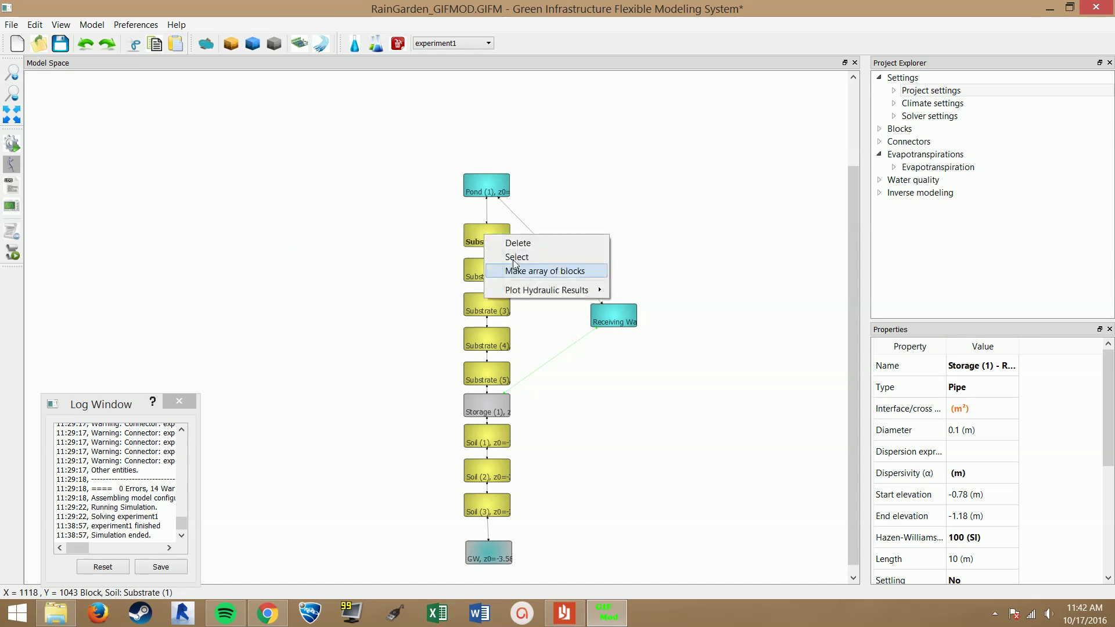
{"action": "mouse_move", "coordinate": [534, 292]}
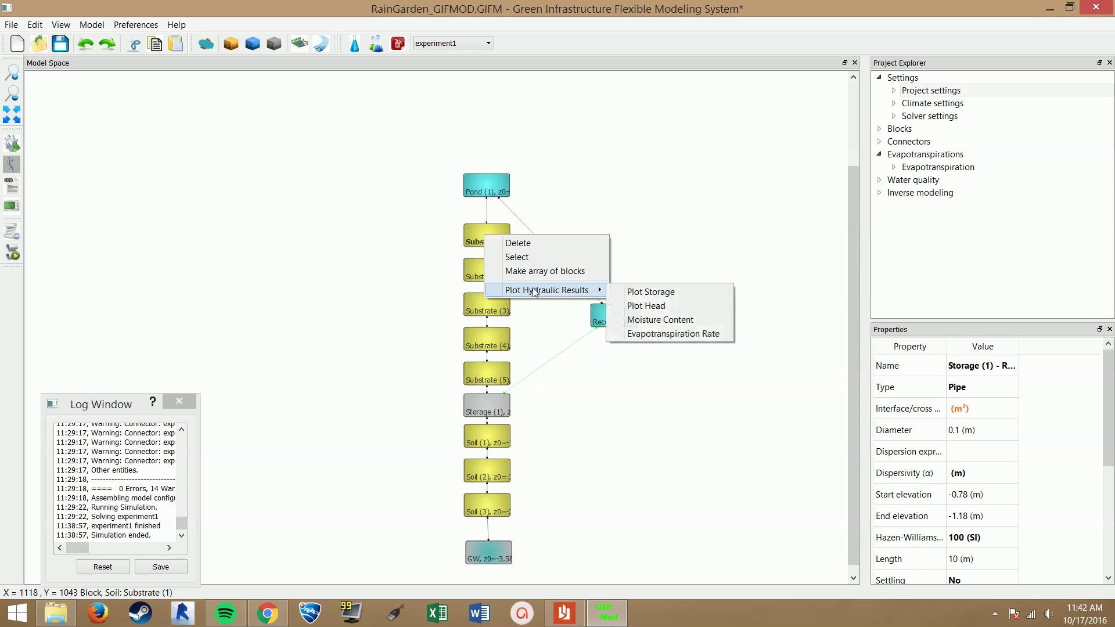
{"action": "left_click", "coordinate": [651, 320]}
{"action": "right_click", "coordinate": [430, 238]}
{"action": "left_click", "coordinate": [471, 245]}
{"action": "left_click_drag", "start_coordinate": [463, 132], "coordinate": [272, 115]}
Step: Plot the moisture content of Substrate (2) and copy its curve into the Substrate (1) plot, closing the separate plot
{"action": "left_click", "coordinate": [488, 278]}
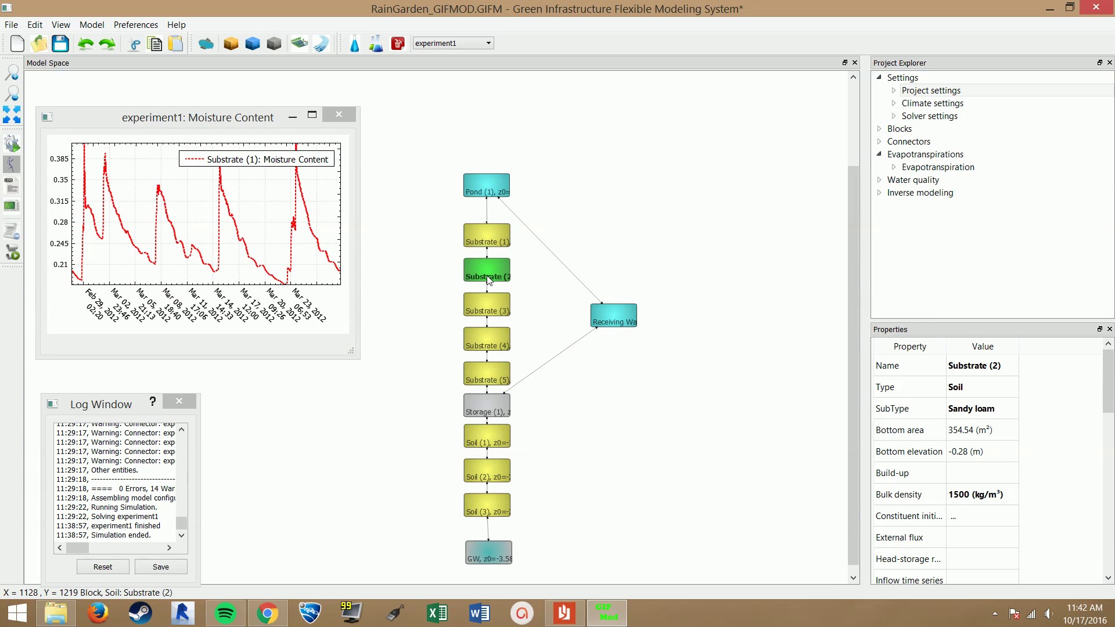
{"action": "right_click", "coordinate": [487, 275]}
{"action": "mouse_move", "coordinate": [562, 335]}
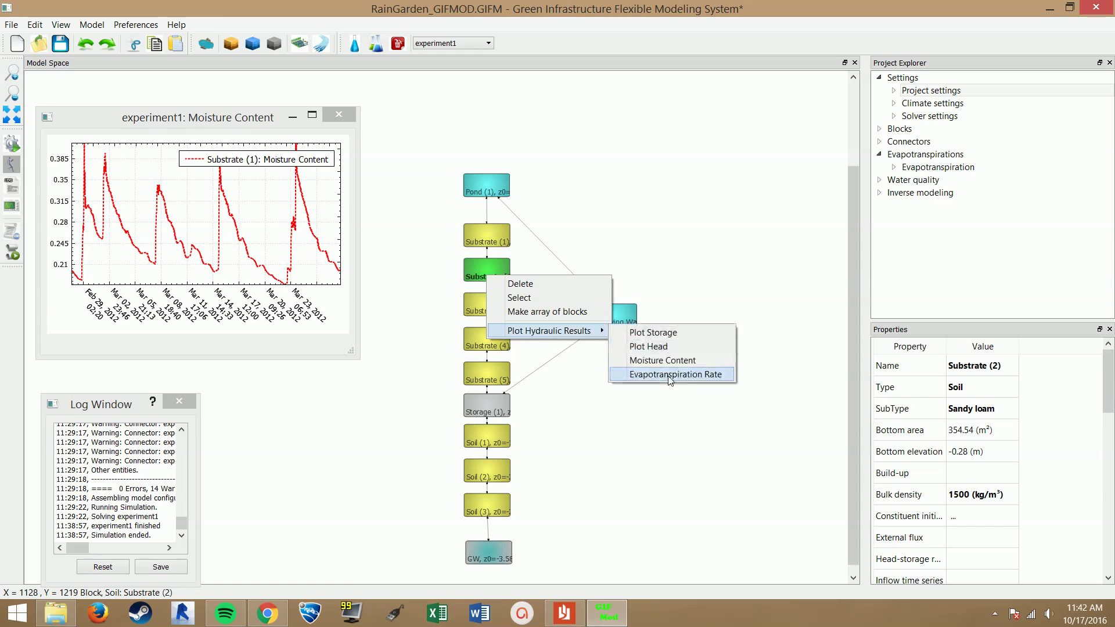
{"action": "left_click", "coordinate": [668, 361]}
{"action": "right_click", "coordinate": [448, 284]}
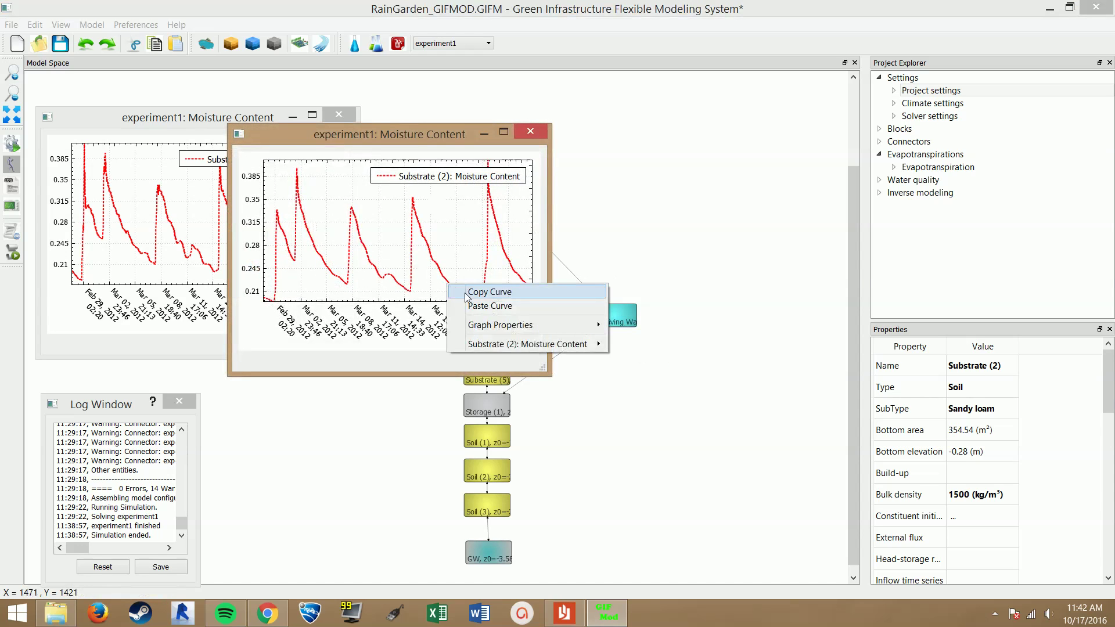
{"action": "left_click", "coordinate": [482, 295]}
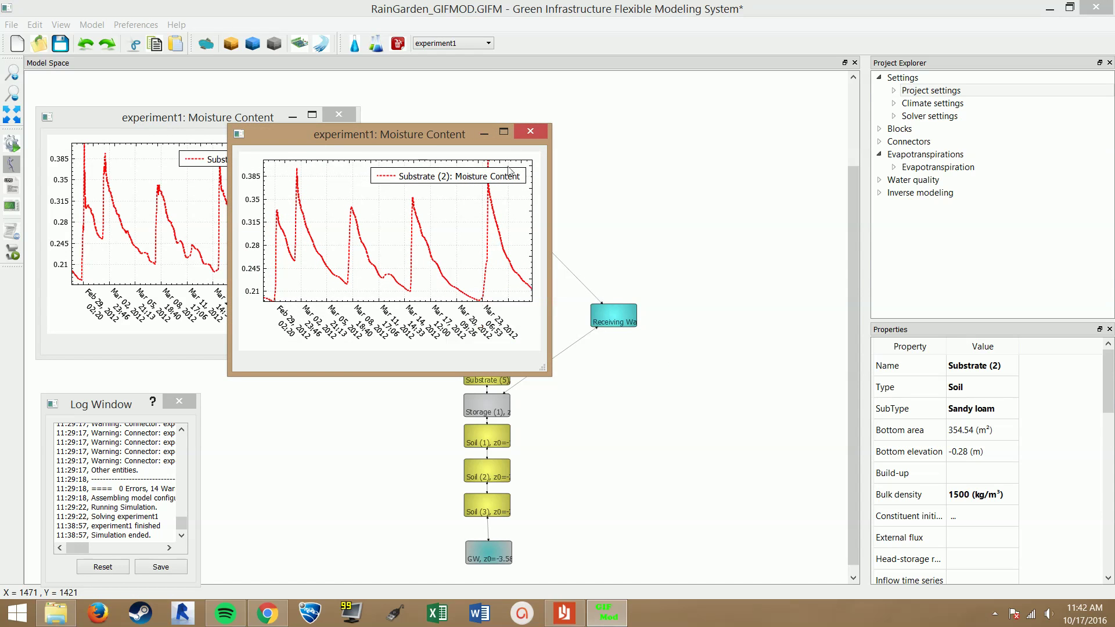
{"action": "left_click", "coordinate": [532, 132]}
{"action": "right_click", "coordinate": [307, 192]}
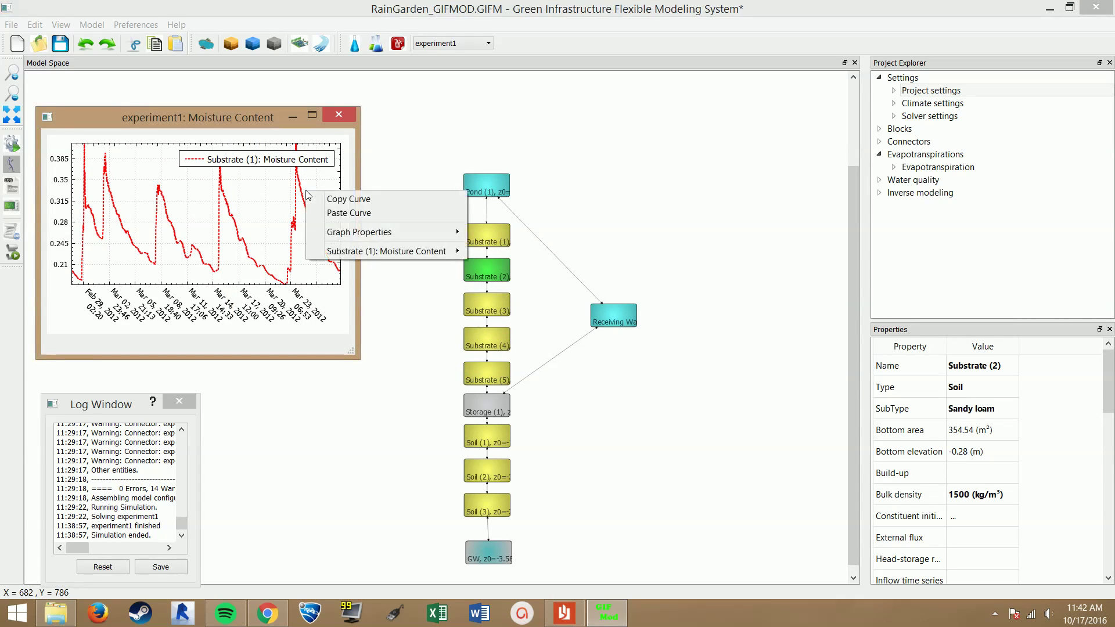
{"action": "left_click", "coordinate": [341, 215]}
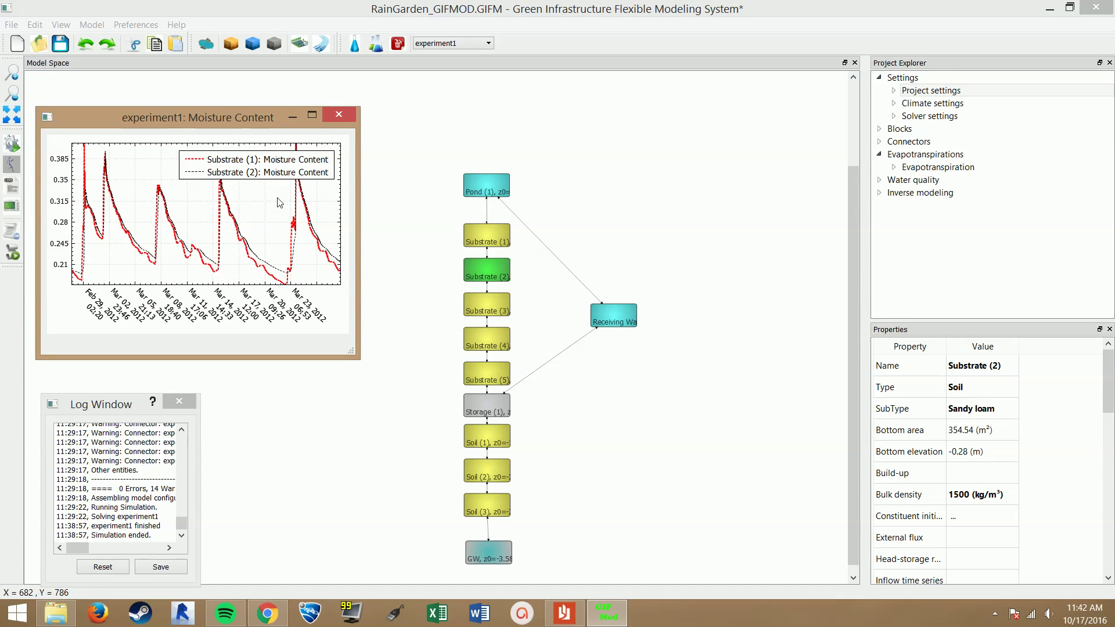
Step: Add the Substrate (3) moisture content curve to the combined moisture content plot and close its separate plot
{"action": "left_click", "coordinate": [468, 300]}
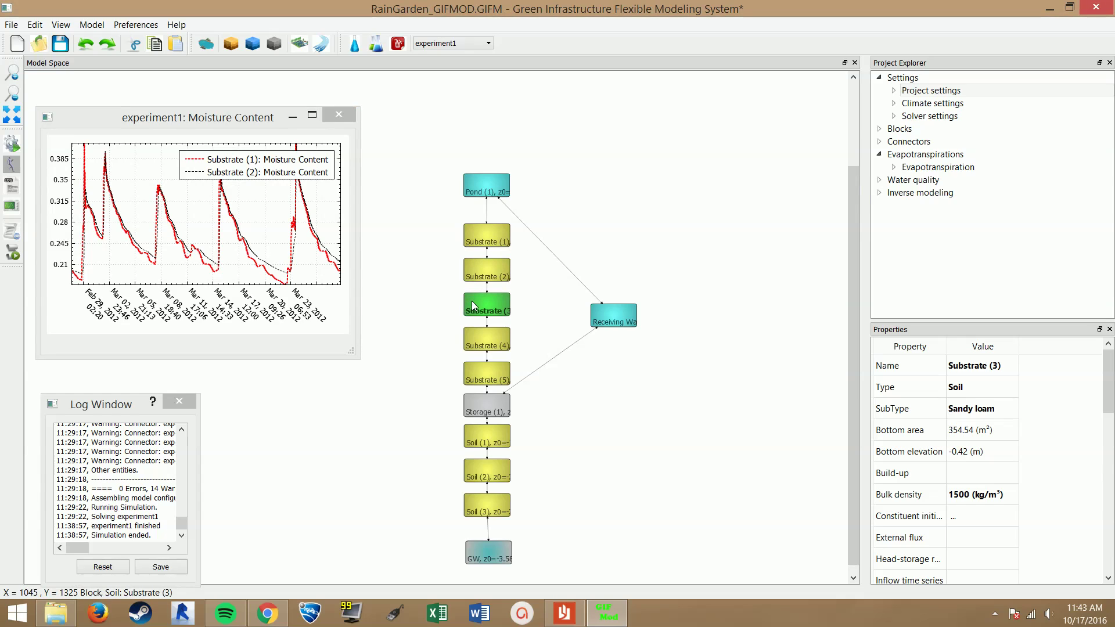
{"action": "right_click", "coordinate": [471, 300]}
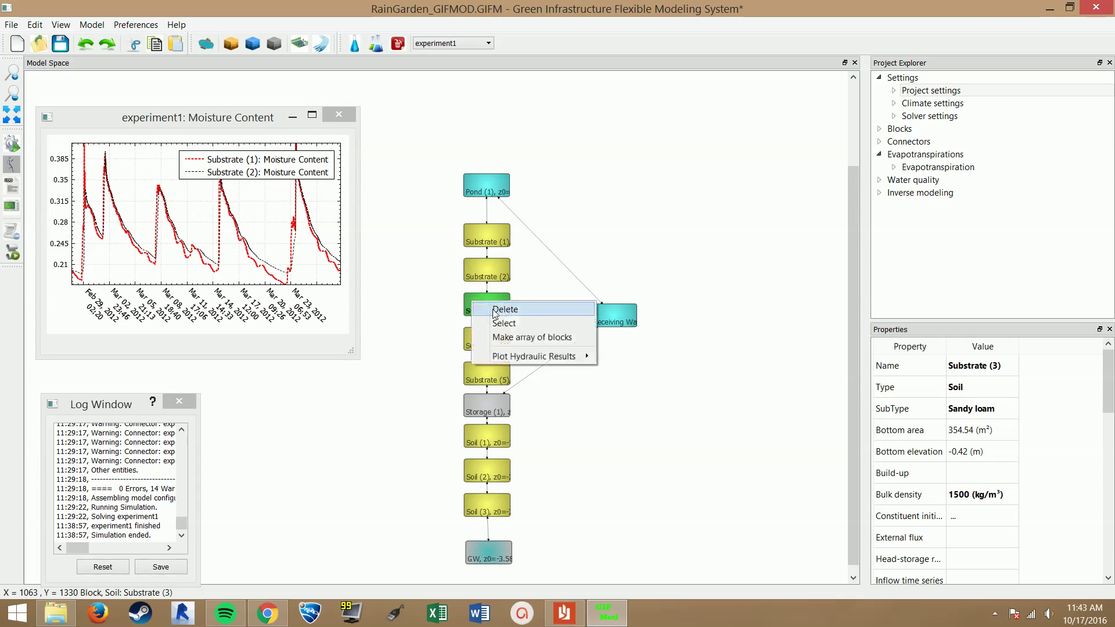
{"action": "mouse_move", "coordinate": [526, 357]}
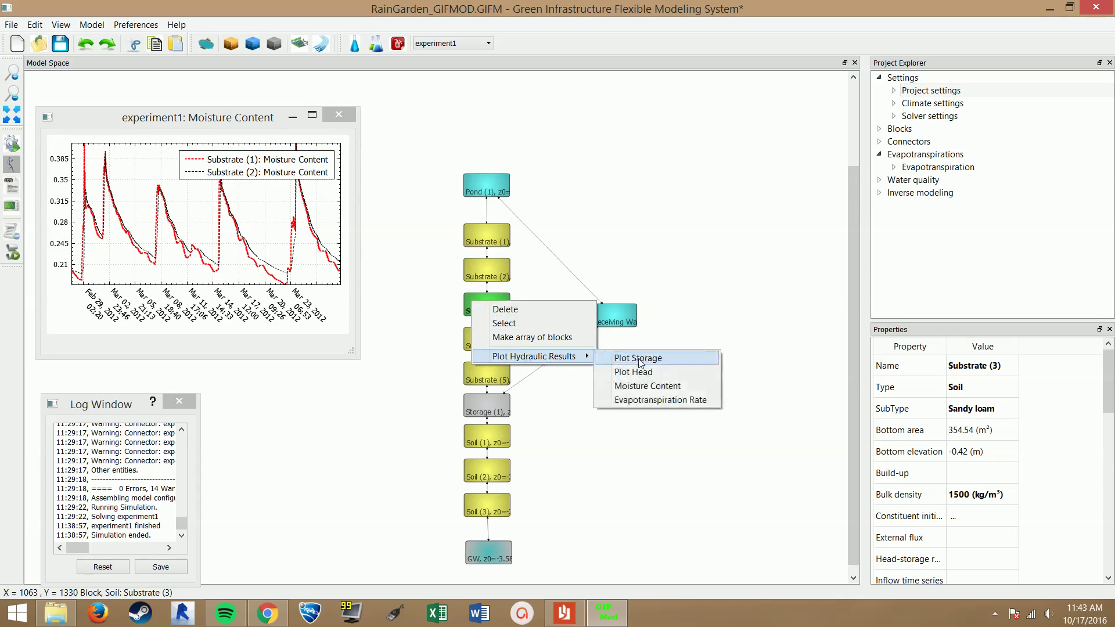
{"action": "left_click", "coordinate": [658, 386]}
{"action": "right_click", "coordinate": [432, 249]}
{"action": "left_click", "coordinate": [433, 250]}
{"action": "right_click", "coordinate": [202, 232]}
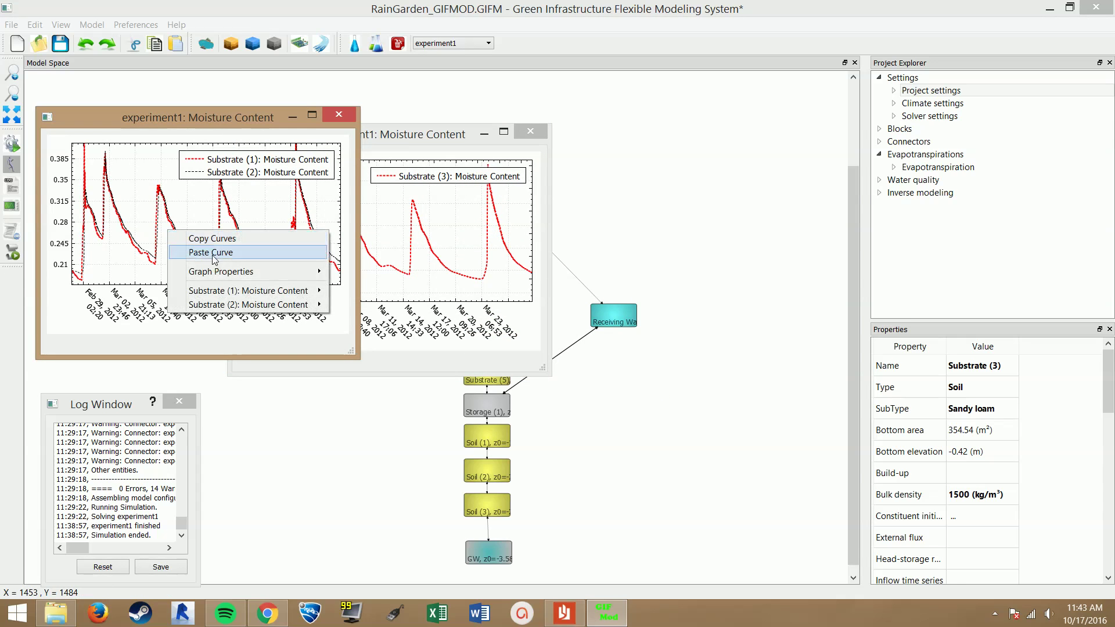
{"action": "left_click", "coordinate": [211, 252]}
{"action": "left_click", "coordinate": [533, 131]}
Step: Add the Substrate (4) moisture content curve to the combined moisture content plot and close its separate plot
{"action": "left_click", "coordinate": [487, 342]}
{"action": "right_click", "coordinate": [488, 338]}
{"action": "mouse_move", "coordinate": [540, 394]}
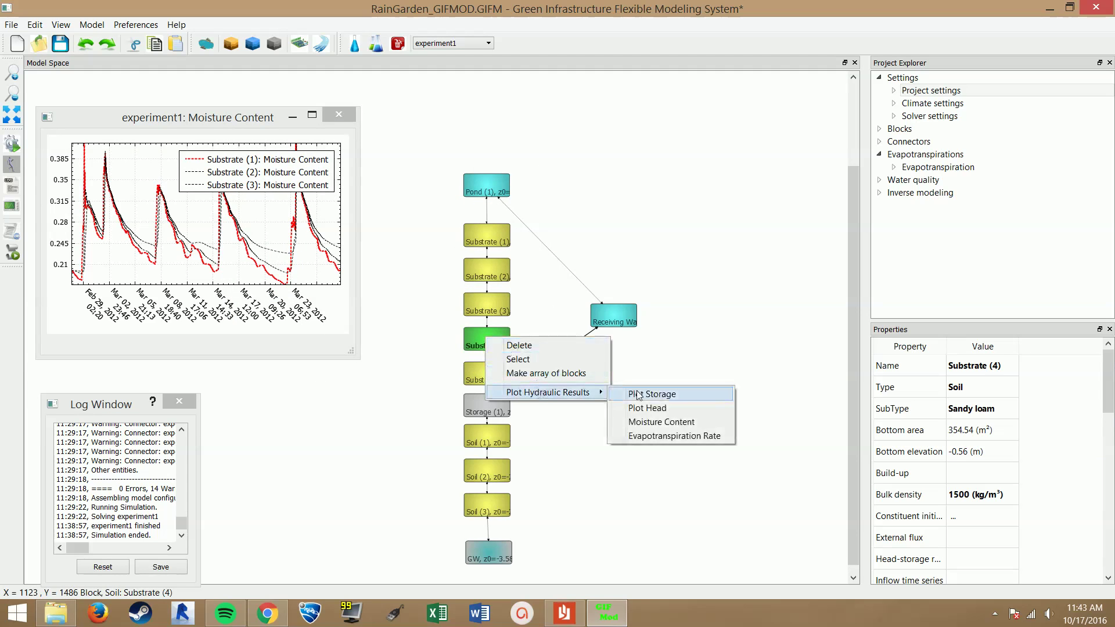
{"action": "left_click", "coordinate": [645, 420]}
{"action": "right_click", "coordinate": [381, 251]}
{"action": "left_click", "coordinate": [407, 257]}
{"action": "right_click", "coordinate": [187, 251]}
{"action": "left_click", "coordinate": [225, 273]}
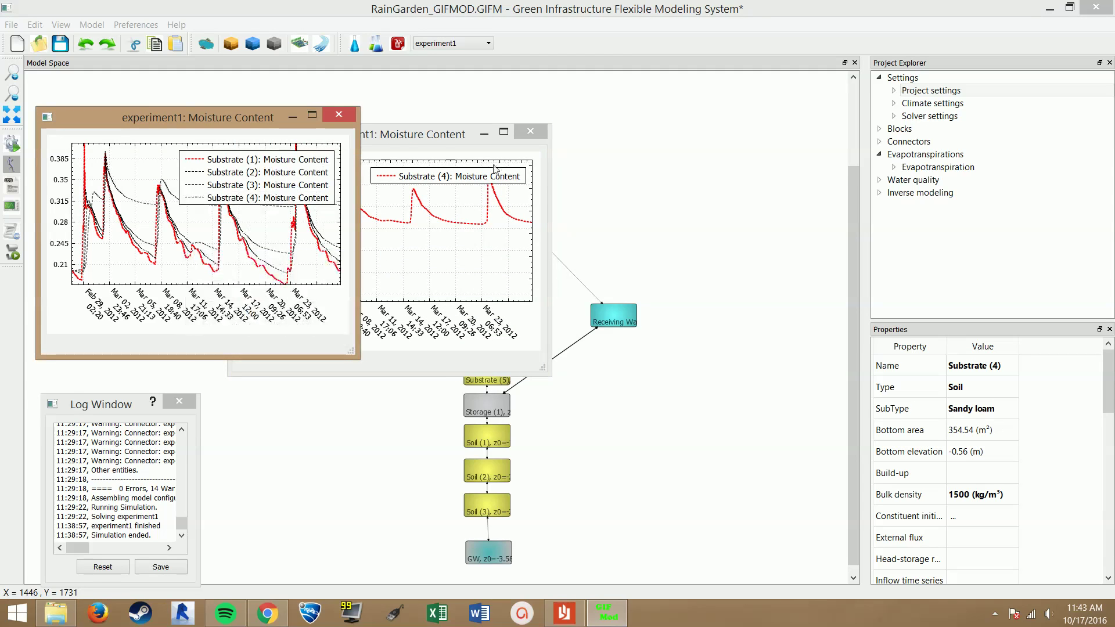
{"action": "left_click", "coordinate": [530, 132]}
Step: Add the Substrate (5) moisture content curve to the combined moisture content plot and enlarge that plot's window
{"action": "left_click", "coordinate": [489, 370]}
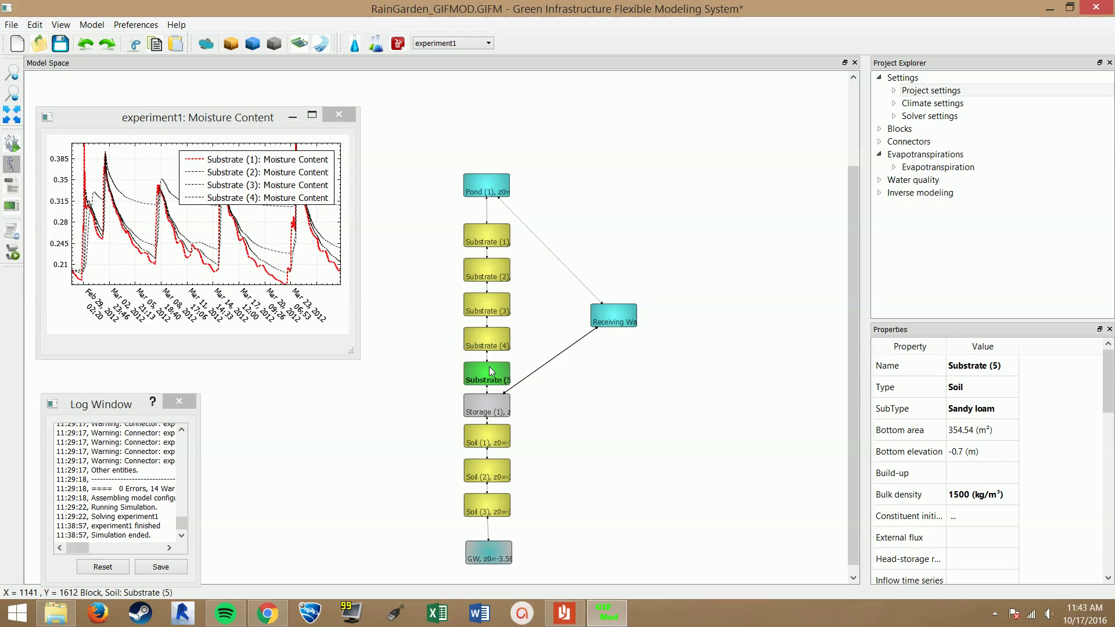
{"action": "right_click", "coordinate": [490, 368]}
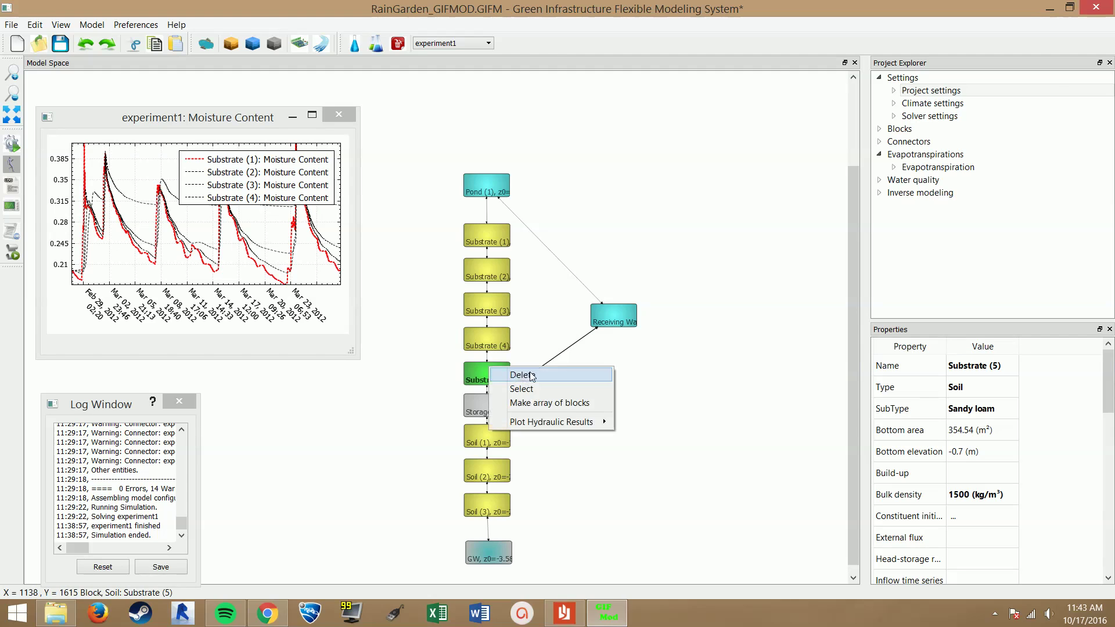
{"action": "mouse_move", "coordinate": [580, 423]}
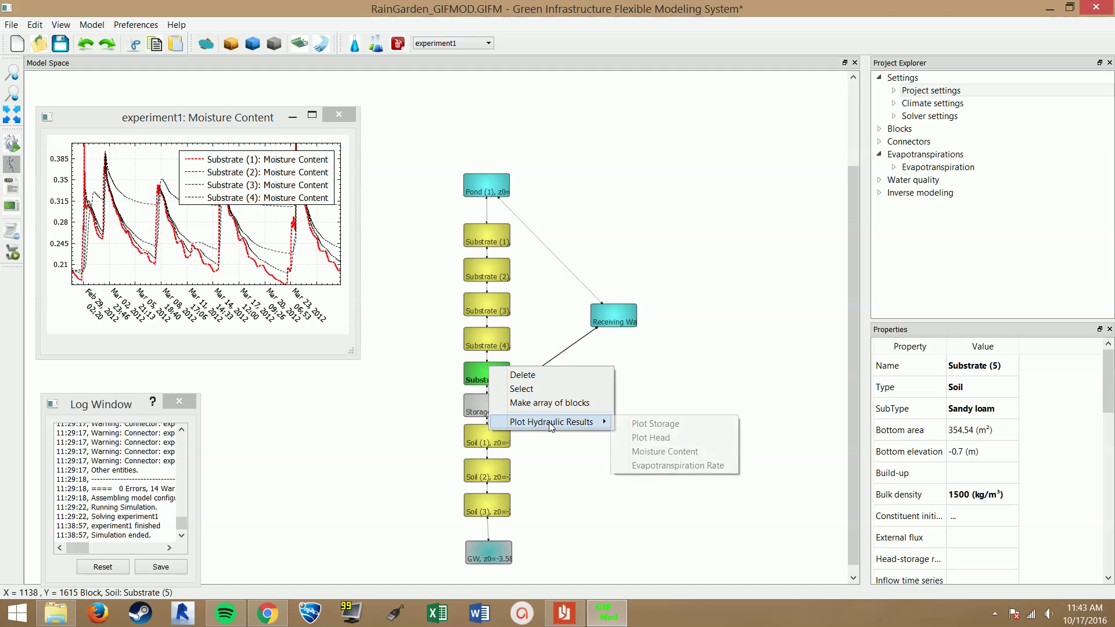
{"action": "left_click", "coordinate": [665, 451]}
{"action": "right_click", "coordinate": [413, 248]}
{"action": "left_click", "coordinate": [455, 254]}
{"action": "right_click", "coordinate": [194, 264]}
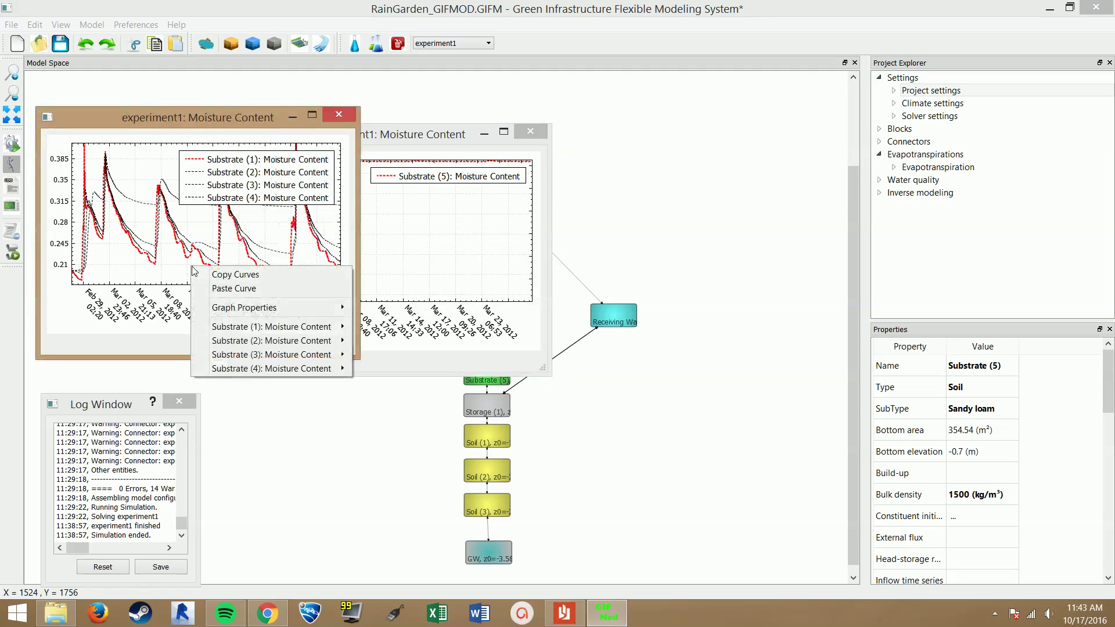
{"action": "left_click", "coordinate": [227, 286]}
{"action": "left_click", "coordinate": [530, 131]}
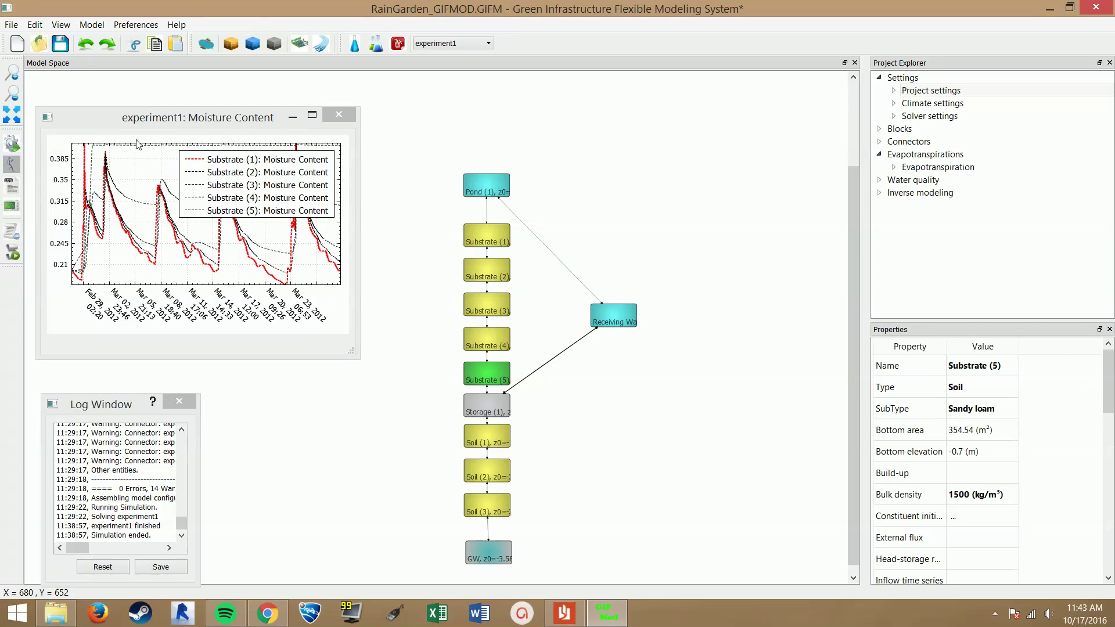
{"action": "left_click_drag", "start_coordinate": [352, 356], "coordinate": [449, 411]}
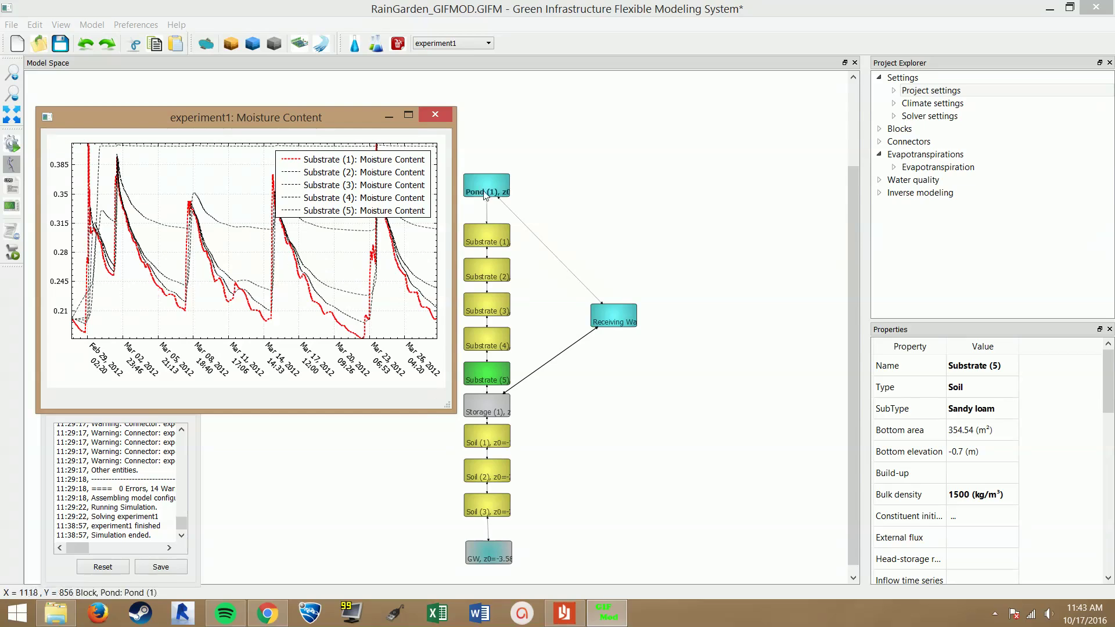
Step: Close the combined moisture content plot and switch to File Explorer to view the output text files in the Examples folder
{"action": "left_click", "coordinate": [433, 115]}
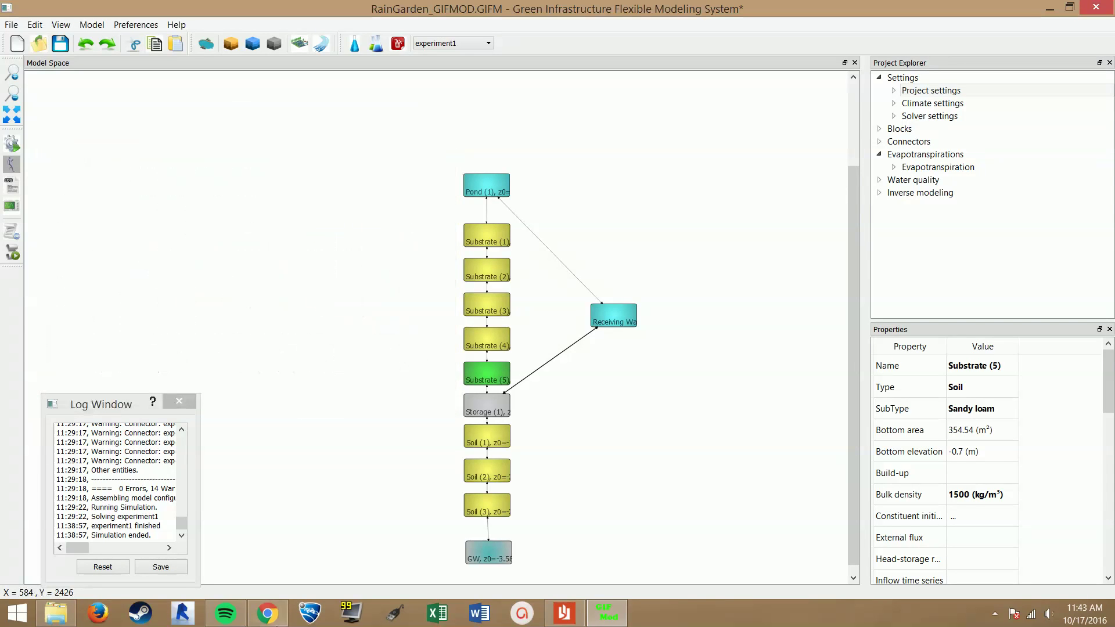
{"action": "left_click", "coordinate": [57, 621]}
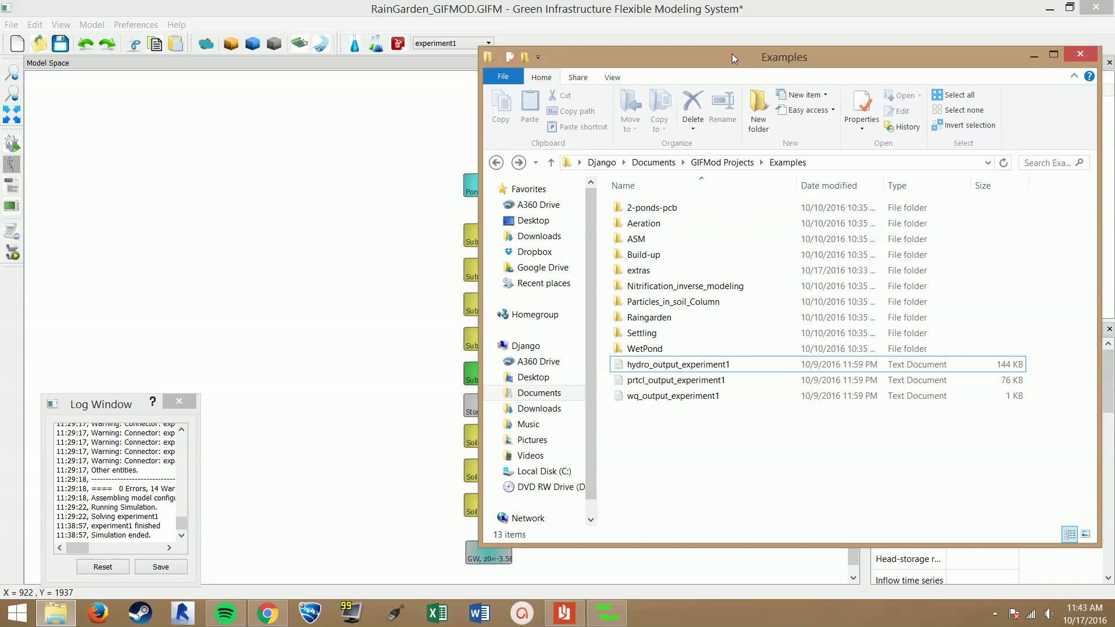
{"action": "left_click_drag", "start_coordinate": [731, 53], "coordinate": [555, 44]}
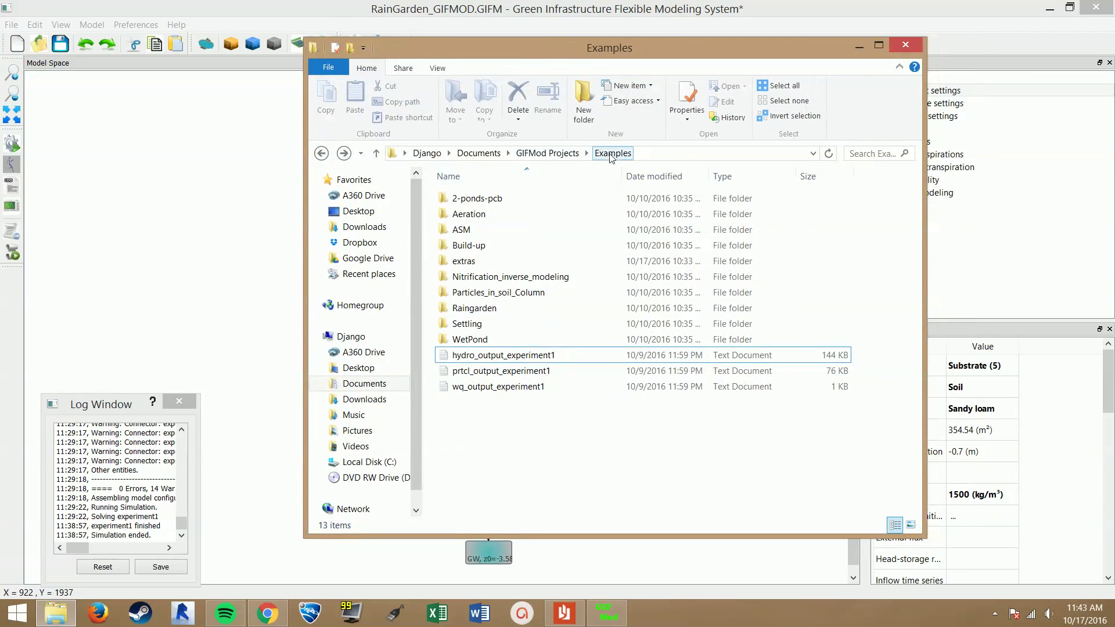
{"action": "left_click", "coordinate": [471, 360]}
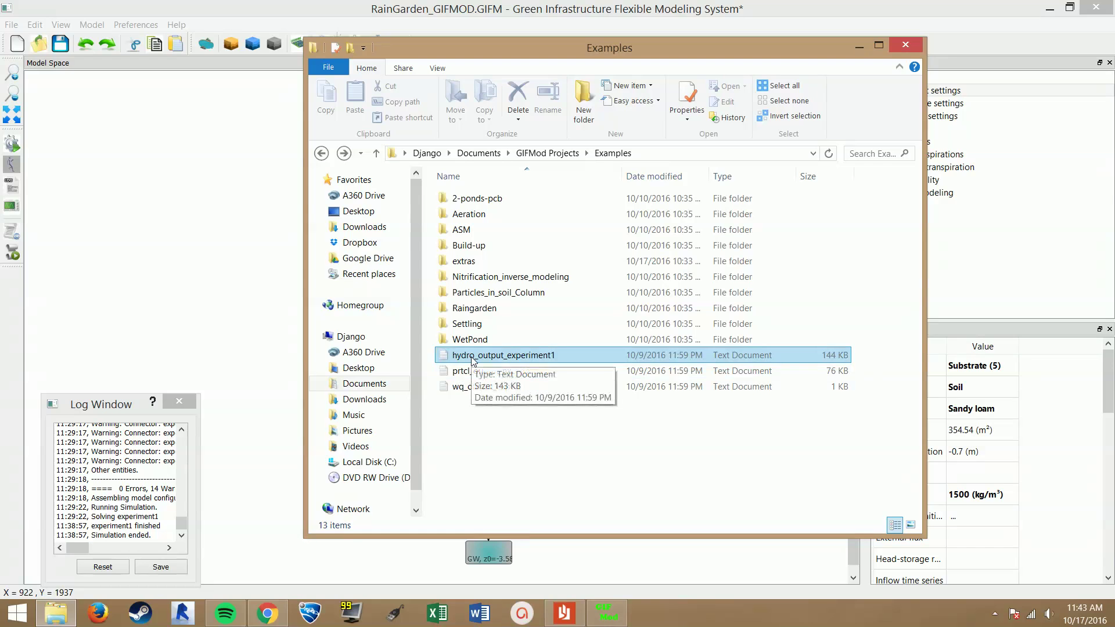
{"action": "left_click", "coordinate": [470, 389]}
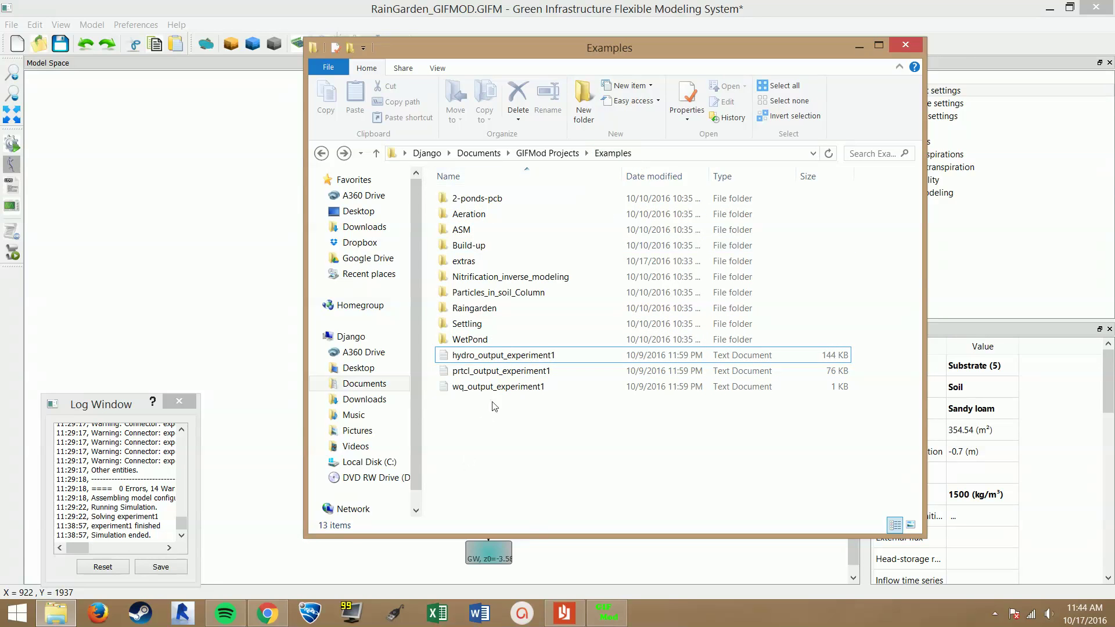
Step: Open the hydro_output_experiment1 text file, look through its hydraulic output data, and close it
{"action": "left_click", "coordinate": [501, 361]}
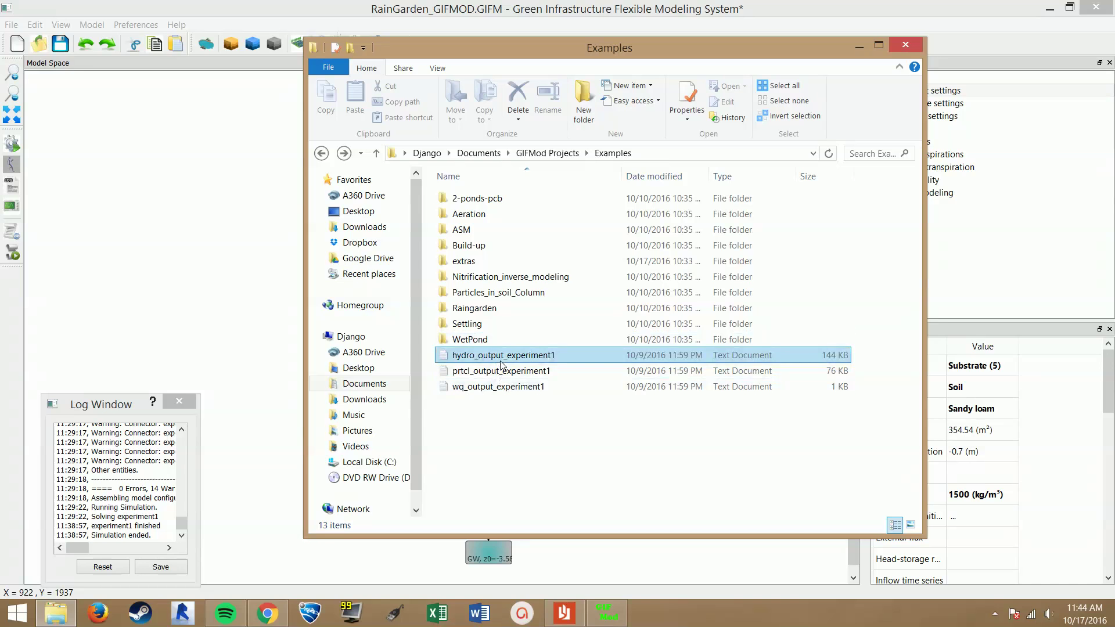
{"action": "double_click", "coordinate": [500, 357]}
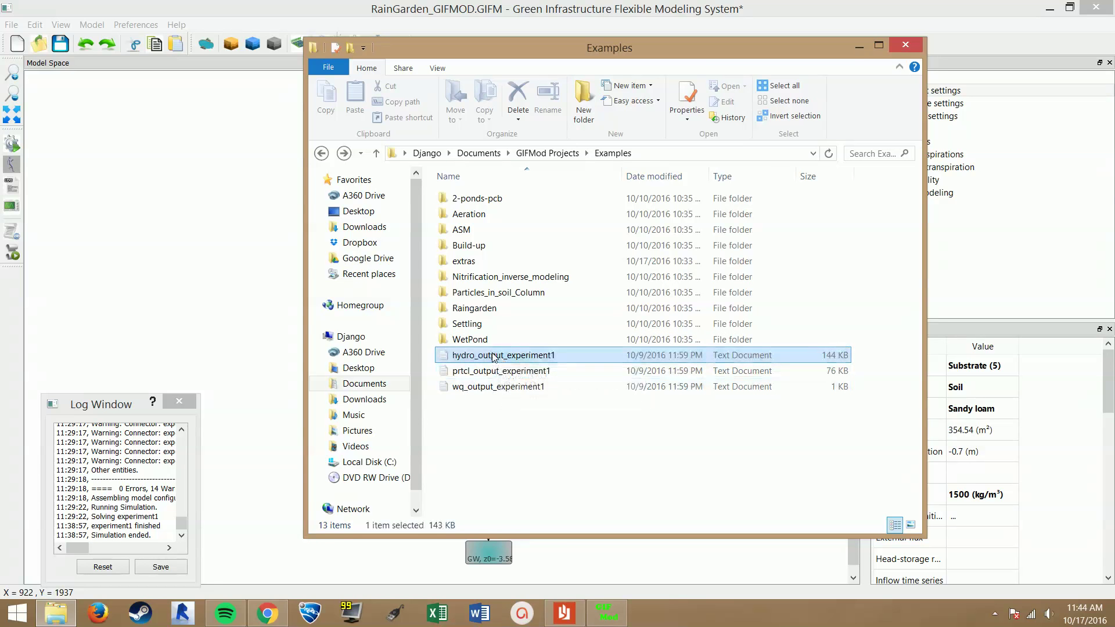
{"action": "left_click_drag", "start_coordinate": [586, 251], "coordinate": [1016, 232]}
{"action": "scroll", "coordinate": [509, 482], "scroll_direction": "down", "scroll_amount": 15}
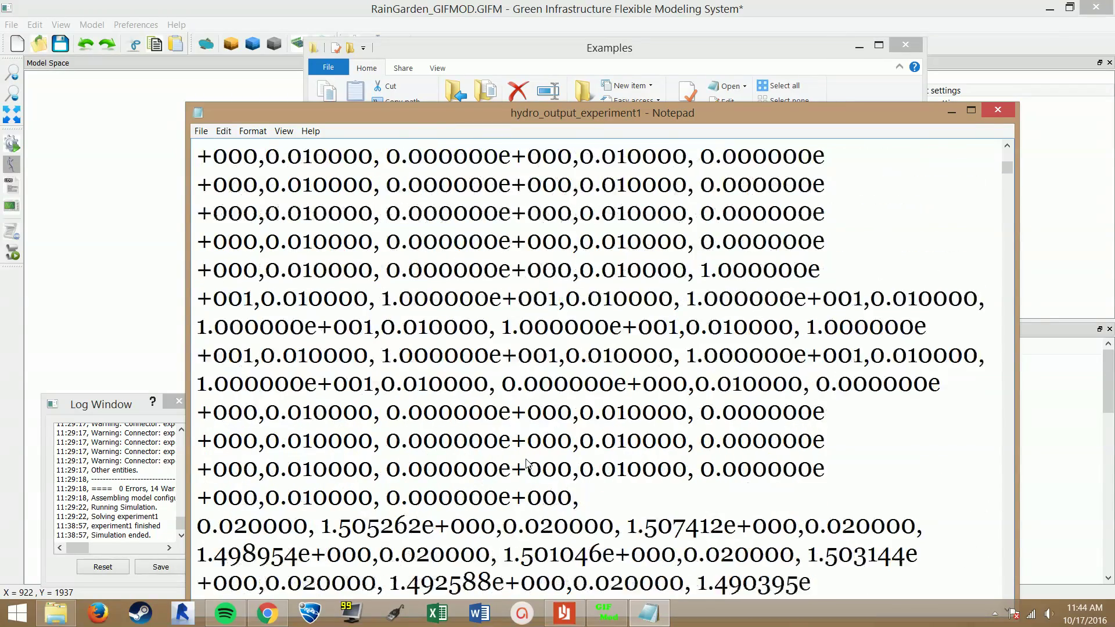
{"action": "left_click", "coordinate": [997, 109]}
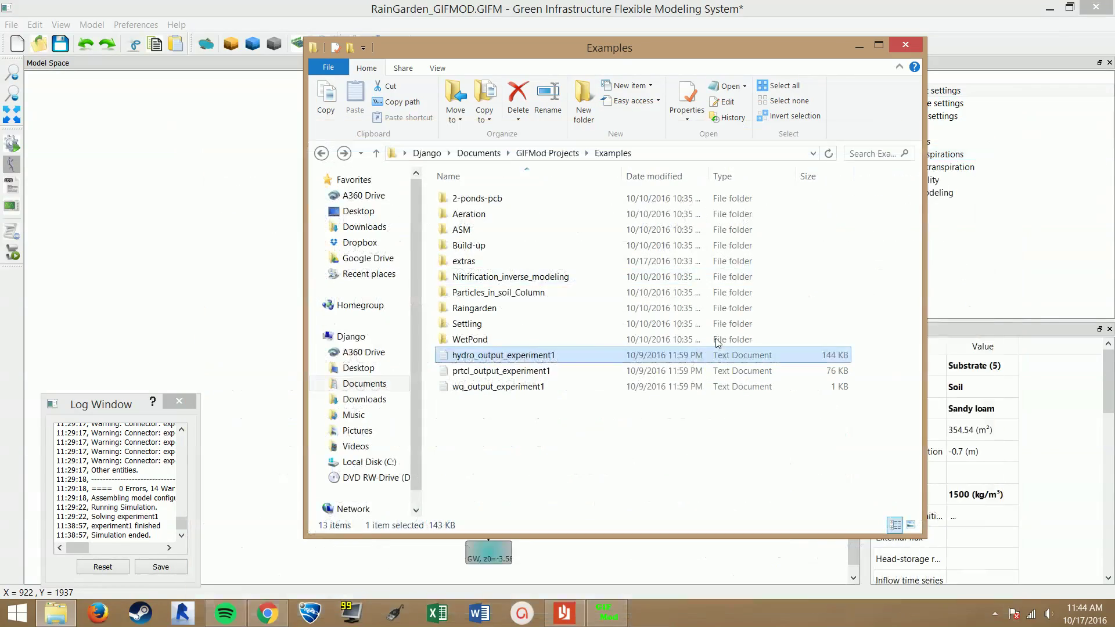
Step: Look through the prtcl_output_experiment1 text file, close it with the Examples folder window, and clear the block selection in the model
{"action": "double_click", "coordinate": [476, 371]}
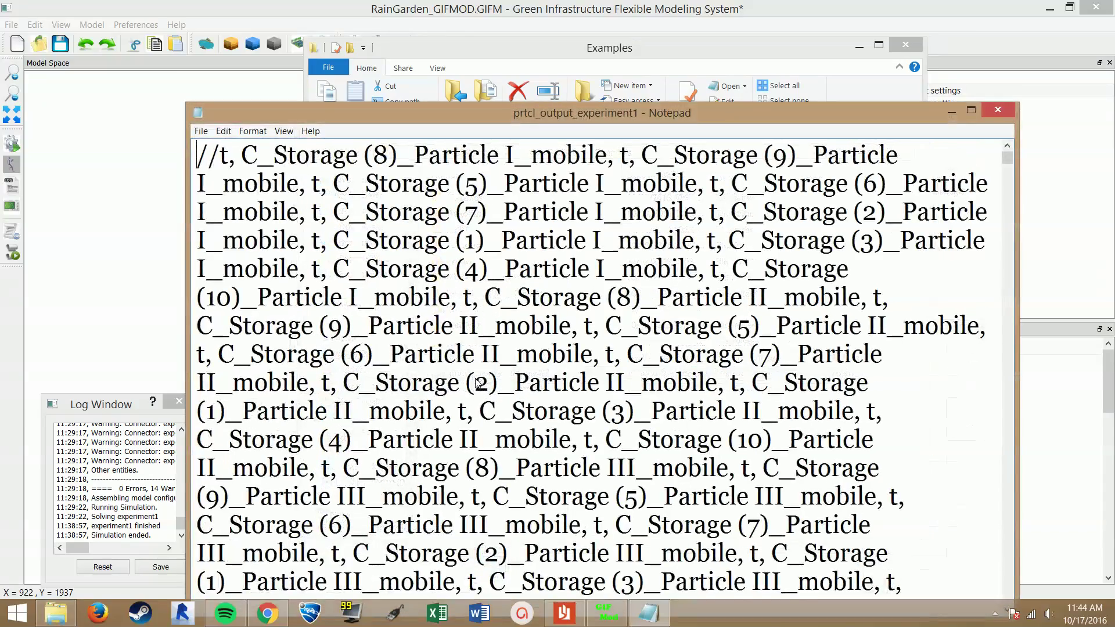
{"action": "scroll", "coordinate": [475, 399], "scroll_direction": "up", "scroll_amount": 5}
{"action": "scroll", "coordinate": [519, 415], "scroll_direction": "down", "scroll_amount": 5}
{"action": "scroll", "coordinate": [521, 421], "scroll_direction": "down", "scroll_amount": 3}
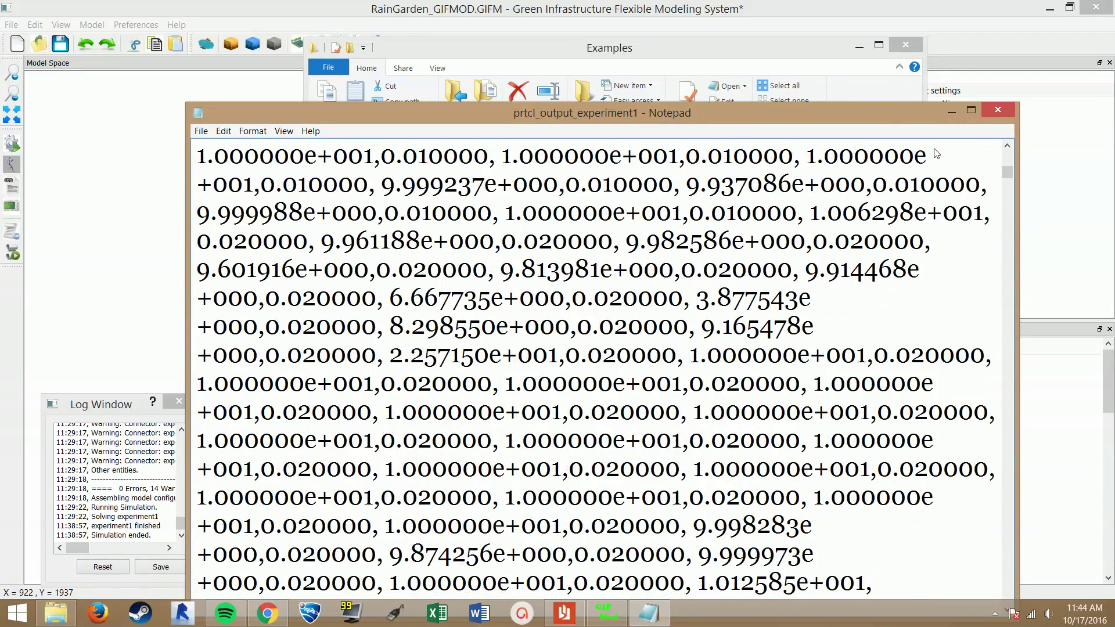
{"action": "left_click", "coordinate": [1010, 108]}
{"action": "left_click", "coordinate": [907, 44]}
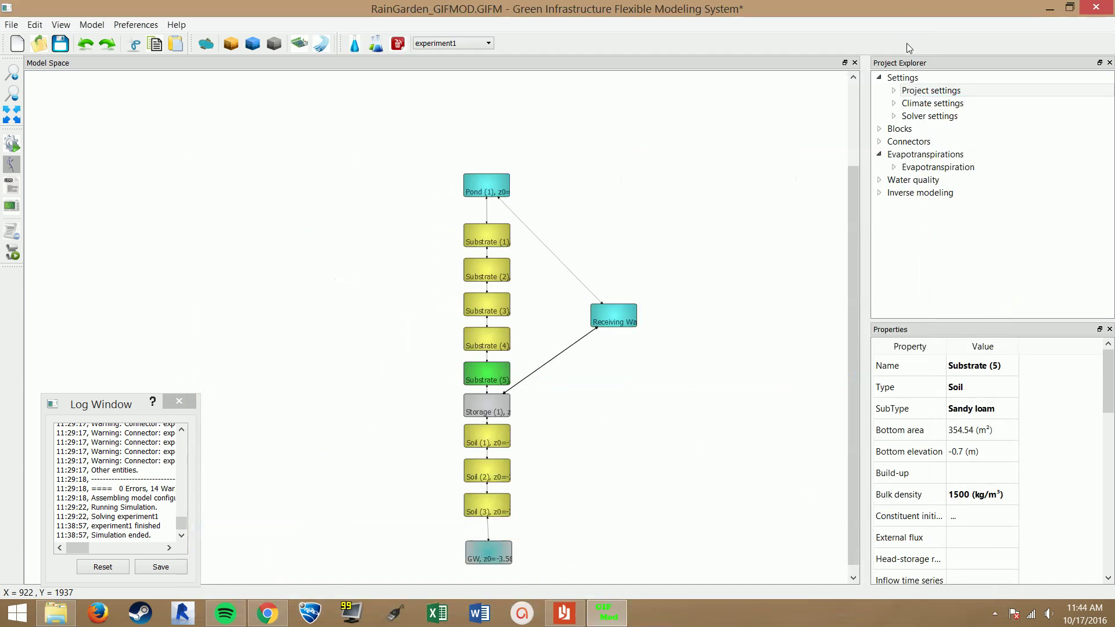
{"action": "left_click", "coordinate": [348, 215]}
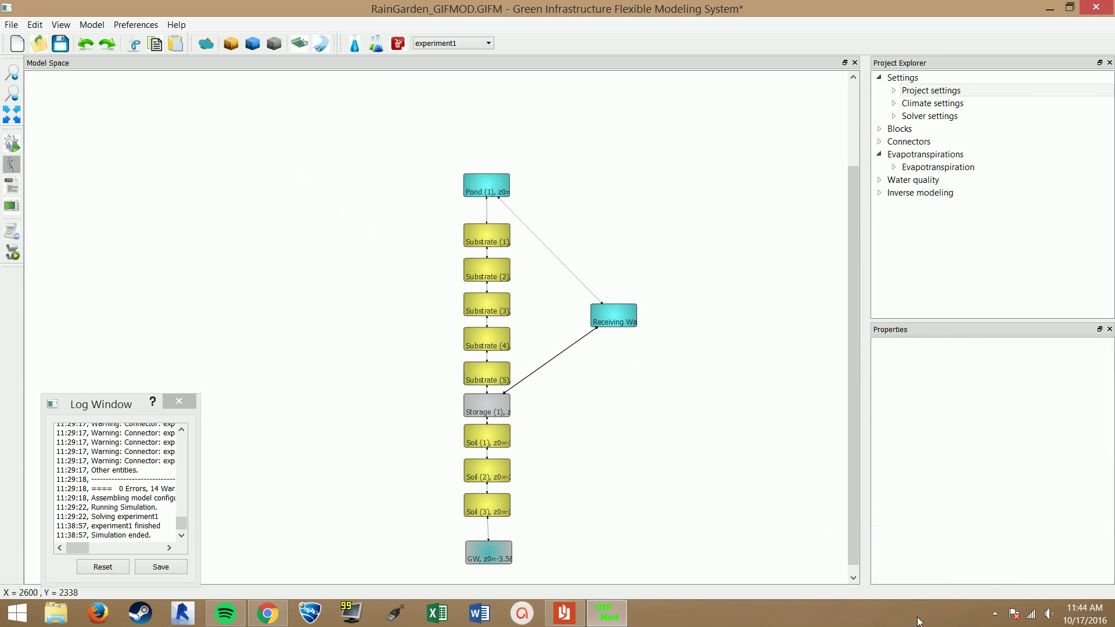
{"action": "left_click", "coordinate": [994, 613]}
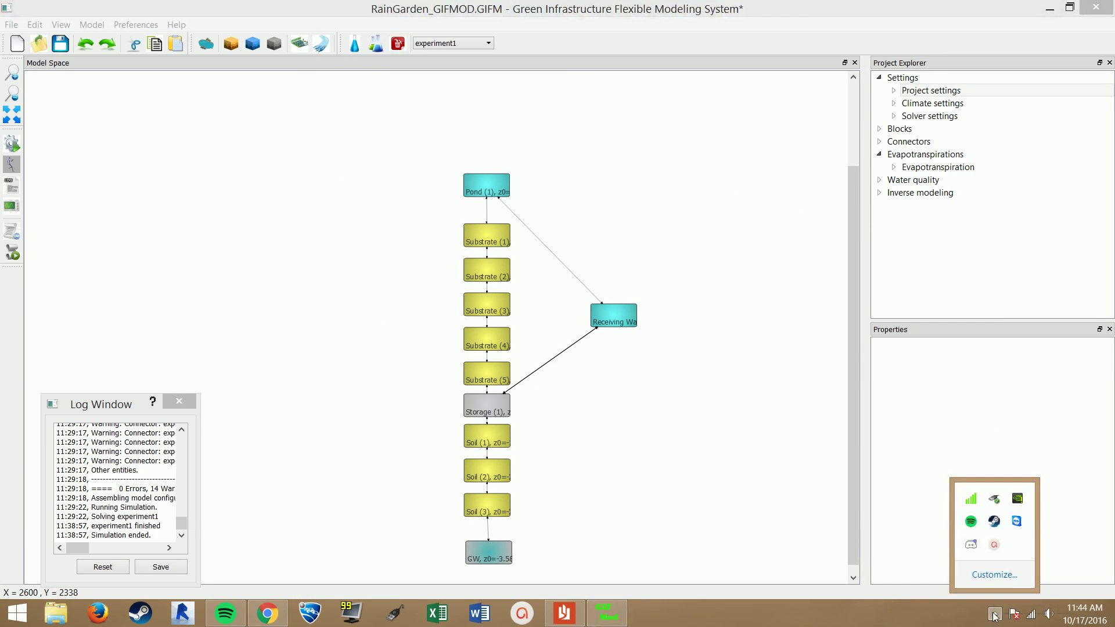
{"action": "left_click", "coordinate": [994, 544]}
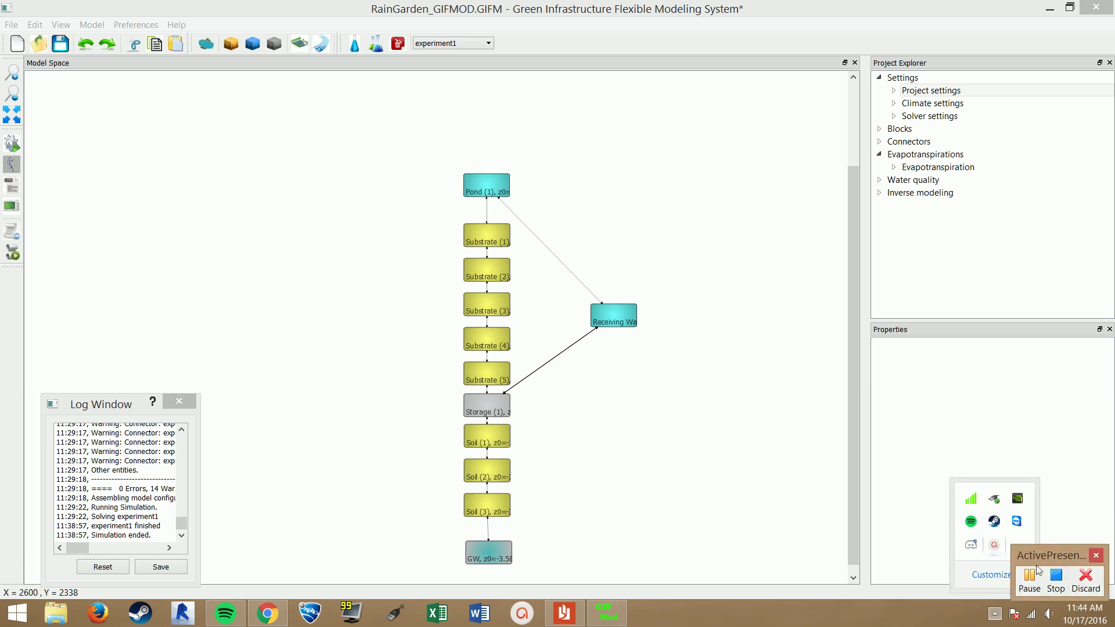